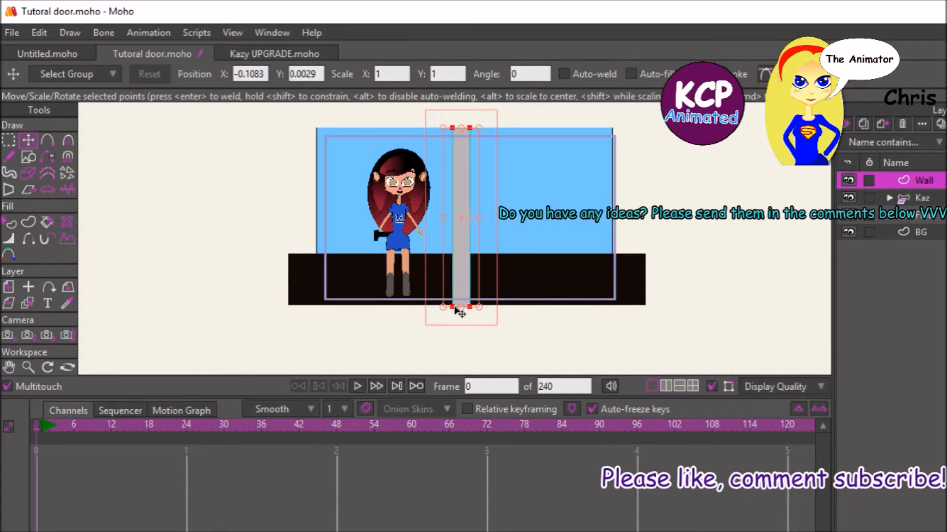
Step: Shorten the Wall shape from its lower end so it stops at the upper edge of the black floor
left_click_drag(461, 306, 460, 255)
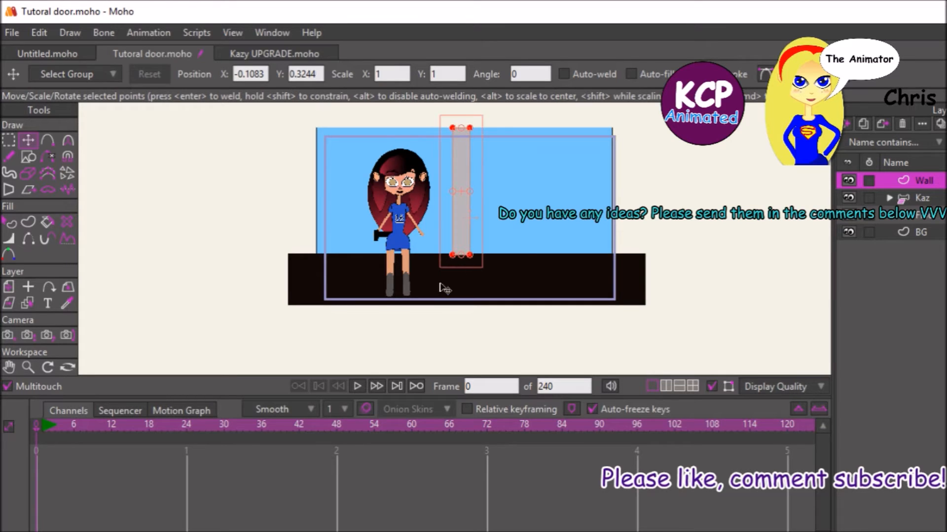
Step: Scale the Kaz layer down to about 0.228 and place her on the floor's upper edge at the far left of the blue background
left_click(920, 195)
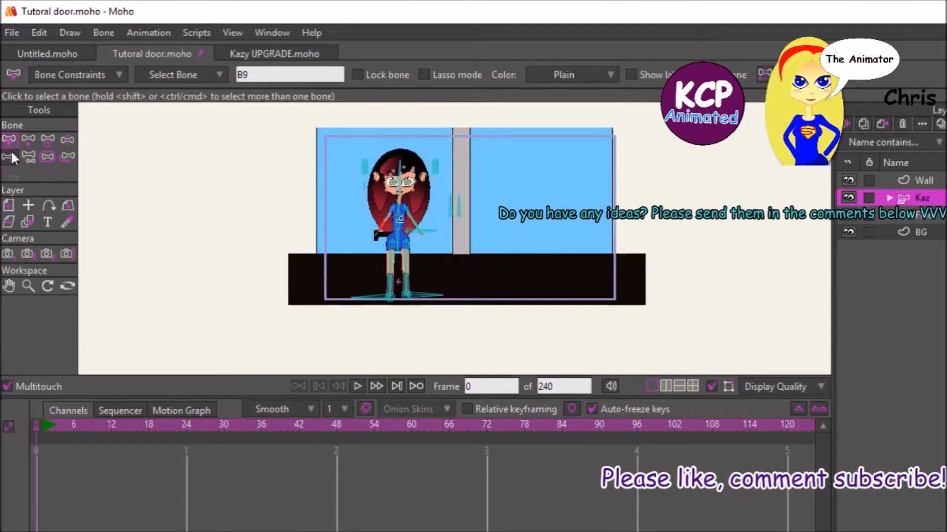
left_click(10, 207)
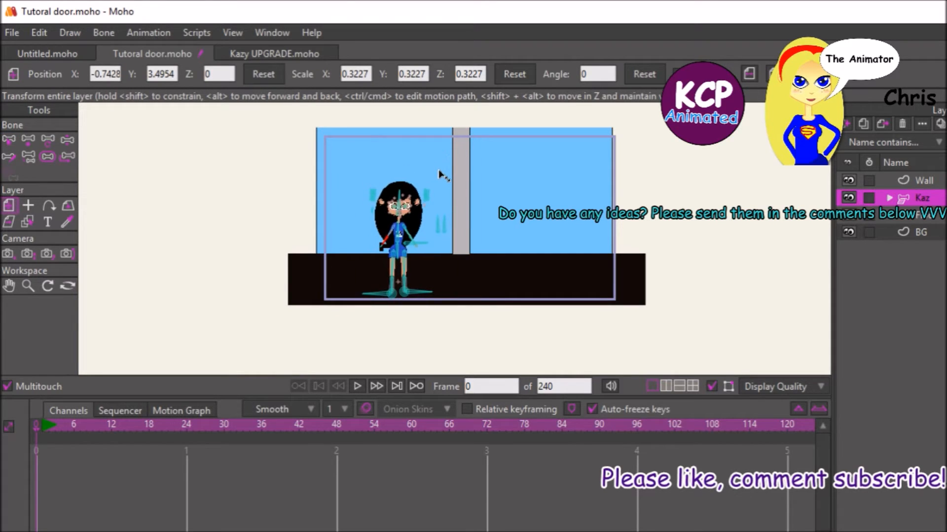
left_click_drag(434, 174, 434, 194)
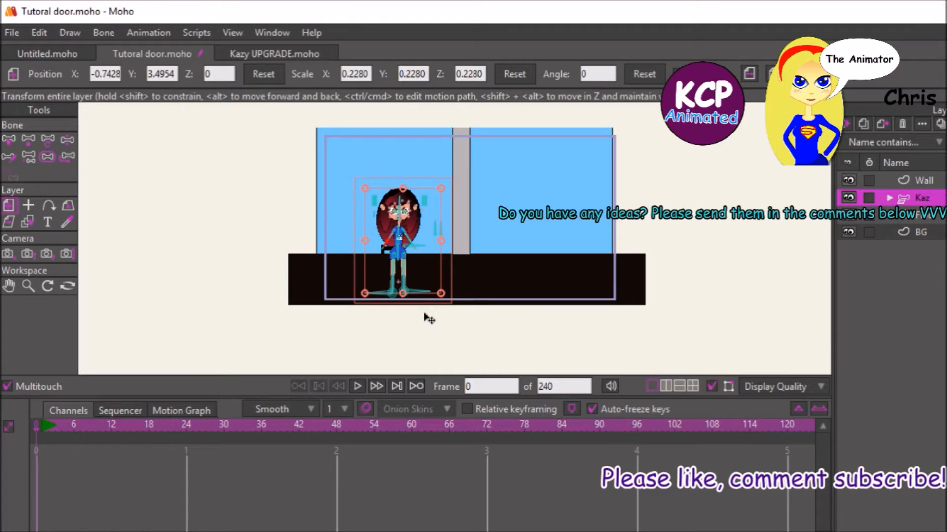
left_click_drag(428, 335, 333, 333)
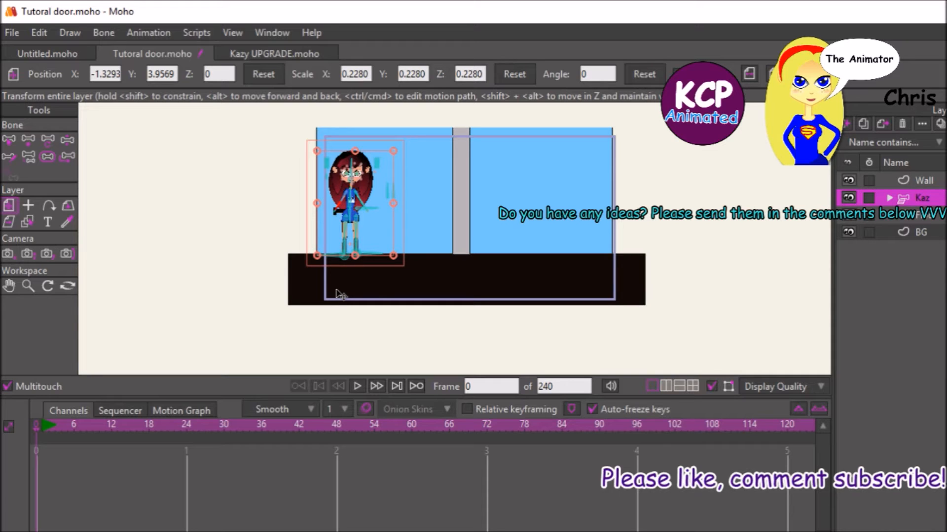
Step: Open the Actions window for the Kaz layer and review its existing actions by category
key("ctrl+shift+a")
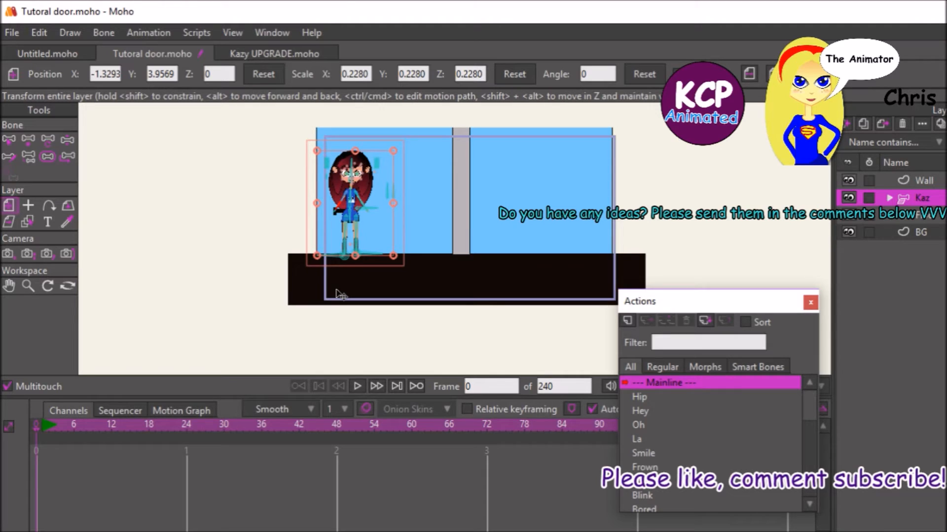
left_click(663, 370)
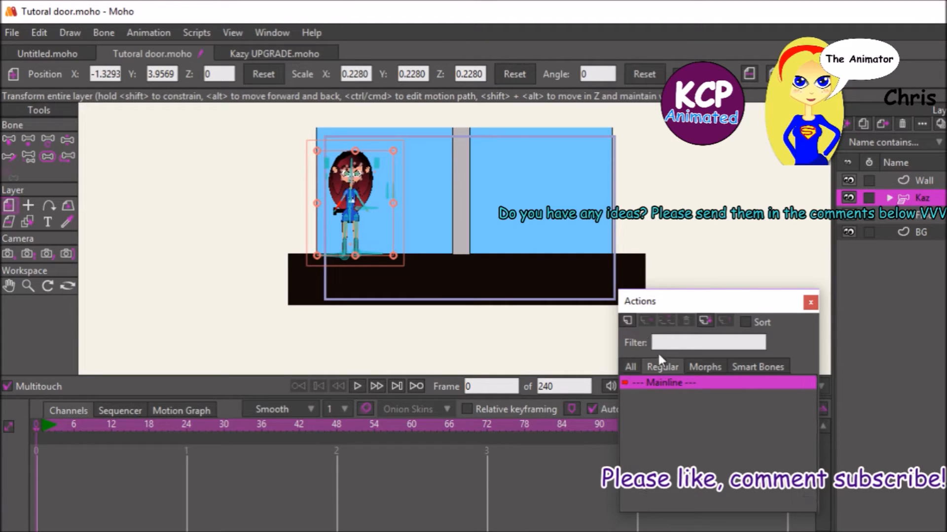
left_click(637, 368)
left_click(711, 366)
left_click(632, 367)
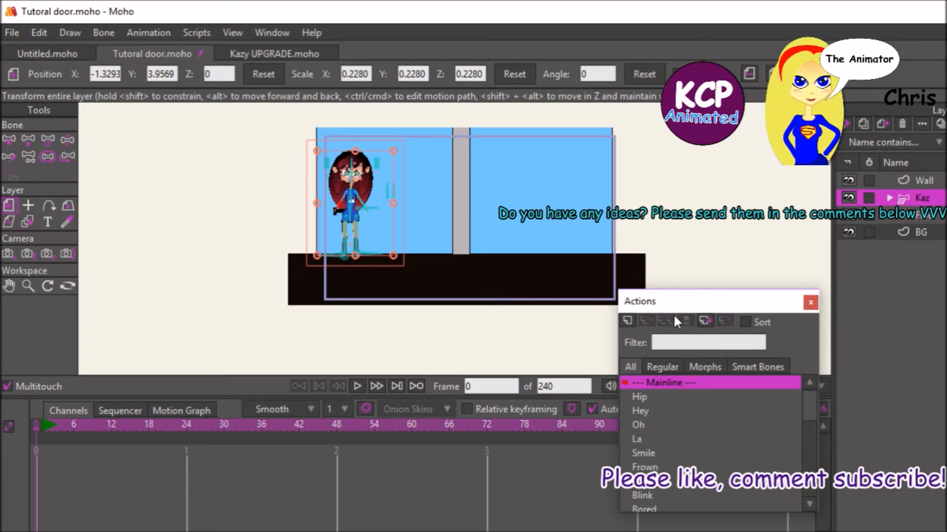
left_click_drag(805, 399, 801, 490)
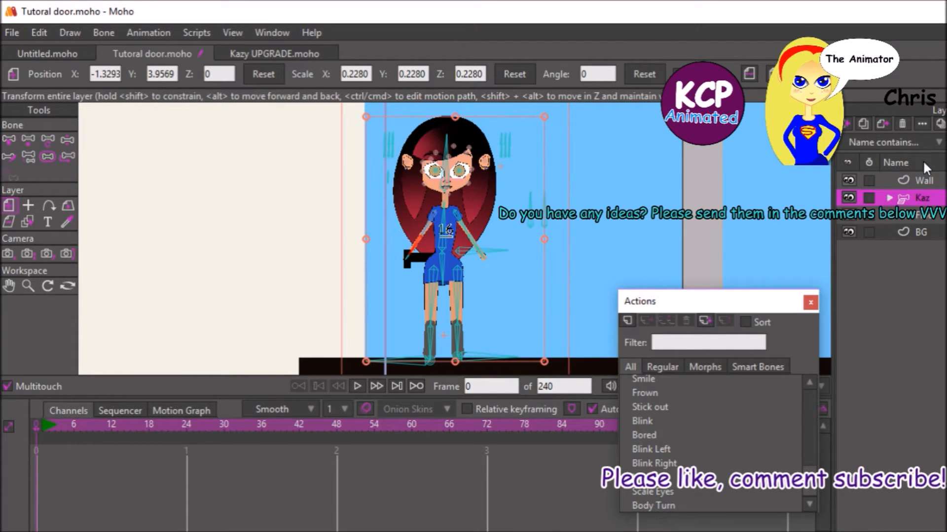
Step: Check in the Kaz layer's depth sort settings whether animated layer order is enabled
double_click(906, 200)
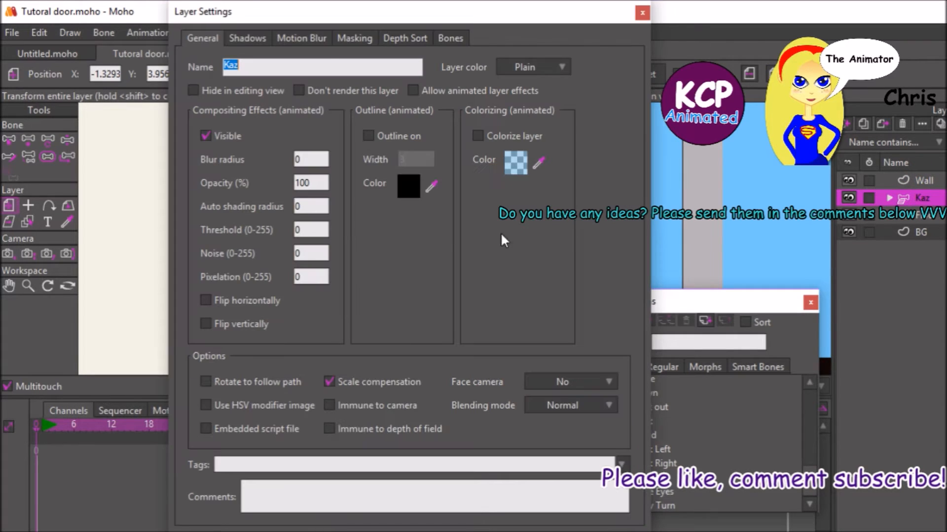
left_click(424, 42)
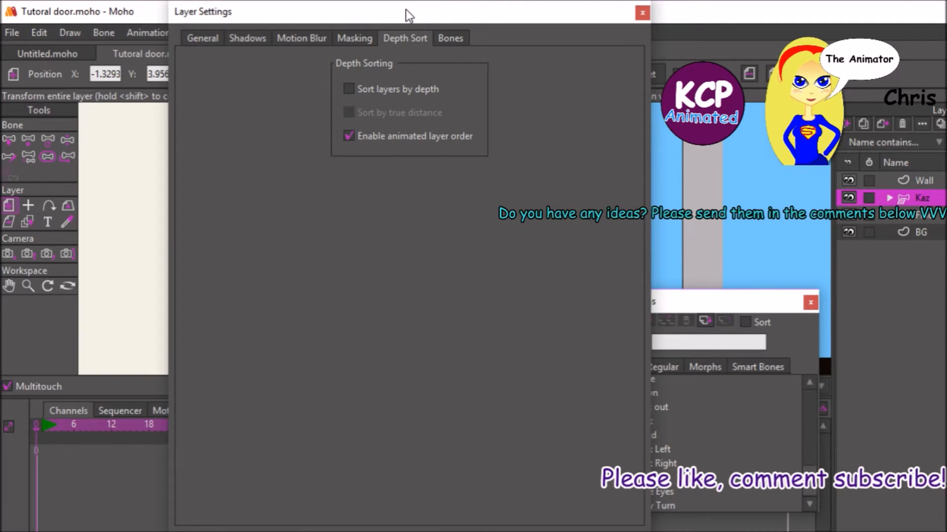
key("Return")
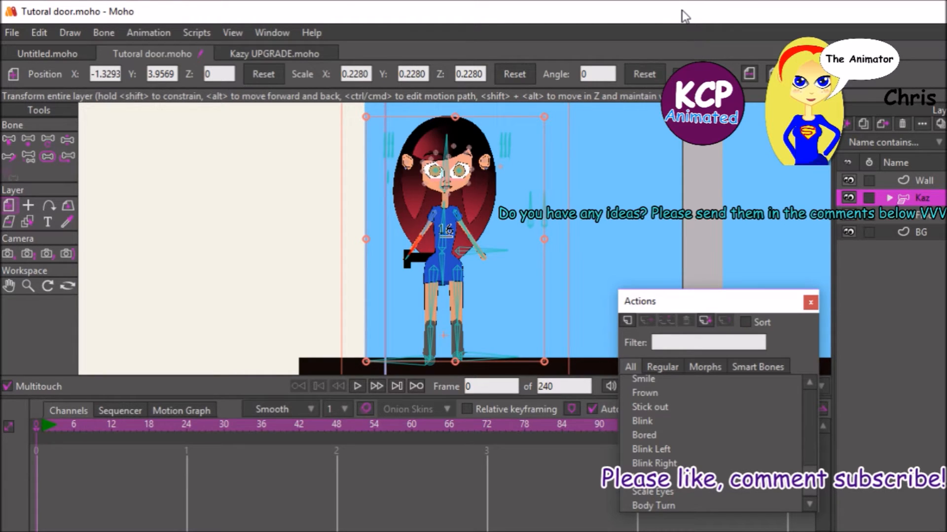
Step: Create a new action named "Walk cycle" for the Kaz layer and move the Actions window aside to uncover the timeline
left_click(627, 322)
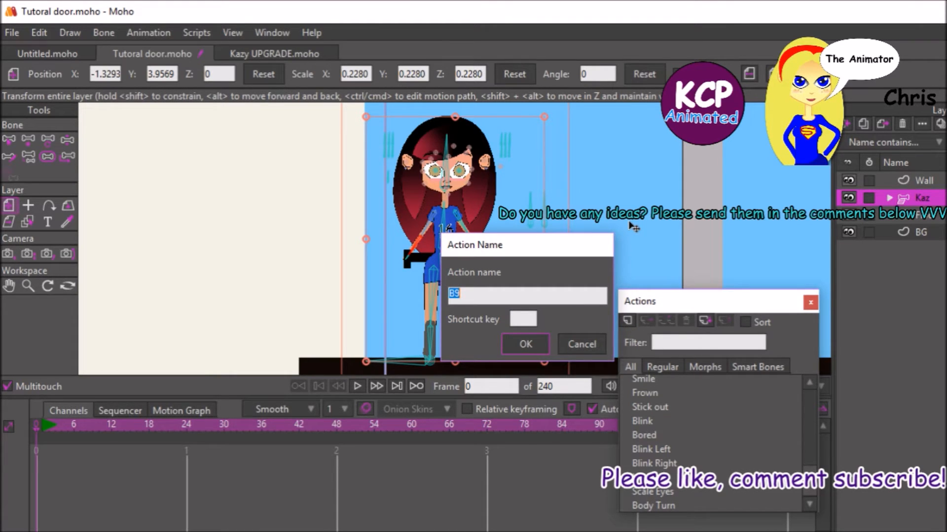
type("wALL")
key("BackSpace")
key("BackSpace")
key("BackSpace")
key("BackSpace")
type("Walk cycle")
key("Return")
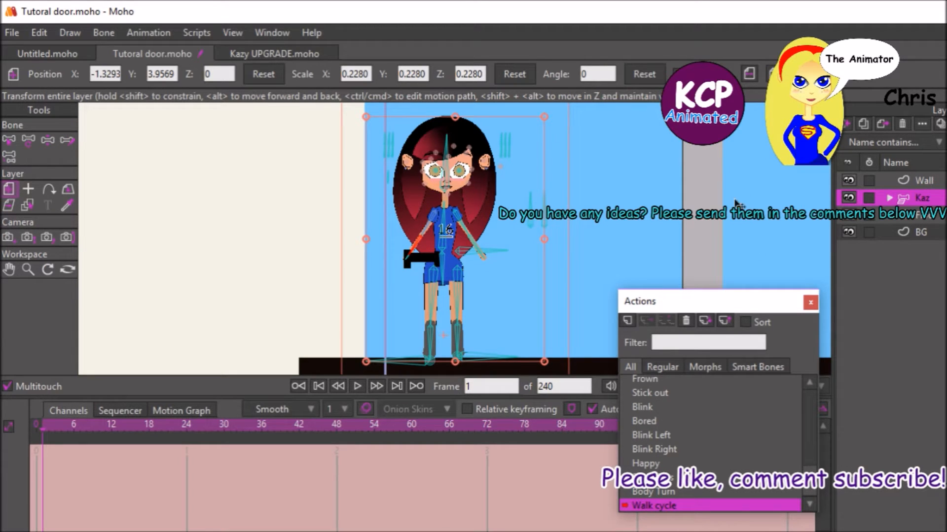
left_click_drag(777, 302, 853, 348)
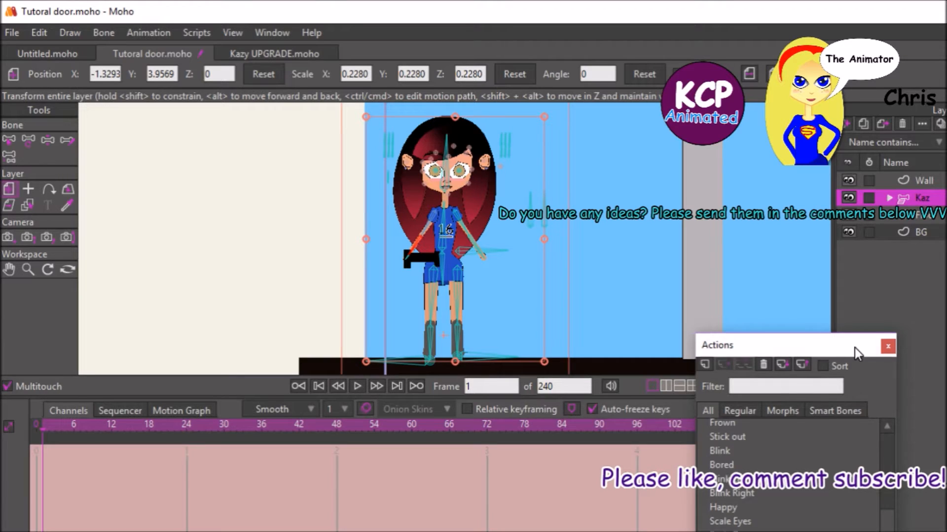
left_click_drag(854, 348, 882, 336)
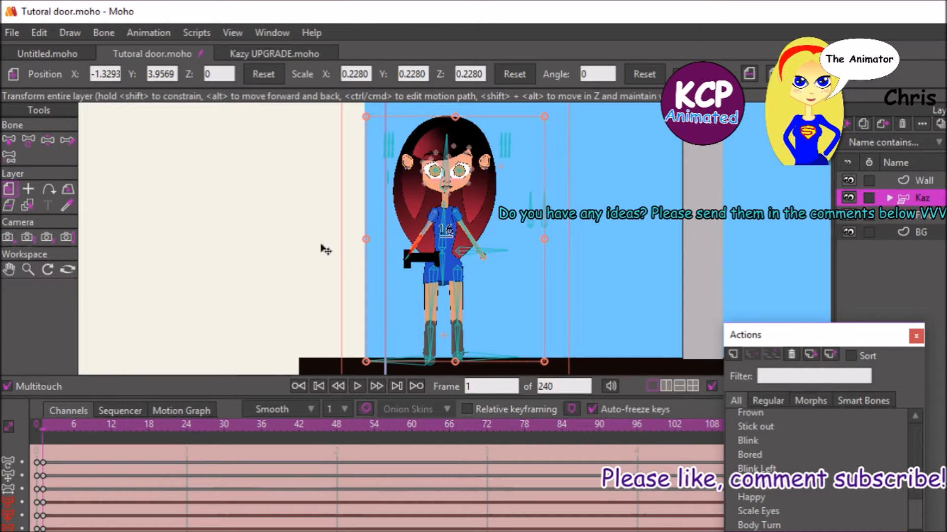
Step: Bring both of Kaz's arms in closer to her body at frame 1 by manipulating the arm bones
left_click(47, 141)
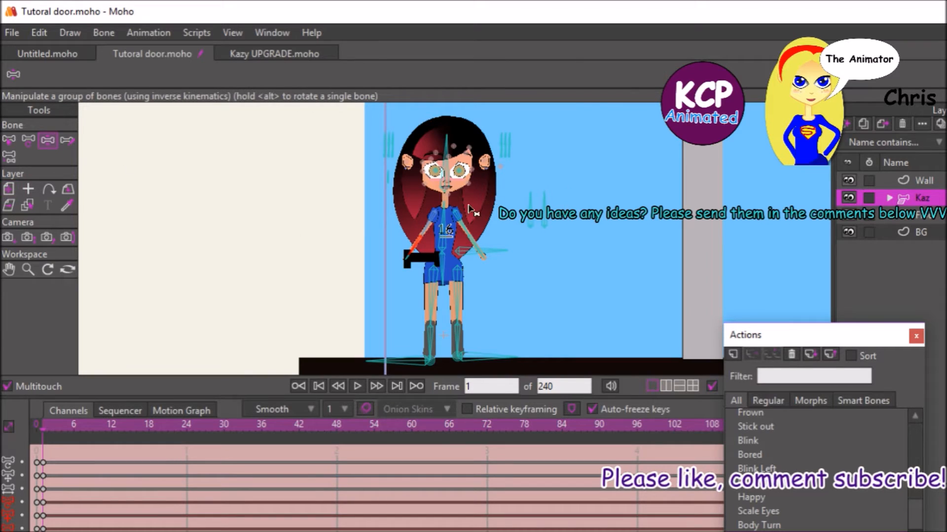
left_click_drag(480, 253, 473, 262)
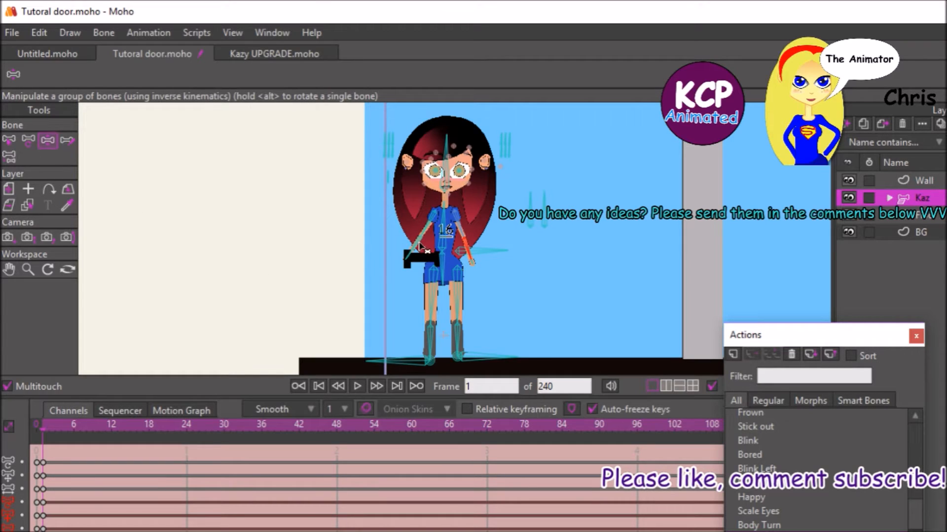
left_click_drag(411, 243, 422, 262)
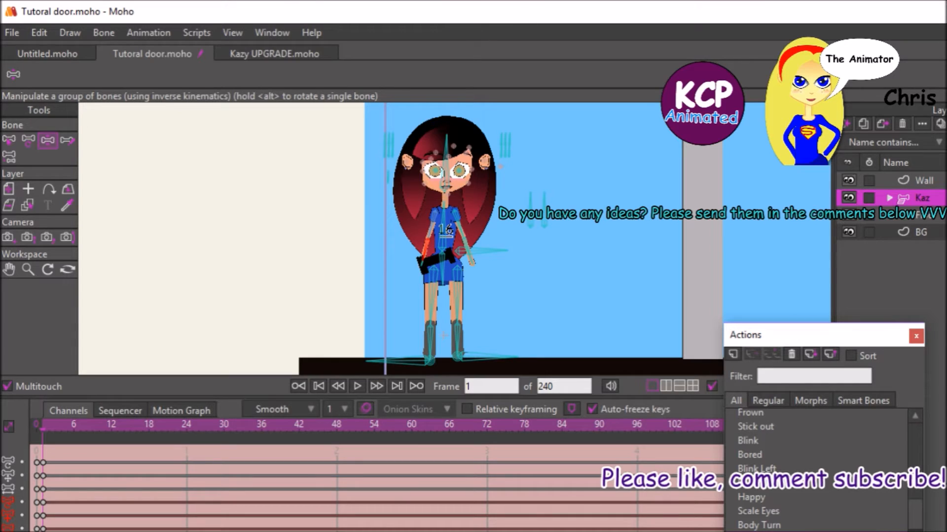
Step: Turn Kaz's face toward the wall at frame 1 by shifting the small control bone beside her head
left_click(890, 197)
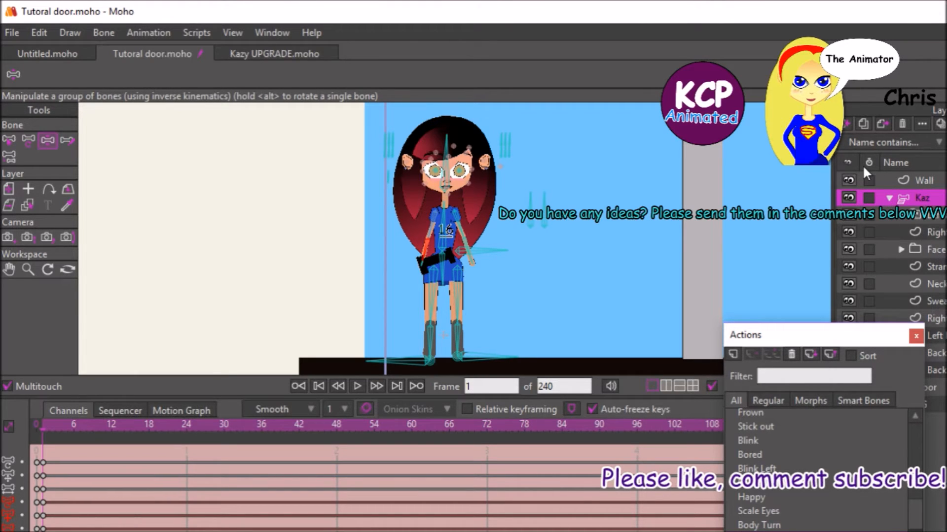
left_click(919, 249)
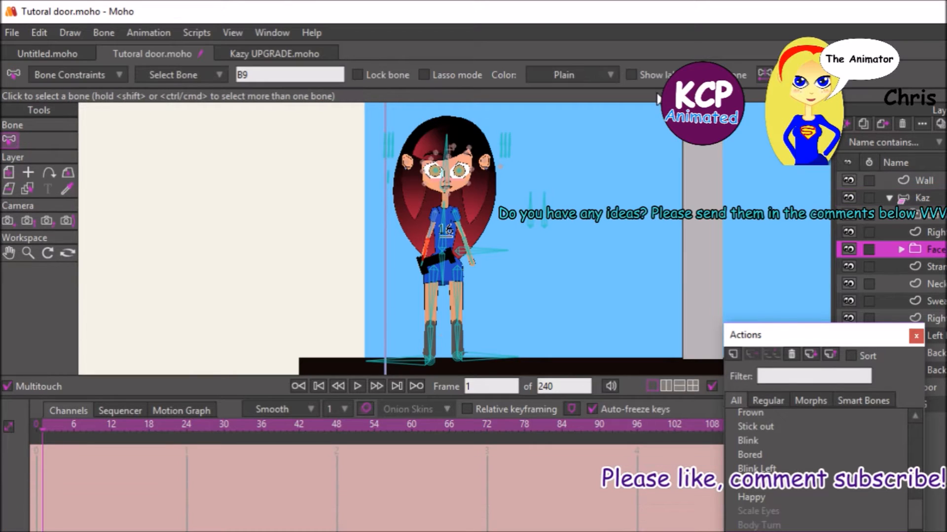
key("Home")
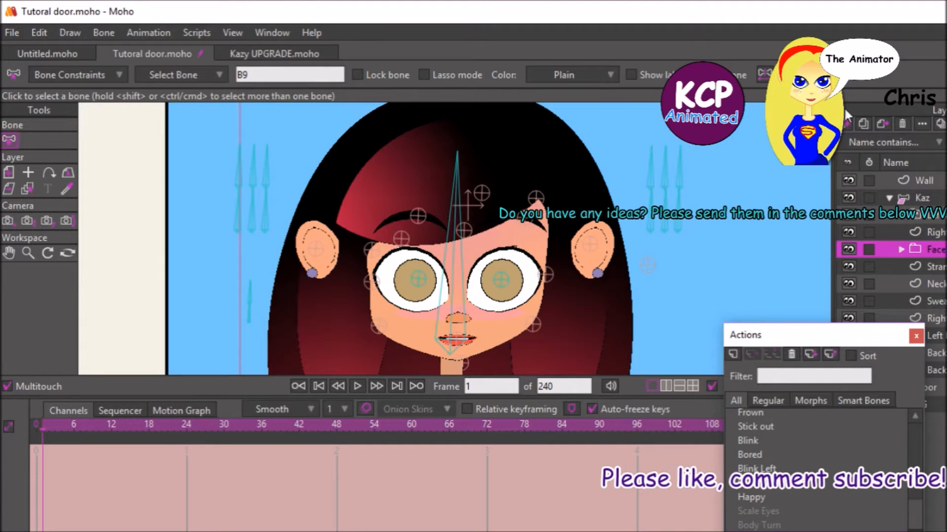
left_click(933, 200)
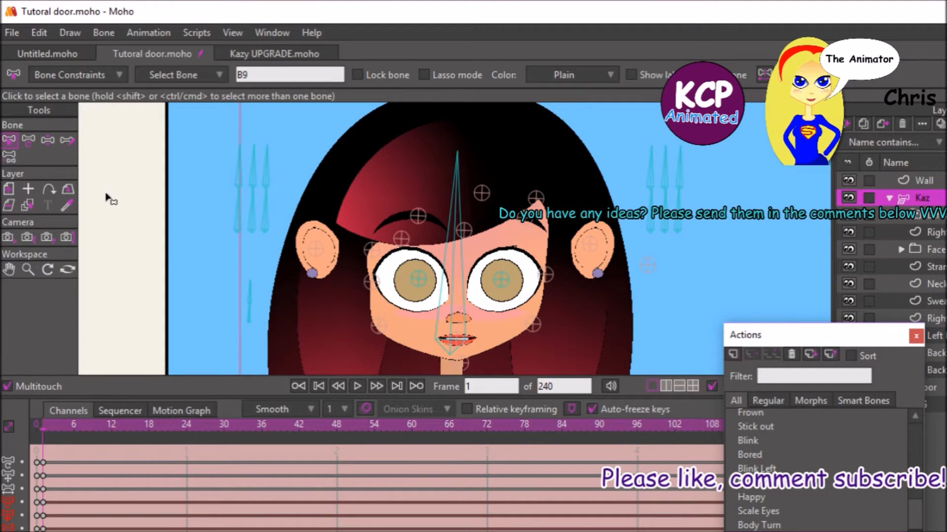
left_click(28, 139)
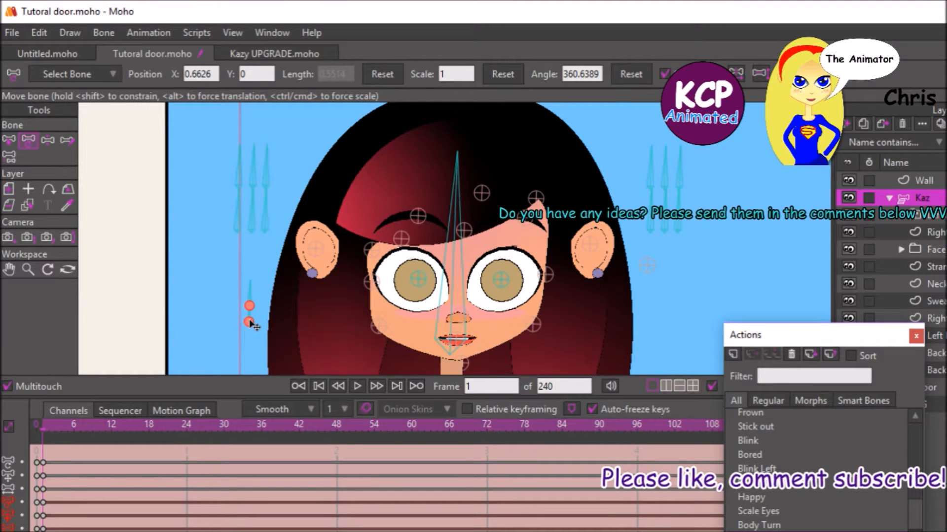
left_click(255, 324)
left_click_drag(254, 323, 284, 321)
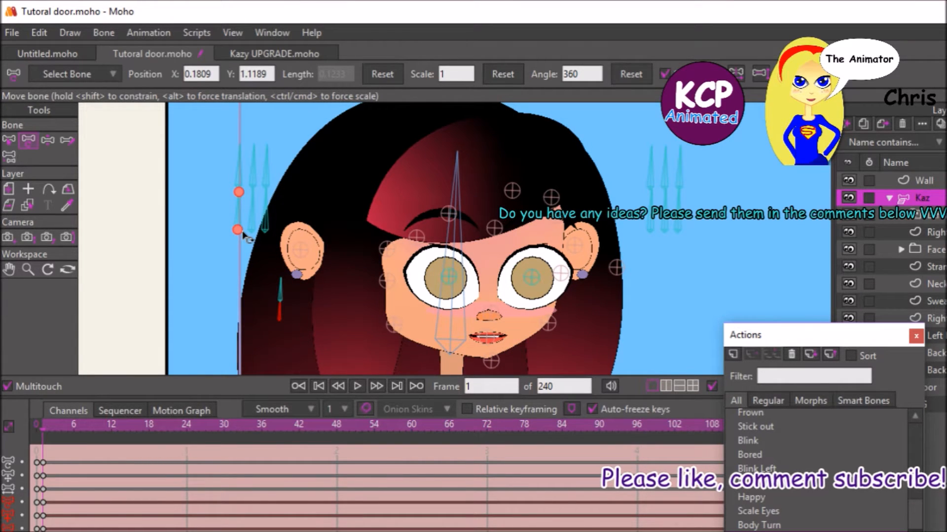
Step: Pose Kaz's arms for walking at frame 1, with one forearm bent forward toward the wall and the gun arm swung slightly back
scroll(245, 236, "down", 3)
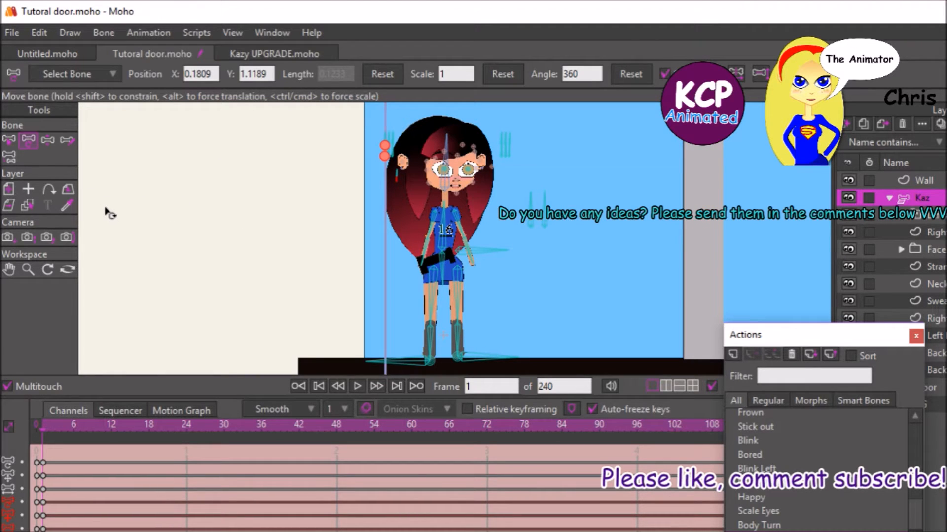
left_click(47, 140)
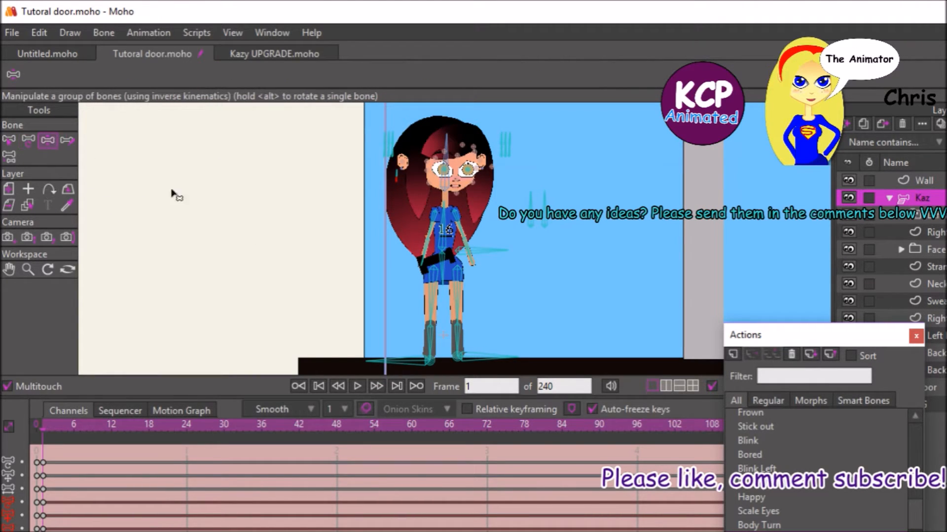
mouse_move(465, 241)
left_mouse_down()
mouse_move(480, 230)
mouse_move(481, 209)
mouse_move(472, 229)
left_mouse_up()
left_click_drag(427, 253, 417, 257)
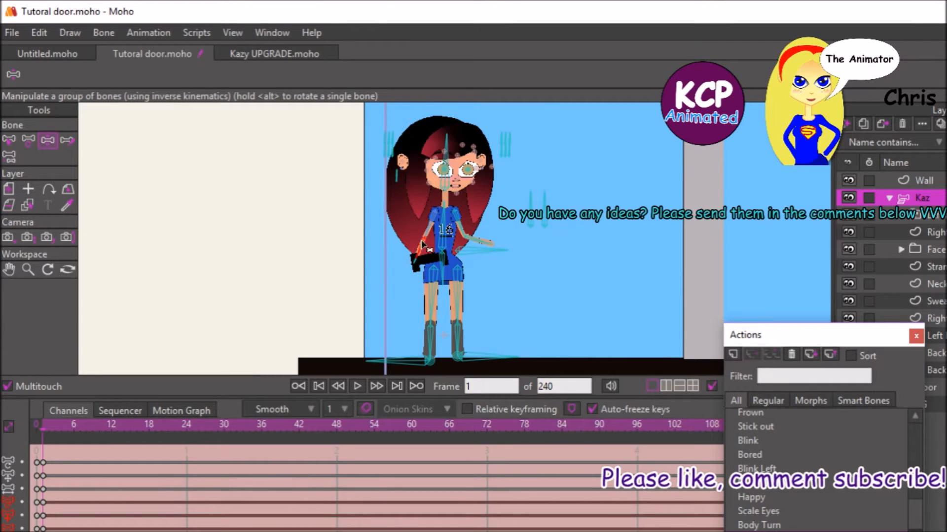
Step: Shift the foot on Kaz's gun side outward, away from the wall, at frame 1 by manipulating its foot bone
left_click(27, 270)
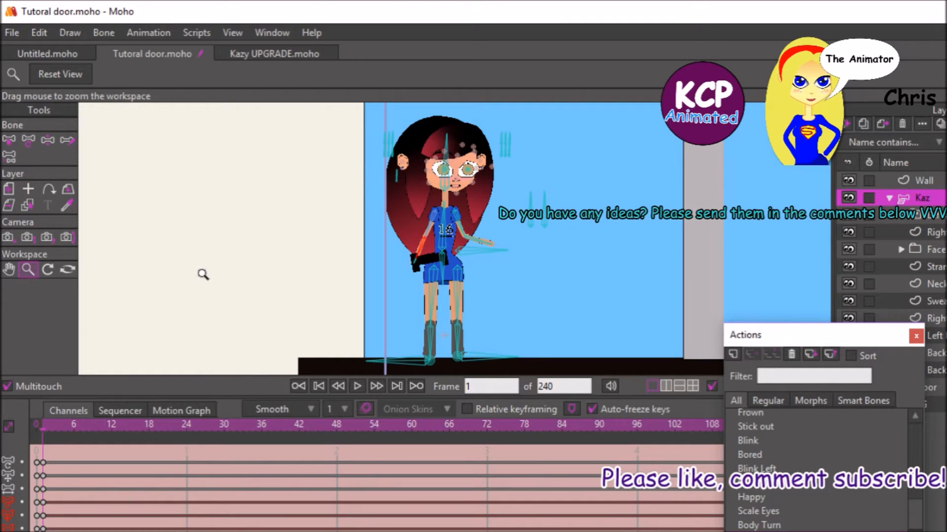
left_click_drag(191, 287, 111, 327)
left_click(10, 270)
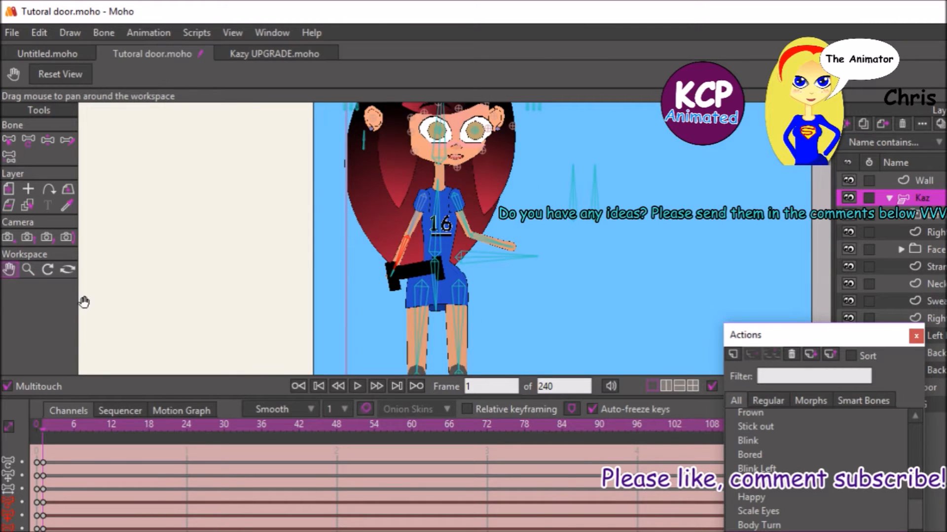
left_click_drag(205, 281, 231, 167)
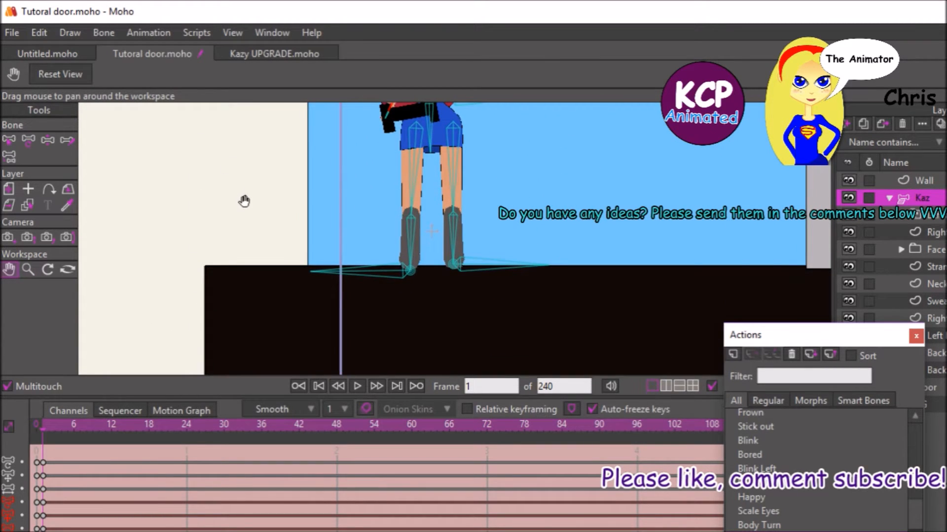
left_click(30, 139)
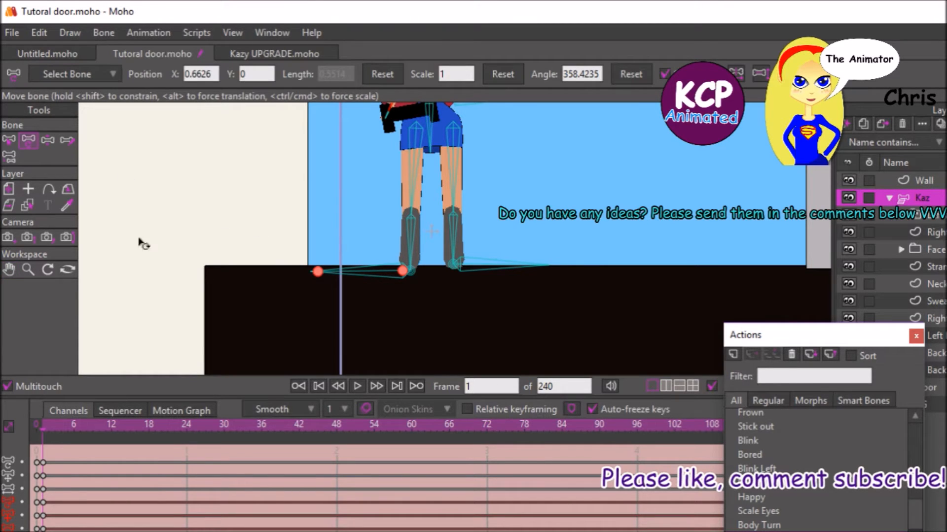
left_click(48, 140)
left_click_drag(384, 280, 367, 276)
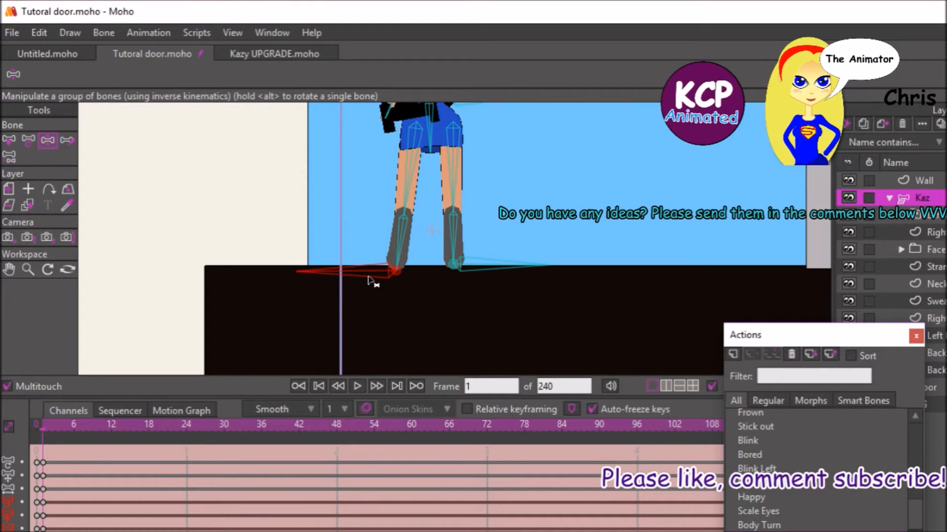
left_click(469, 275)
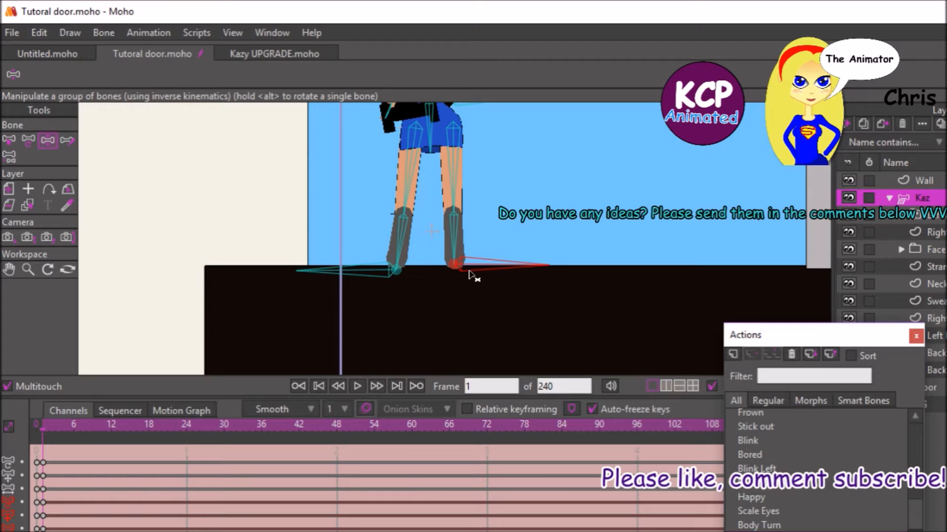
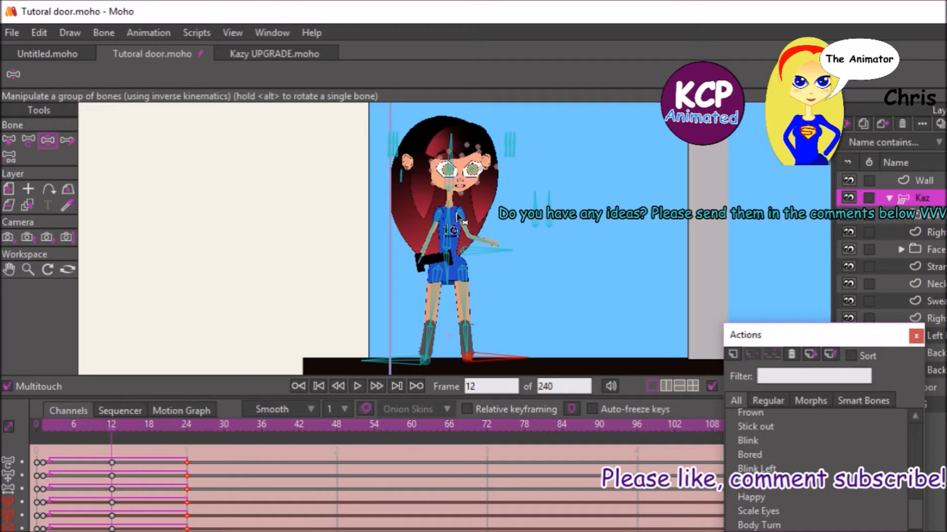
Step: Swing Kaz's arms to the opposite positions at frame 12, with the gun arm forward, and return to frame 1
mouse_move(467, 226)
left_mouse_down()
mouse_move(443, 253)
mouse_move(486, 248)
left_mouse_up()
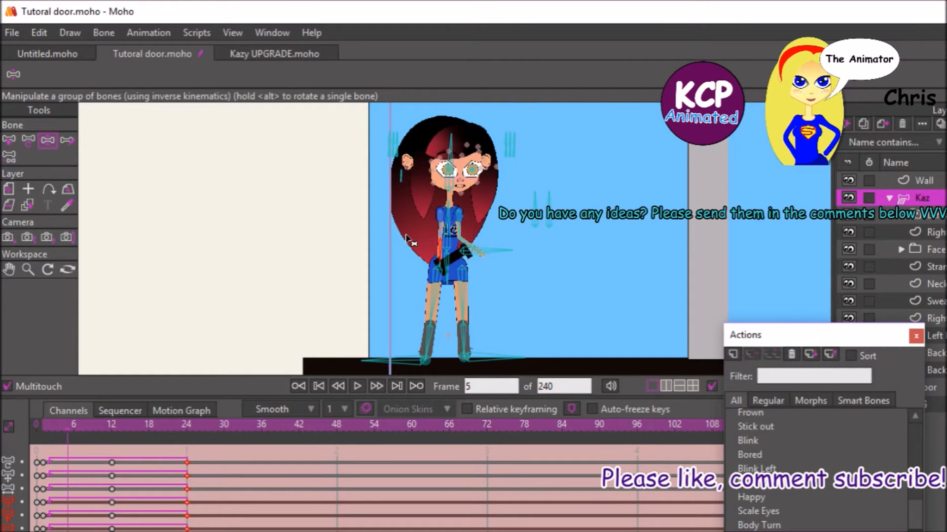
key("ctrl+shift+Left")
key("ctrl+Right")
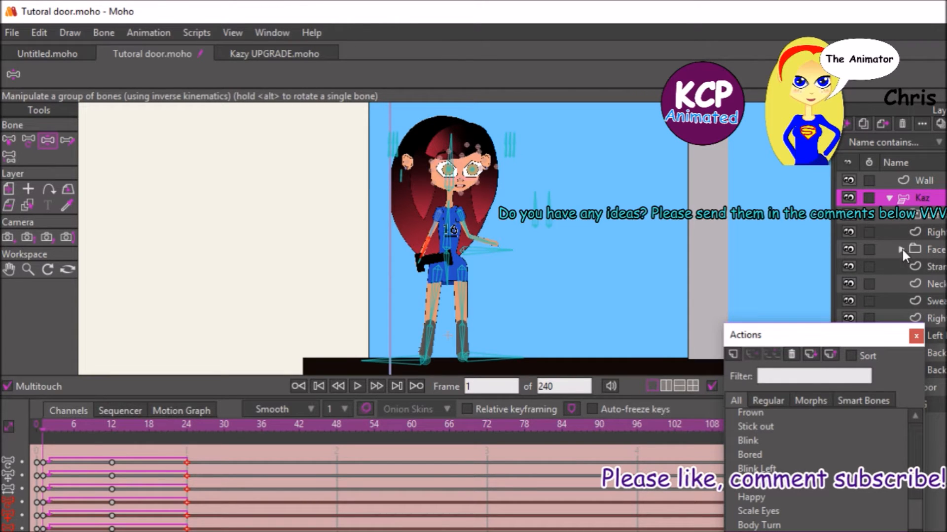
Step: Close the Actions window and move Kaz's arm layers below the leg layers in the layer stack
left_click(915, 338)
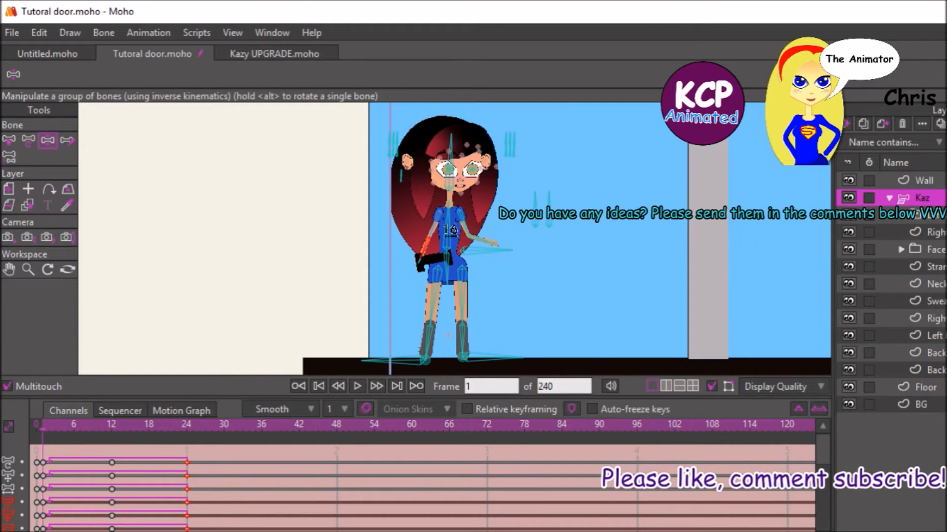
left_click(917, 231)
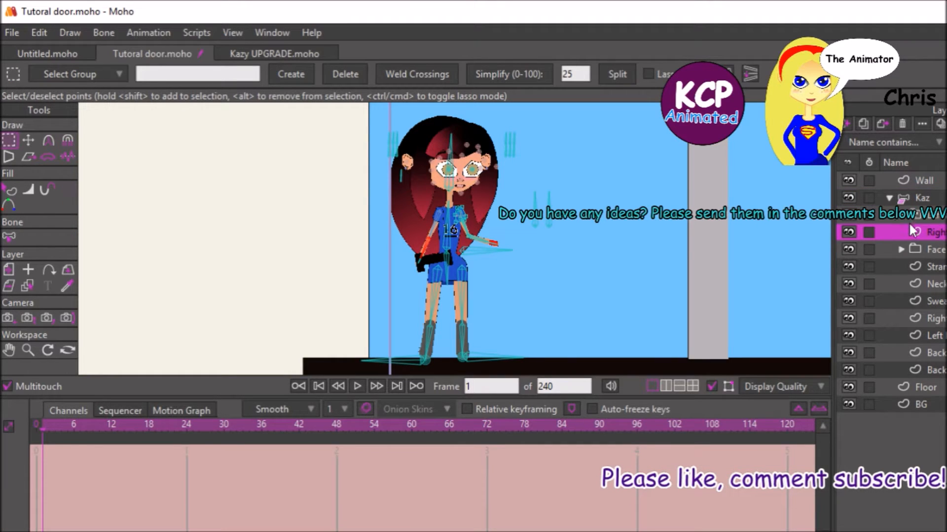
left_click_drag(931, 236, 929, 361)
left_click_drag(942, 231, 943, 359)
left_click_drag(941, 232, 941, 360)
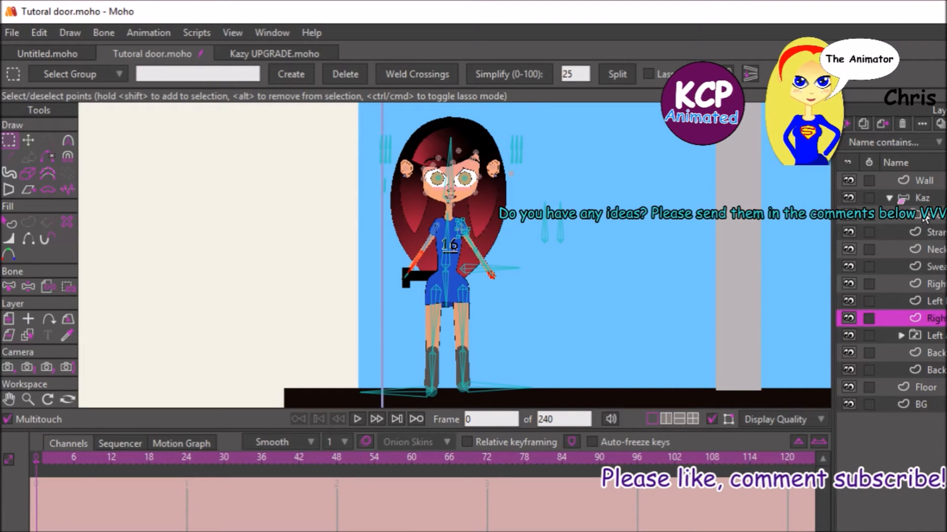
Step: Reopen the Actions window and inspect the Scale Eyes and Body Turn actions of the Kaz layer
key("ctrl+shift+a")
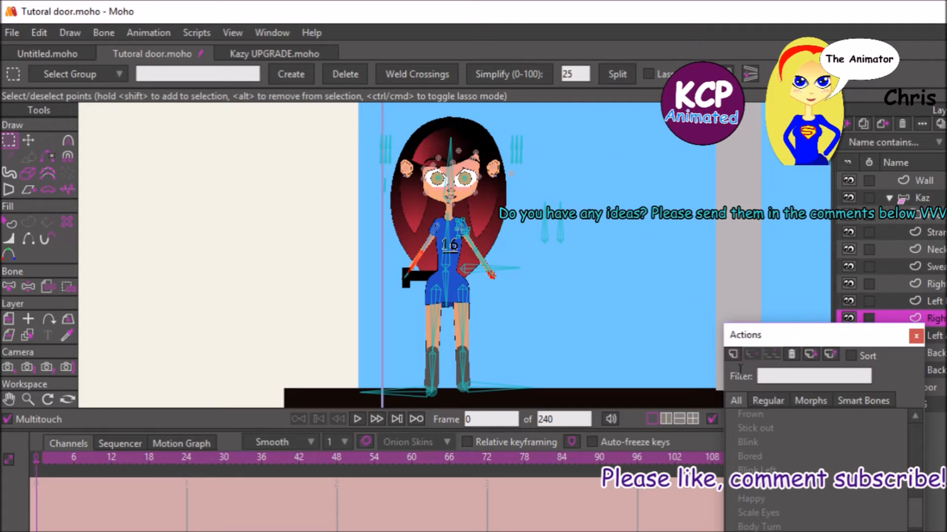
left_click_drag(829, 333, 822, 218)
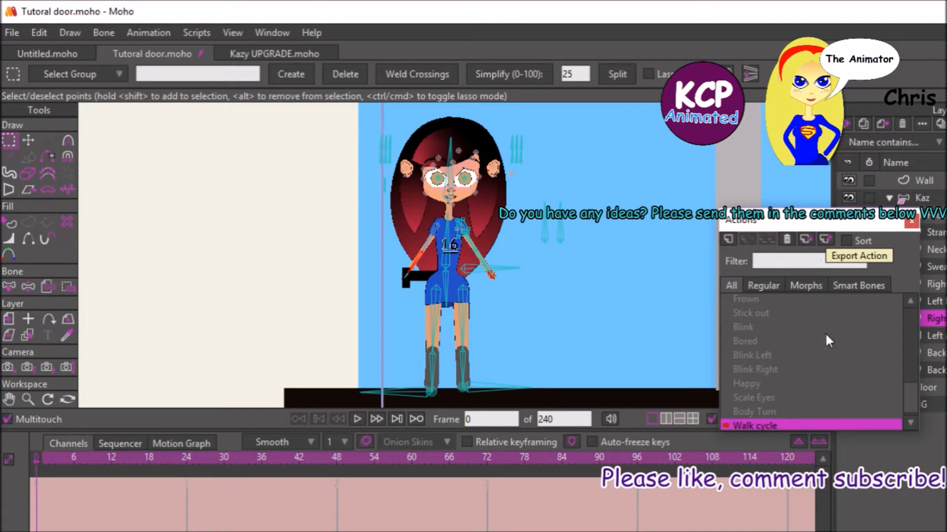
double_click(763, 395)
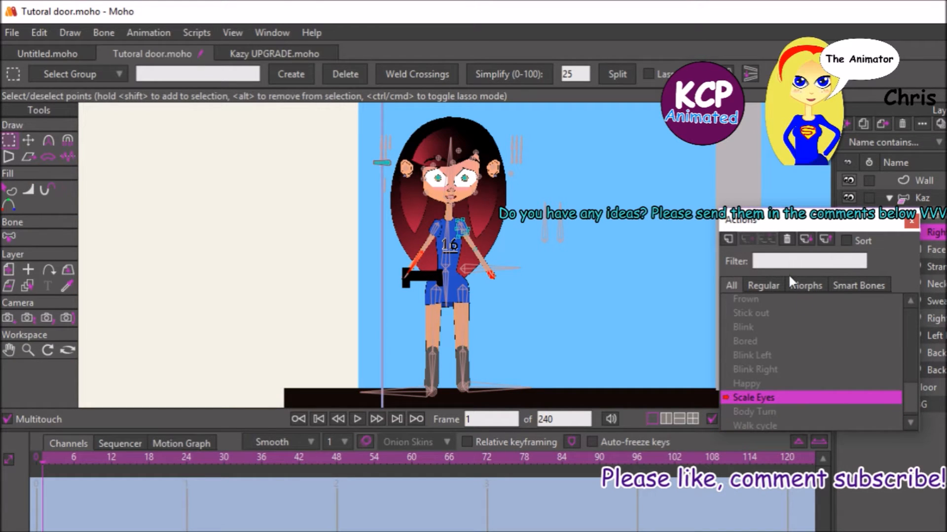
left_click(939, 198)
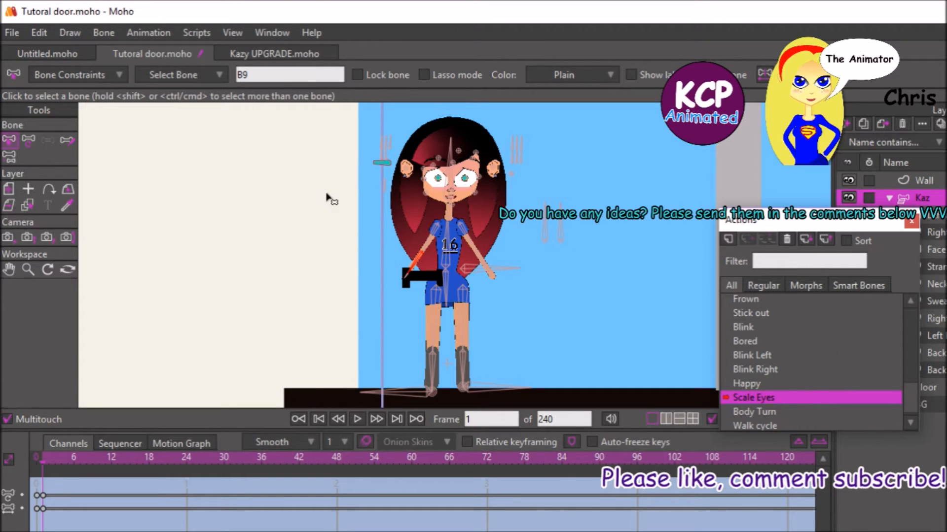
key("space")
left_click(770, 410)
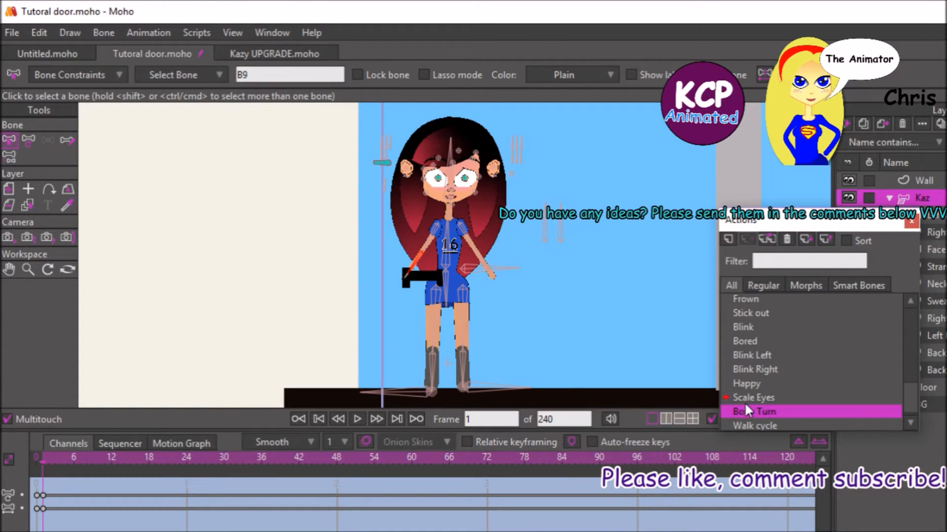
double_click(754, 412)
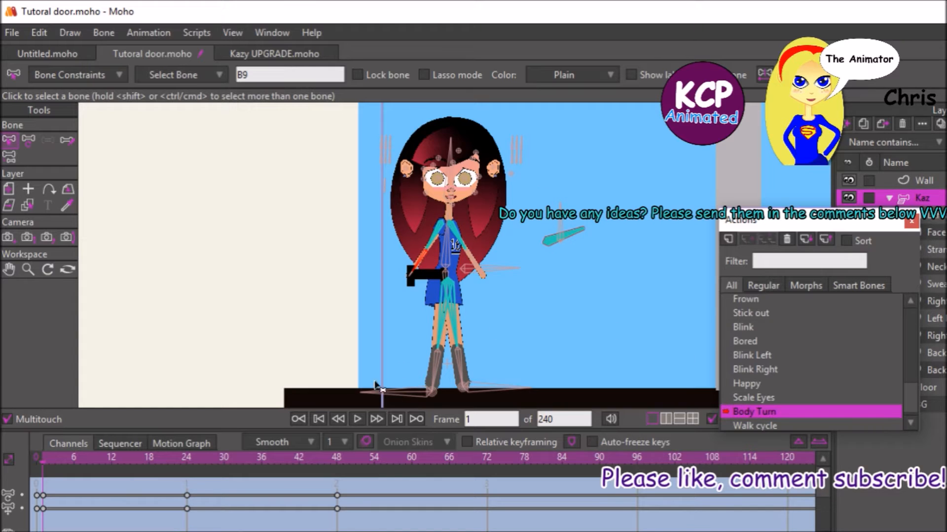
mouse_move(185, 462)
left_mouse_down()
mouse_move(352, 419)
mouse_move(152, 428)
mouse_move(54, 409)
left_mouse_up()
Step: Switch back to the Walk cycle action and turn Kaz's body toward the wall at frame 1 with the body-turn control bone
double_click(761, 424)
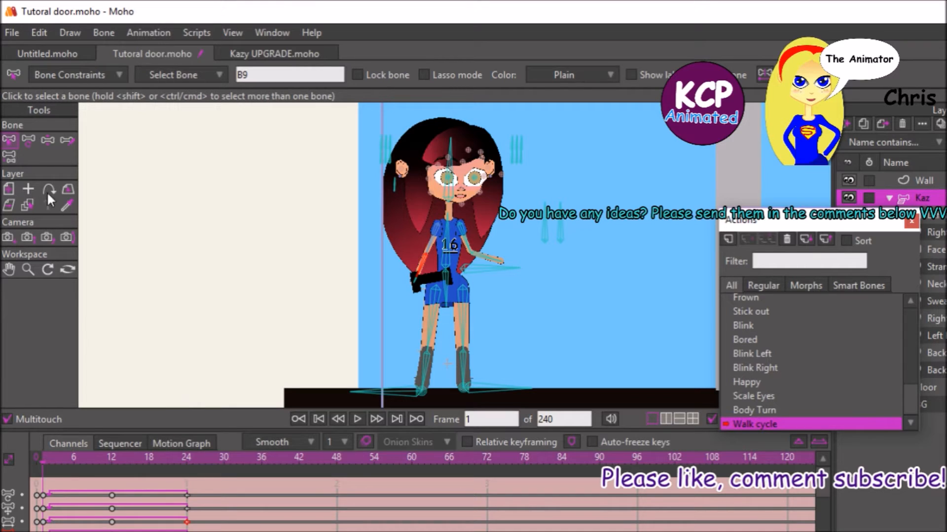
left_click(47, 140)
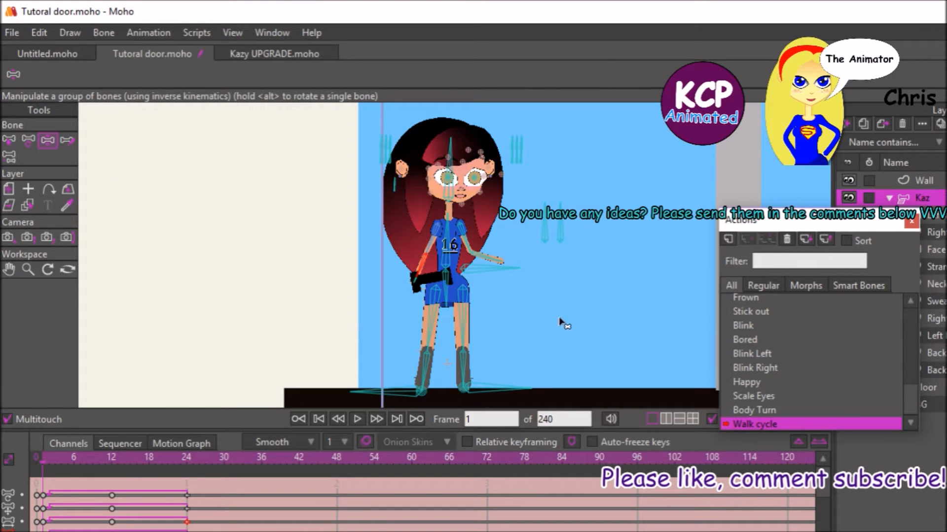
left_click_drag(547, 220, 580, 230)
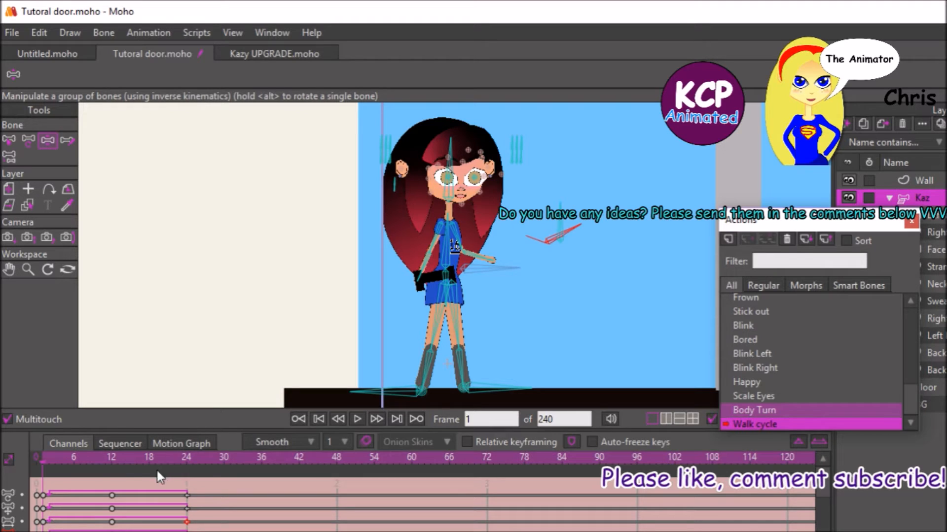
Step: Copy Kaz's frame 1 keyframes and paste them at frame 24 of the Walk cycle action
left_click_drag(112, 459, 186, 426)
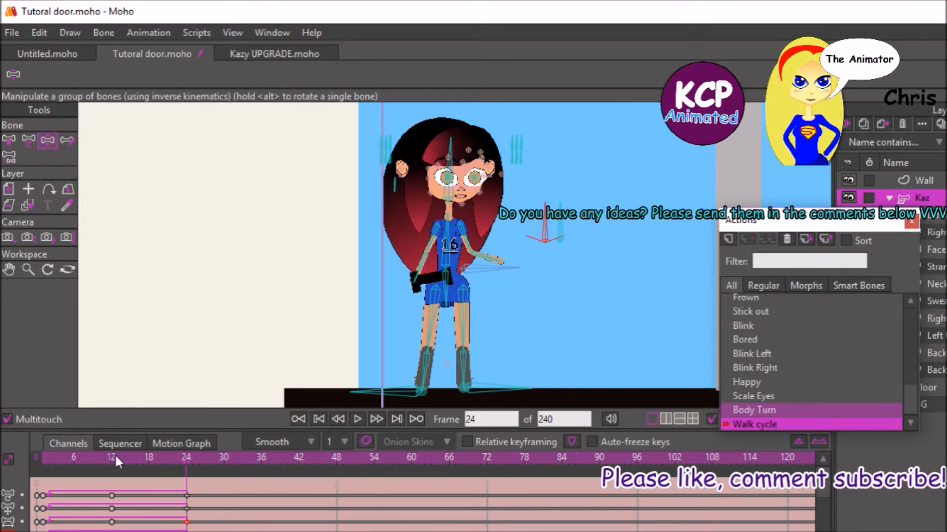
left_click(61, 495)
left_click_drag(46, 509, 42, 530)
key("ctrl+z")
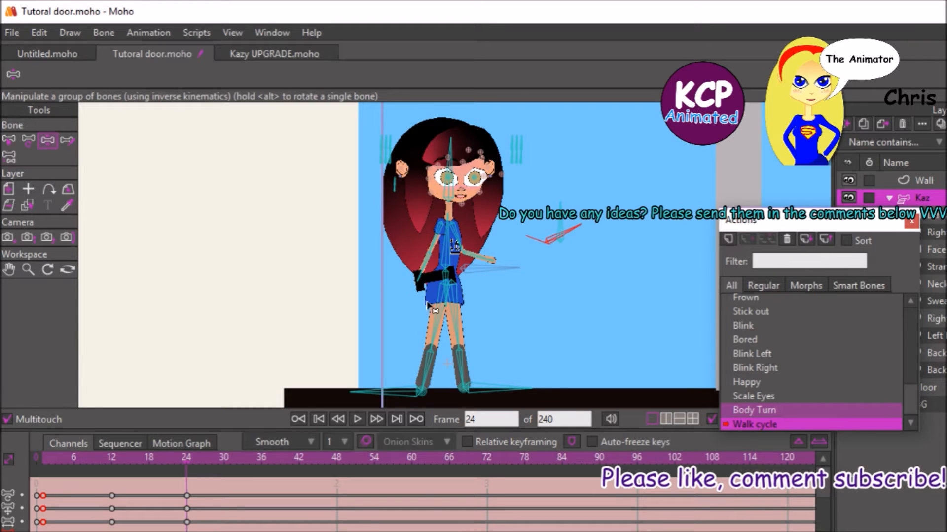
left_click_drag(187, 507, 195, 524)
left_click(183, 499)
left_click(193, 502)
left_click_drag(179, 489, 205, 530)
left_click_drag(179, 487, 194, 516)
left_click_drag(186, 495, 193, 495)
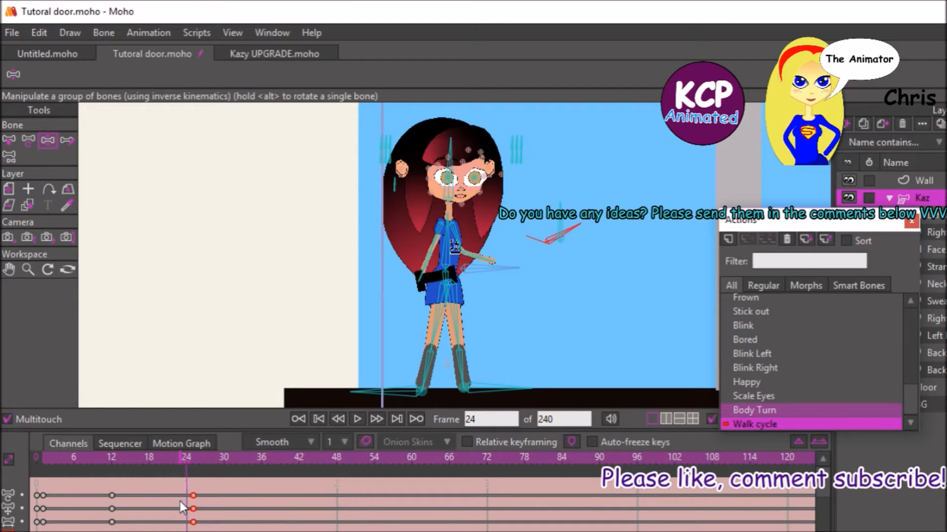
right_click(182, 502)
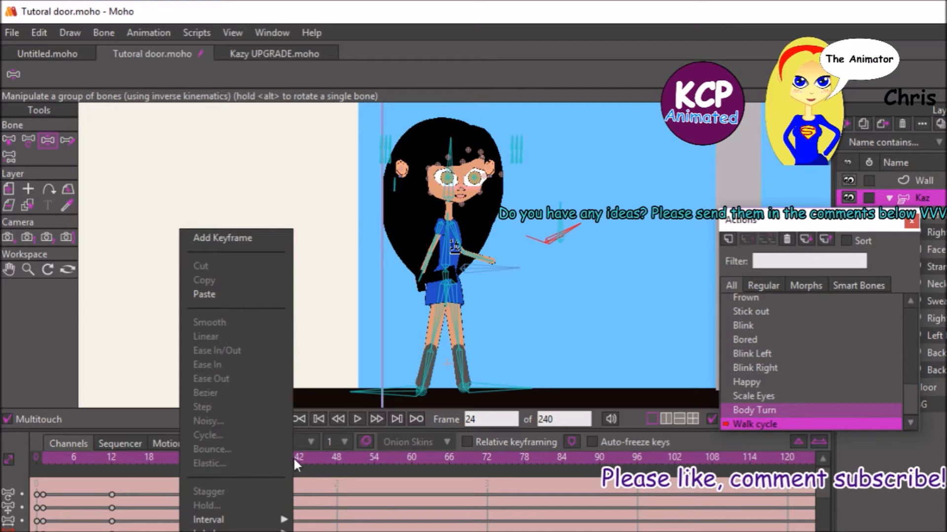
left_click(313, 488)
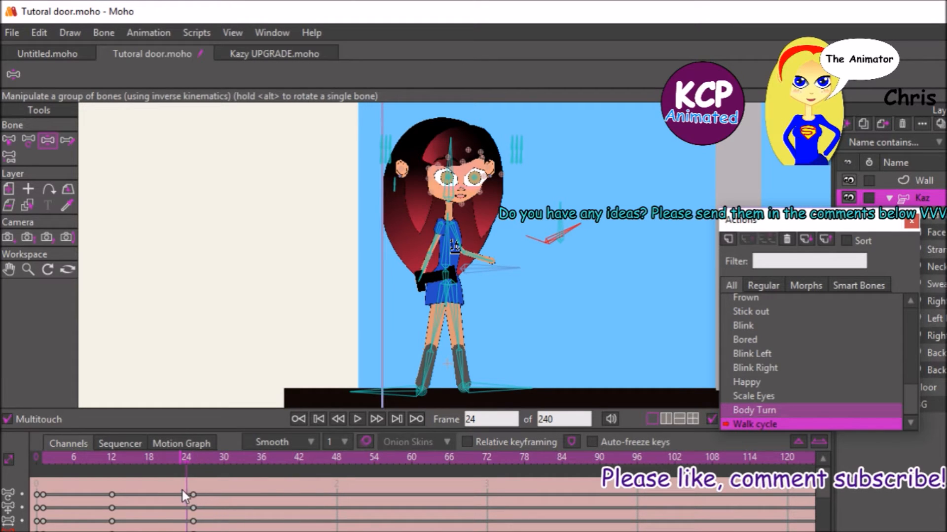
left_click_drag(199, 516, 188, 495)
Step: Set the frame 24 keyframes to Cycle interpolation looping back to absolute frame 2
right_click(185, 491)
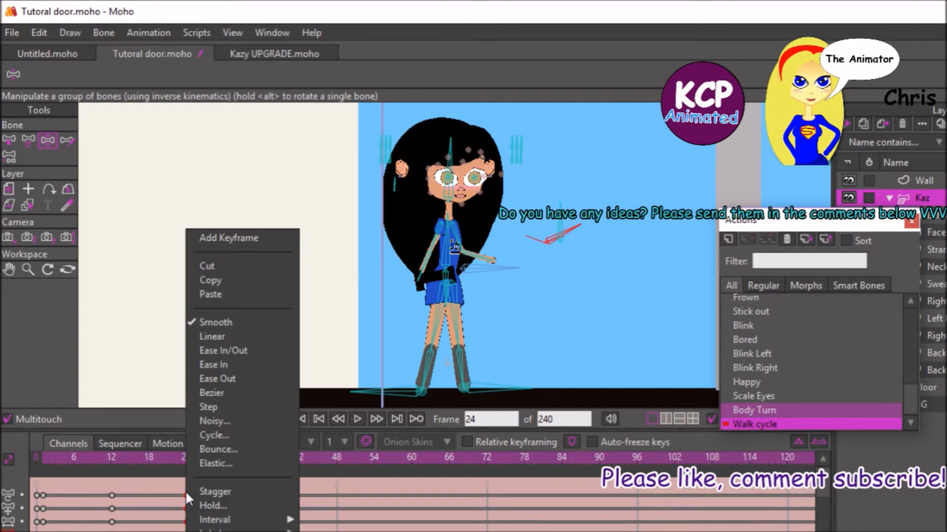
left_click(209, 433)
type("2")
key("Return")
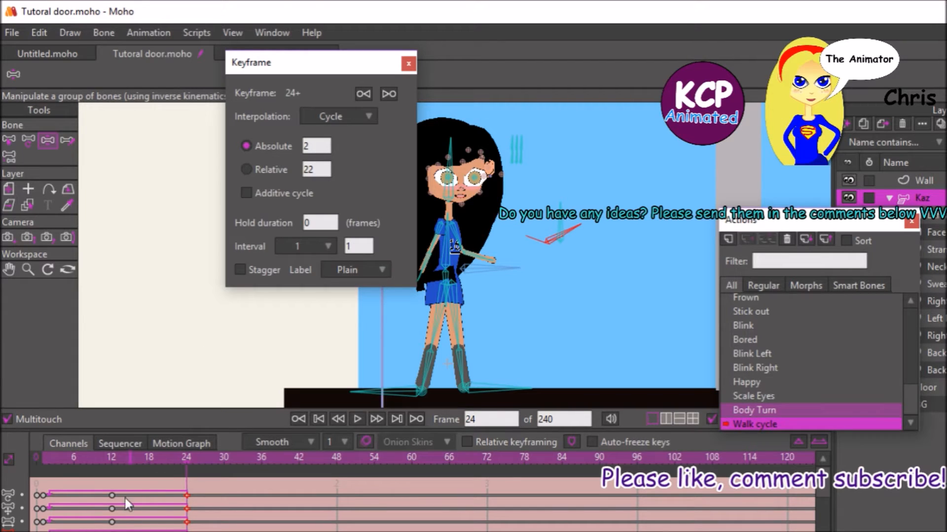
Step: Turn Kaz's body toward the wall at frame 12 with the body-turn control bone and play back the walk cycle
left_click(113, 457)
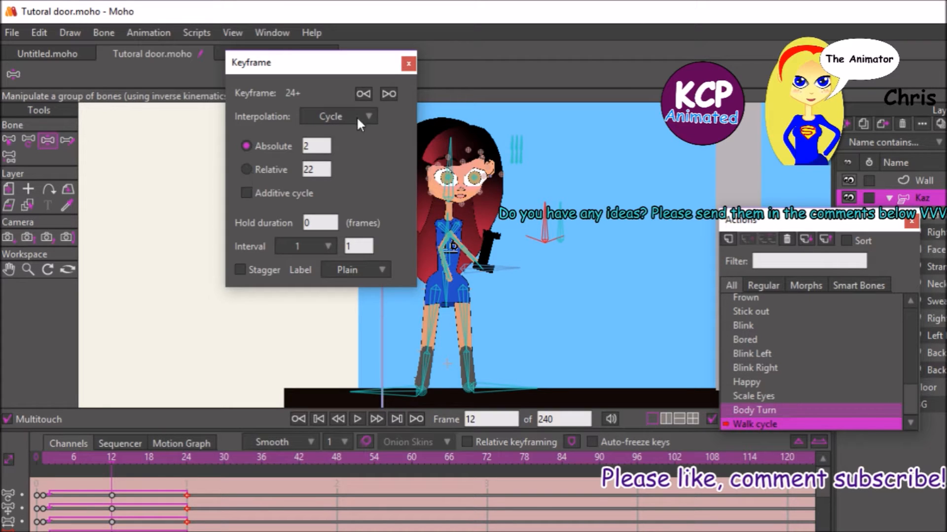
left_click(409, 64)
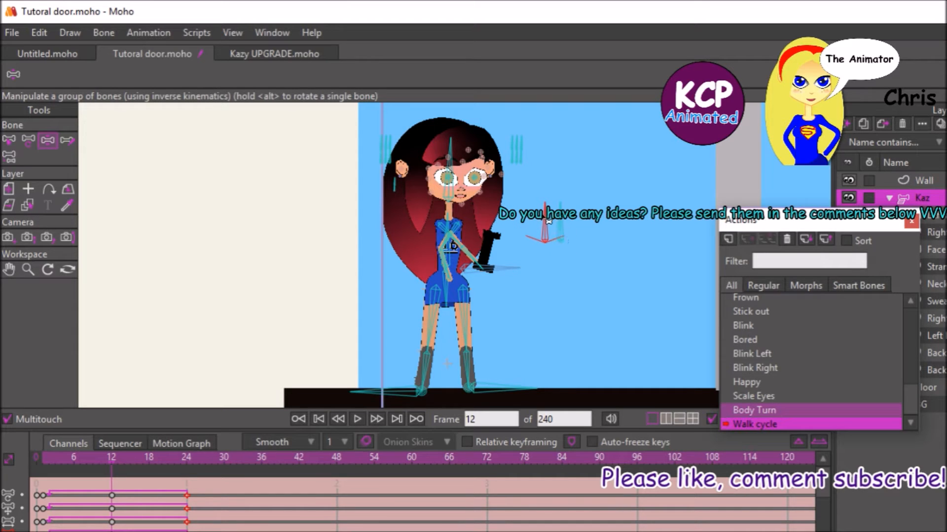
left_click(544, 220)
left_click_drag(543, 220, 584, 236)
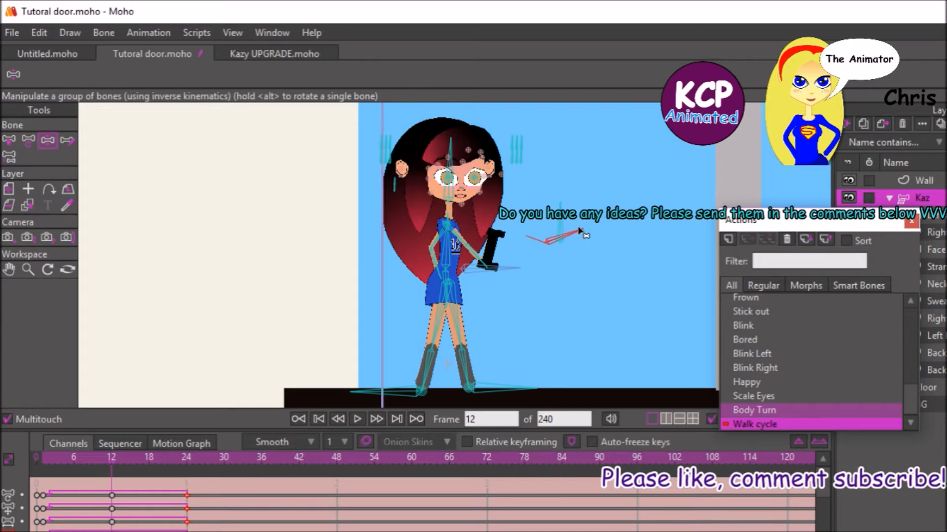
key("space")
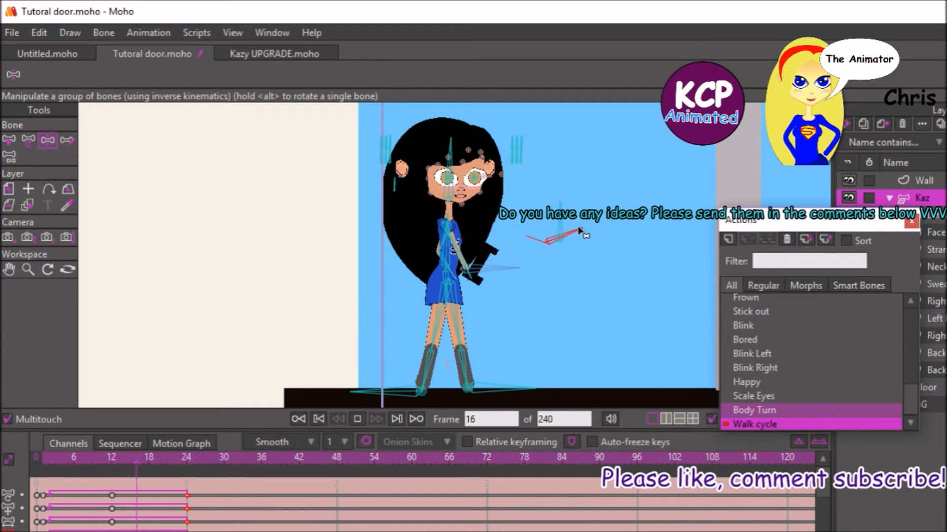
key("space")
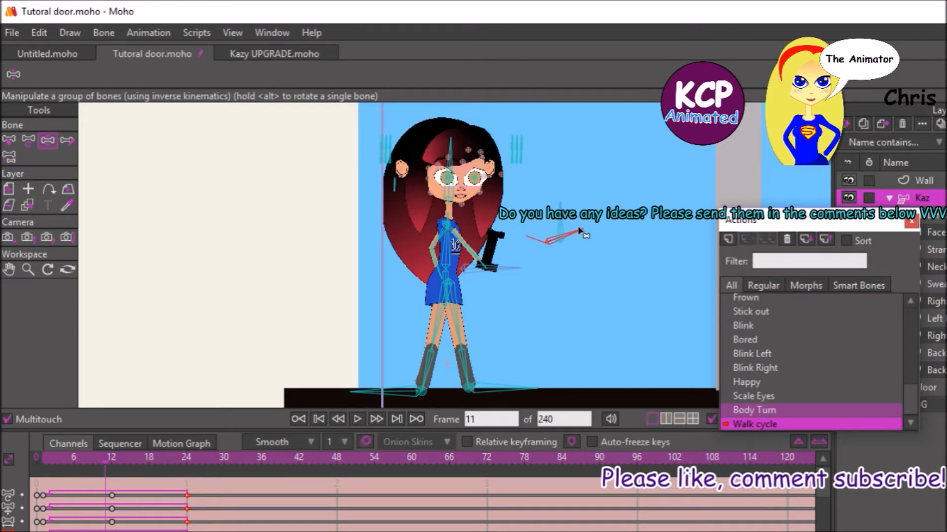
Step: Move Kaz's rear foot farther back at frame 12 by manipulating its foot bone
key("ctrl+Right")
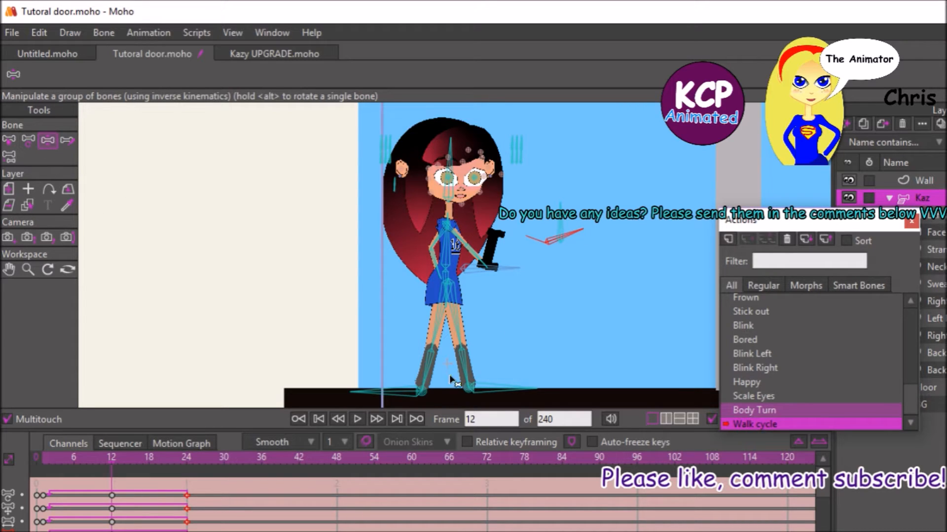
left_click_drag(404, 397, 428, 387)
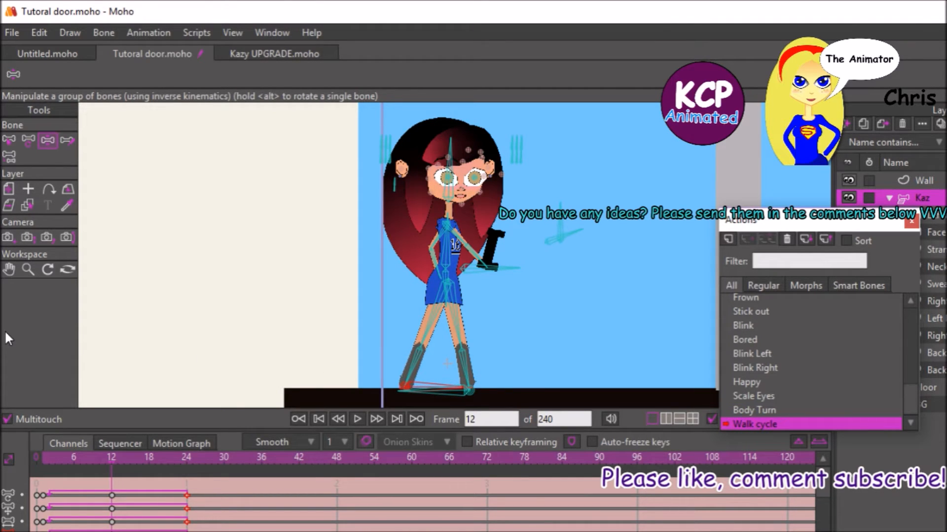
Step: Play back the walk cycle, then enable onion skins at frame 6 with Draw behind turned off
key("space")
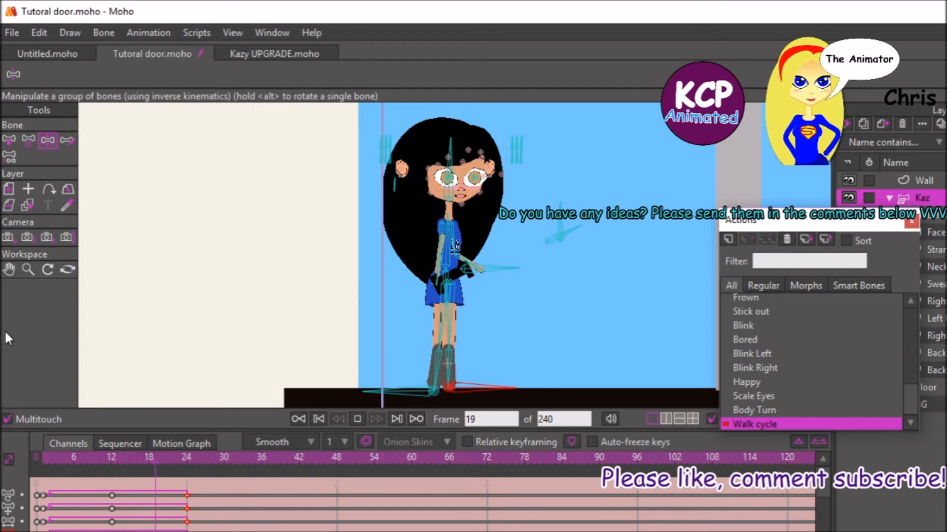
key("space")
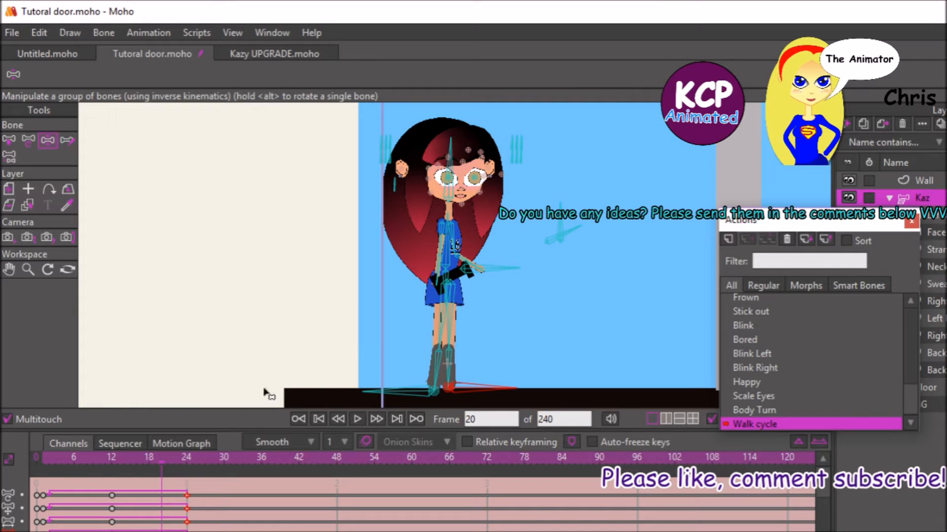
left_click(73, 458)
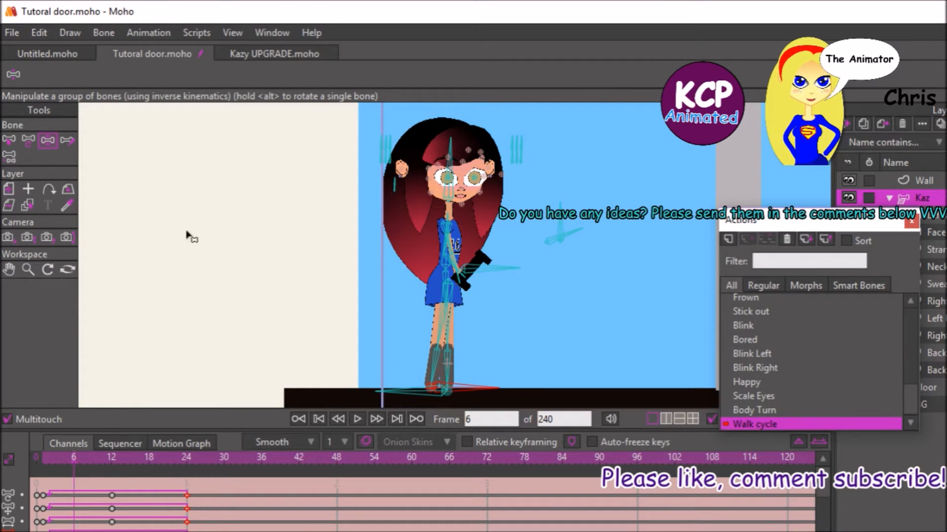
left_click(364, 439)
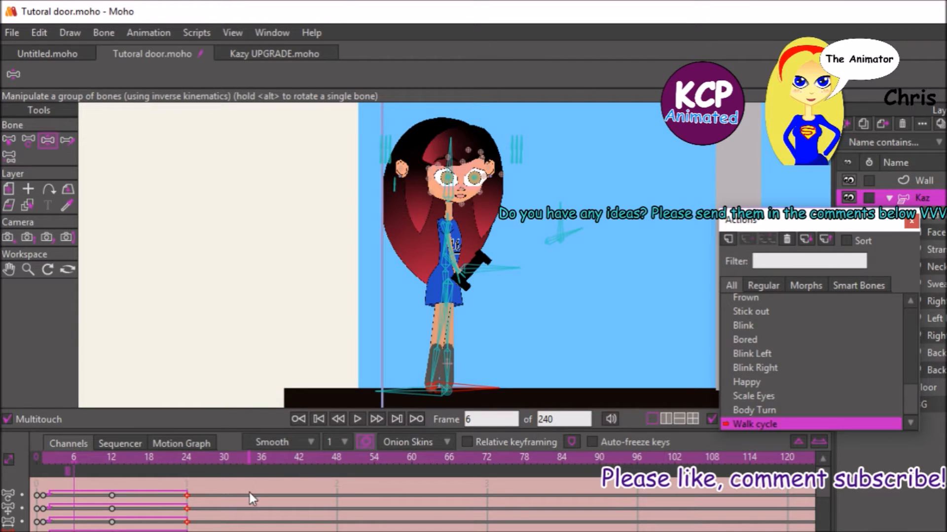
left_click(396, 439)
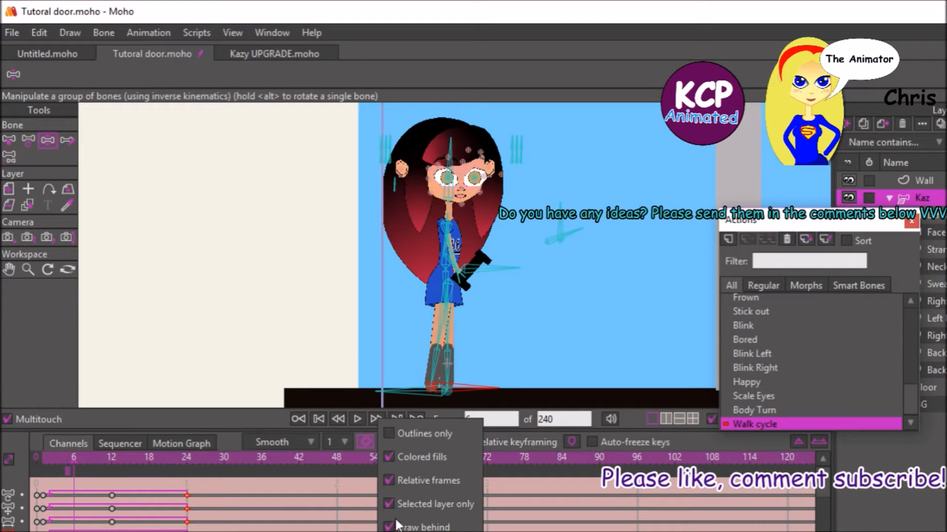
left_click(409, 527)
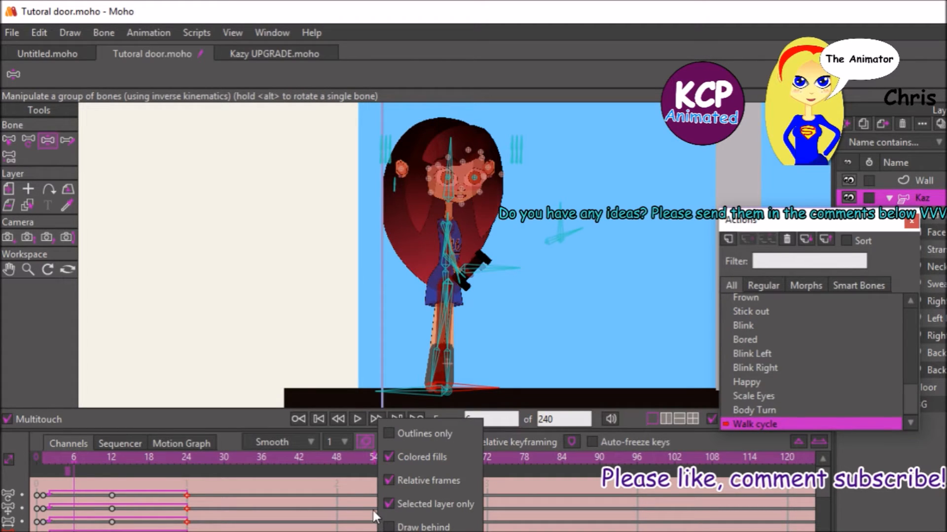
Step: Place a single onion skin marker at frame 1 for comparison with the frame 6 pose
mouse_move(334, 486)
left_mouse_down()
mouse_move(250, 514)
mouse_move(139, 523)
mouse_move(46, 463)
left_mouse_up()
left_click(65, 470)
left_click(46, 471)
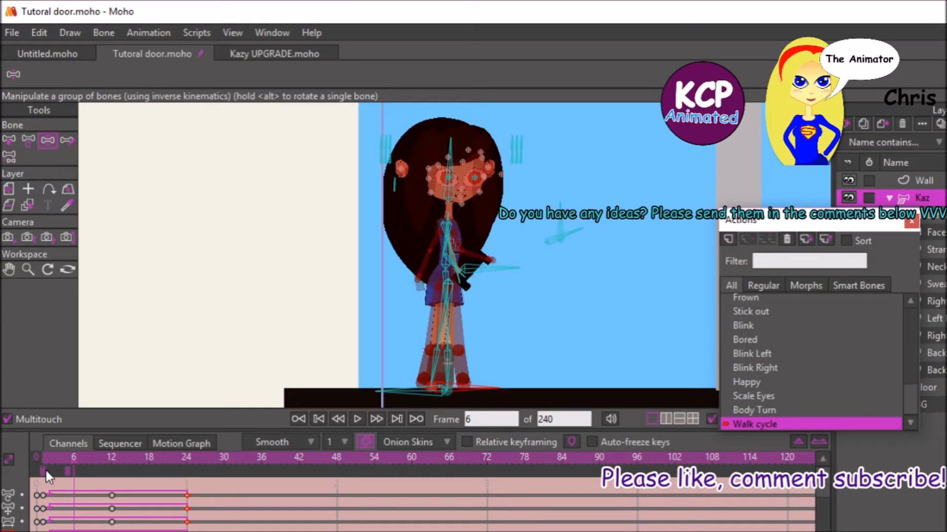
left_click_drag(46, 471, 49, 469)
left_click(67, 471)
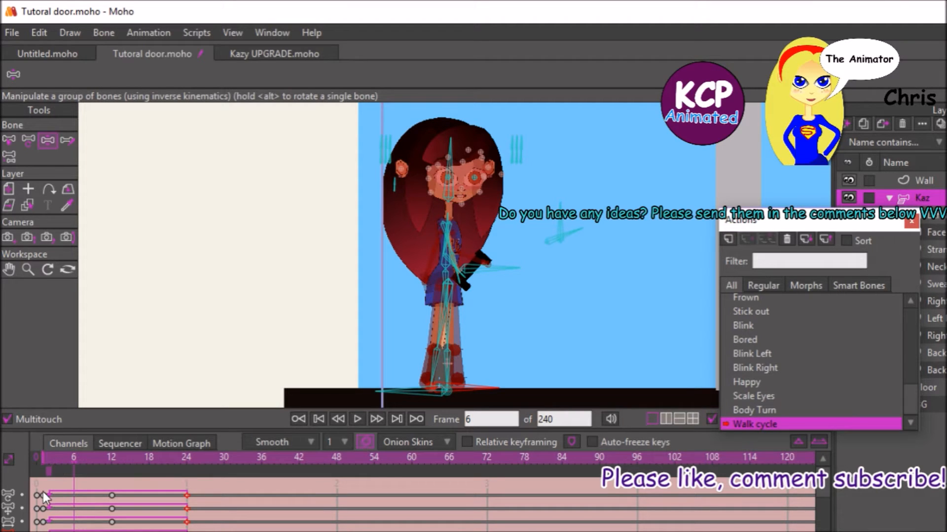
left_click_drag(47, 472, 41, 477)
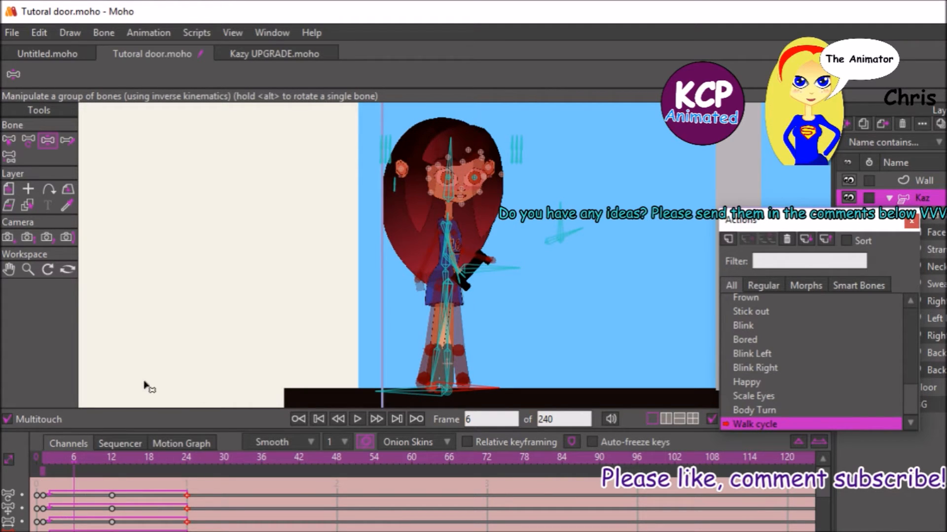
Step: At frame 12, set the onion skin marker to frame 2 and move both of Kaz's feet to match the ghosted stance
left_click(113, 459)
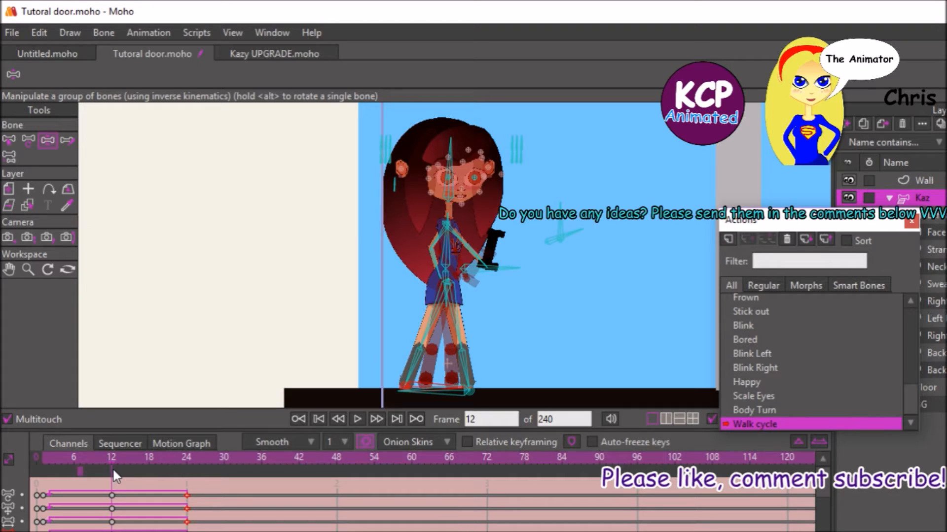
left_click_drag(82, 469, 52, 480)
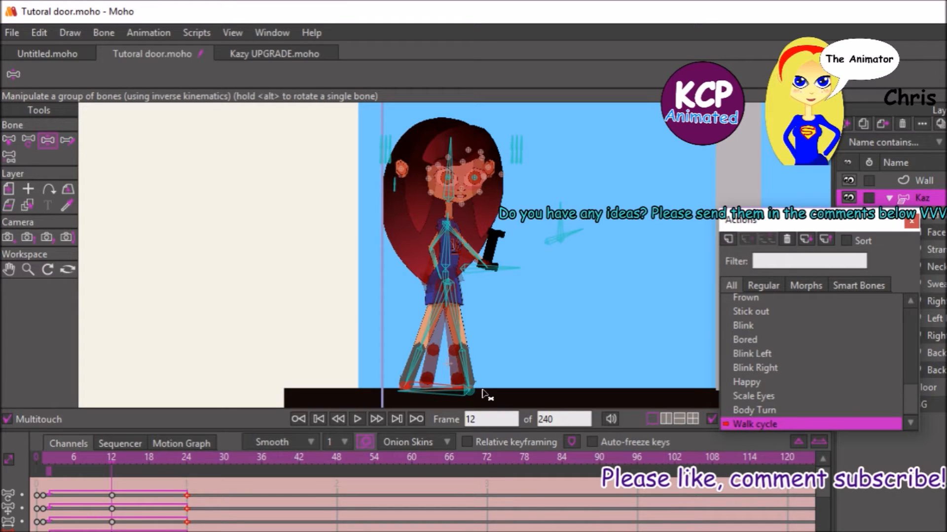
left_click_drag(488, 389, 504, 387)
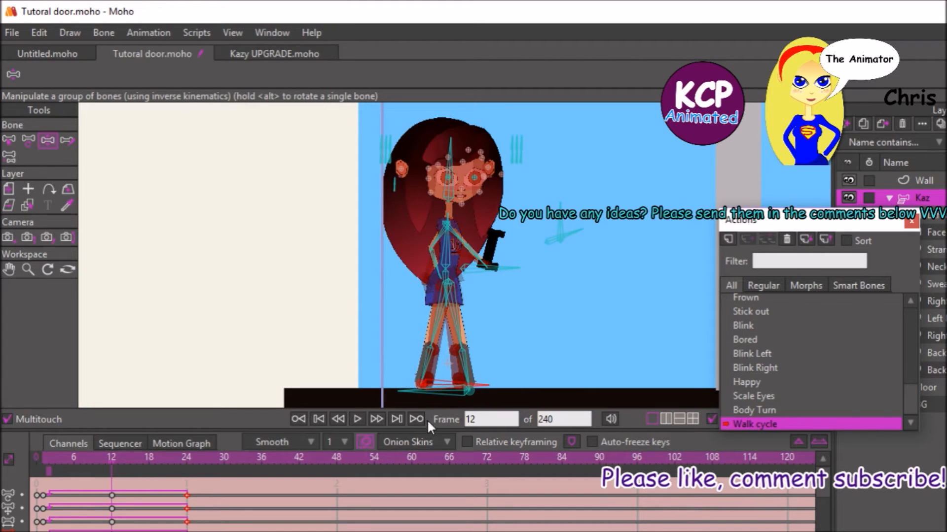
left_click_drag(428, 397, 421, 398)
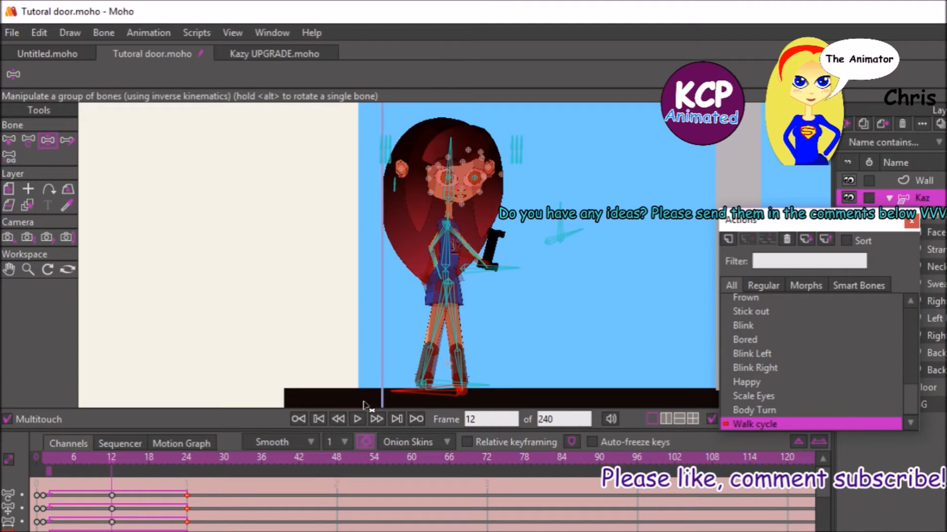
Step: Play back the walk cycle from frame 6 and turn onion skins off
left_click(69, 462)
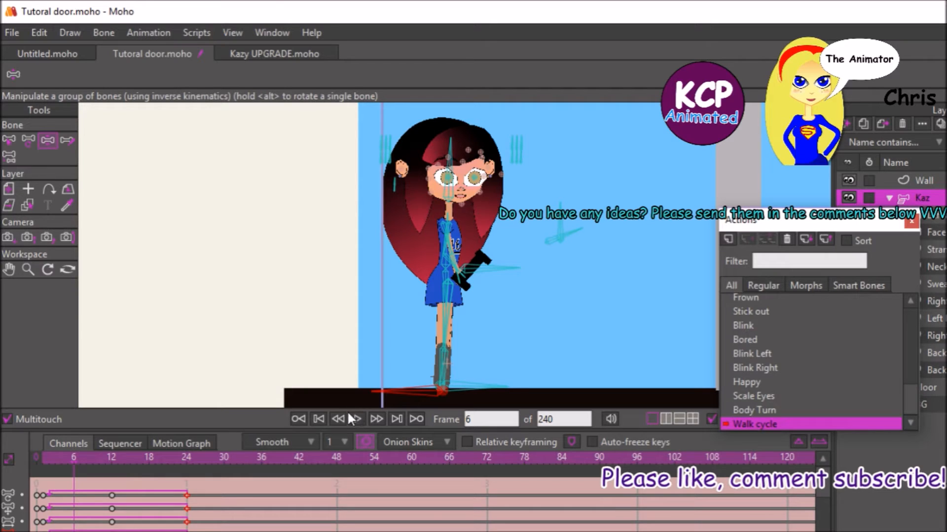
key("space")
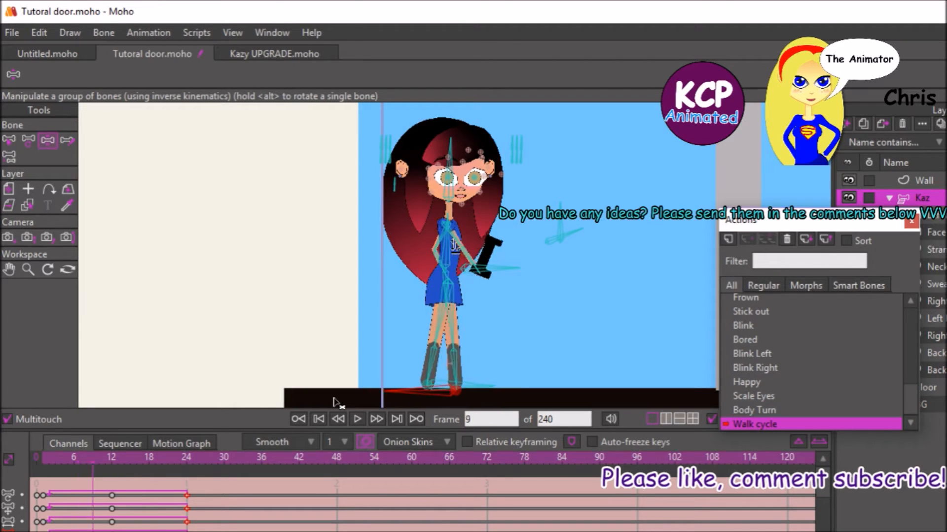
key("space")
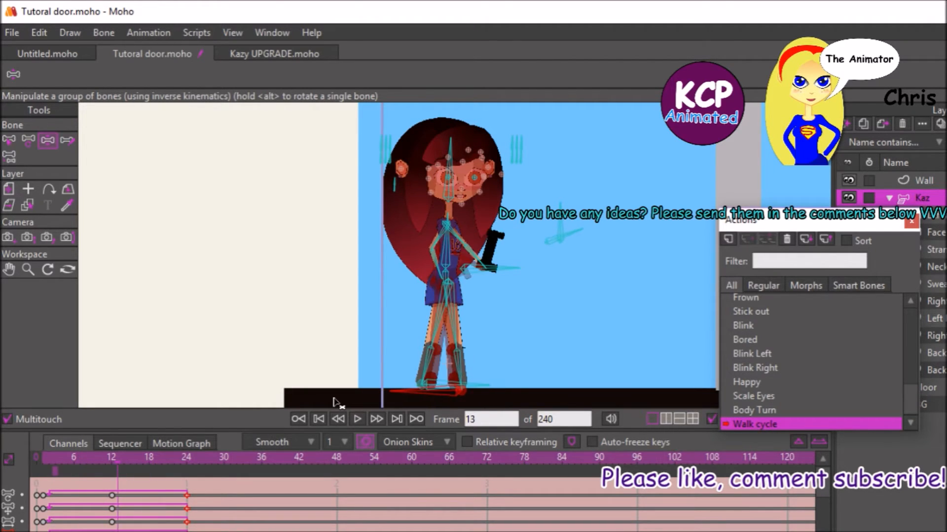
left_click(366, 443)
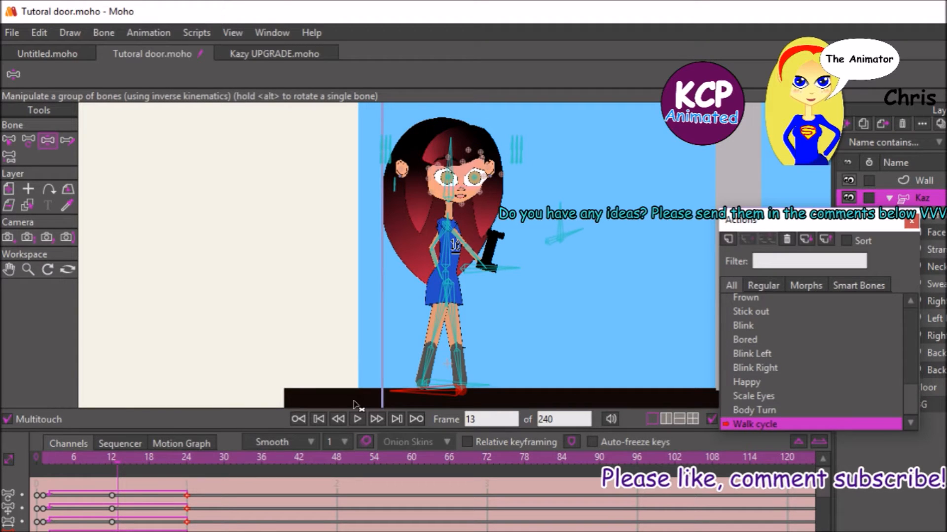
key("space")
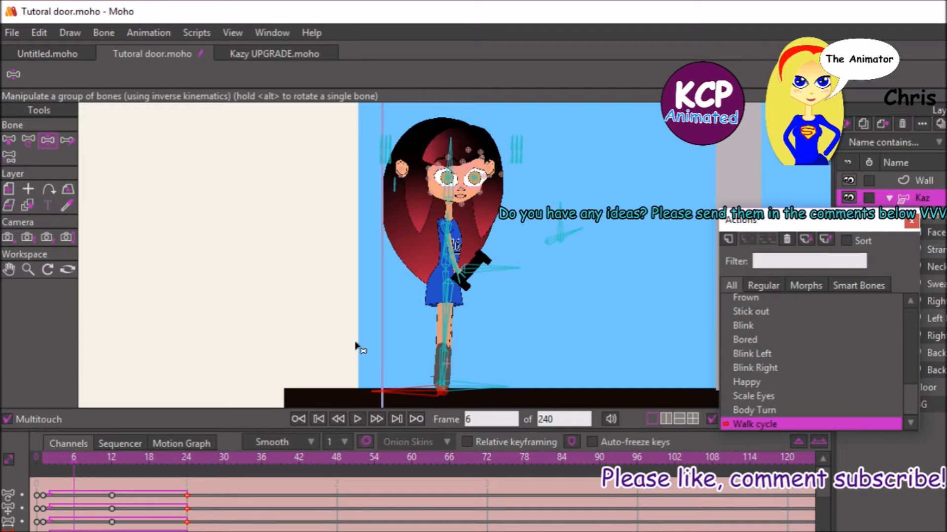
Step: Raise Kaz's rear foot at frame 6 and make that leg's knee bend forward using shin bone B15
left_click_drag(412, 393, 405, 367)
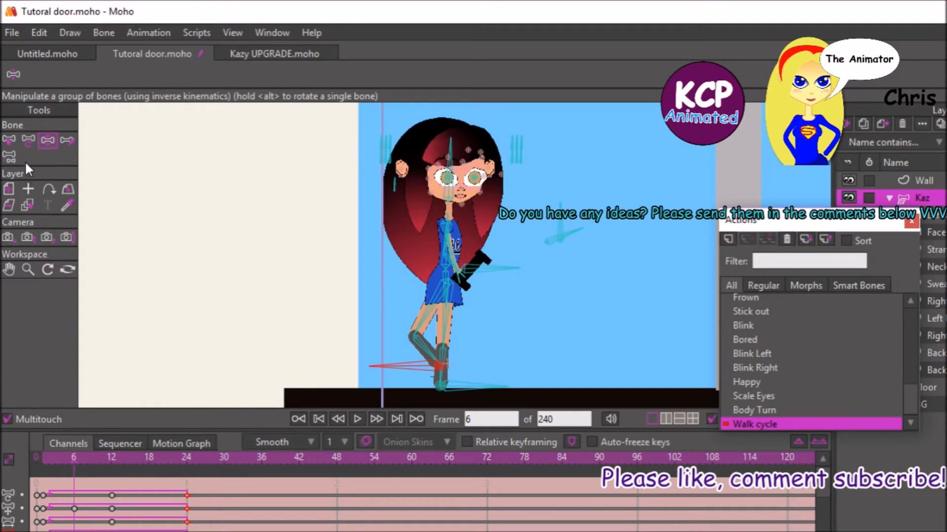
left_click(9, 139)
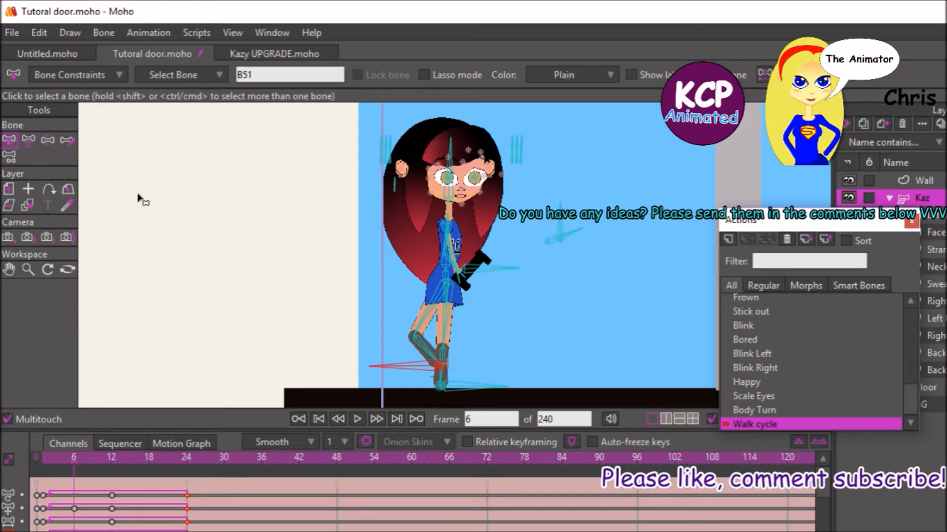
left_click(421, 342)
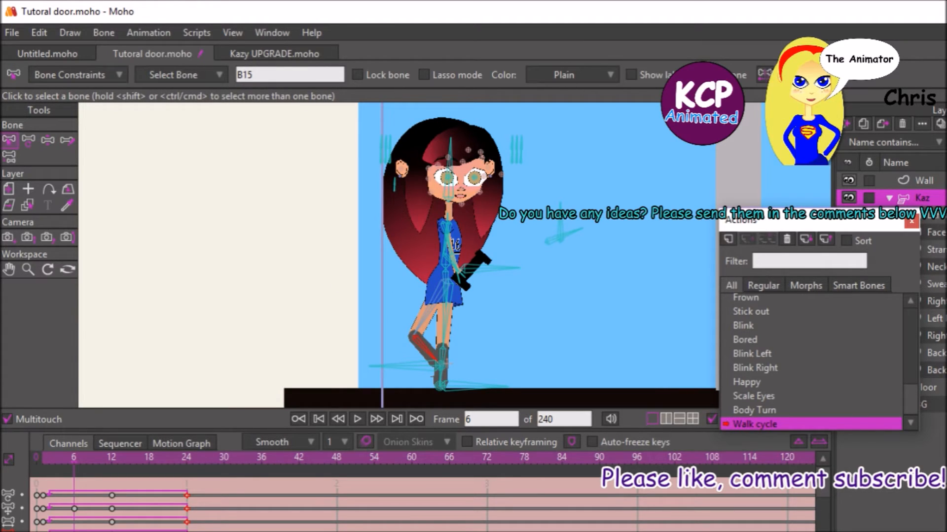
left_click(762, 74)
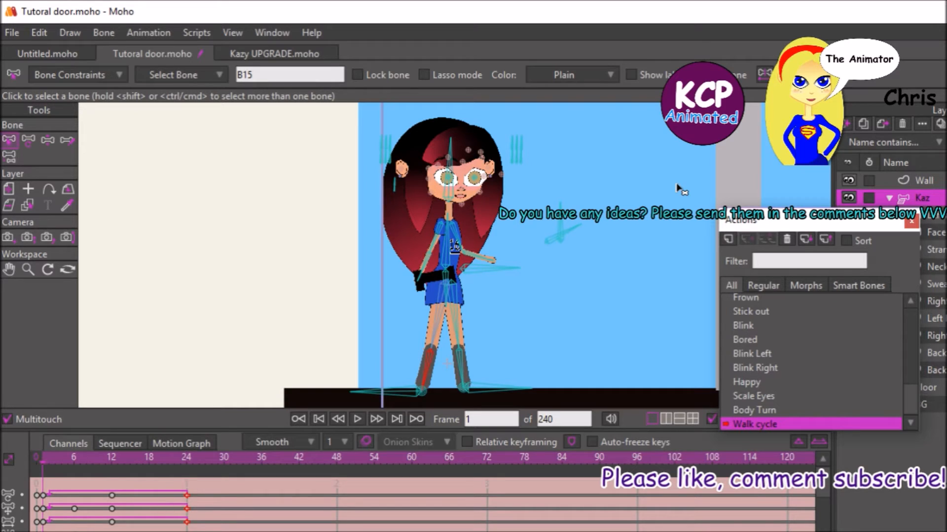
left_click(70, 529)
key("space")
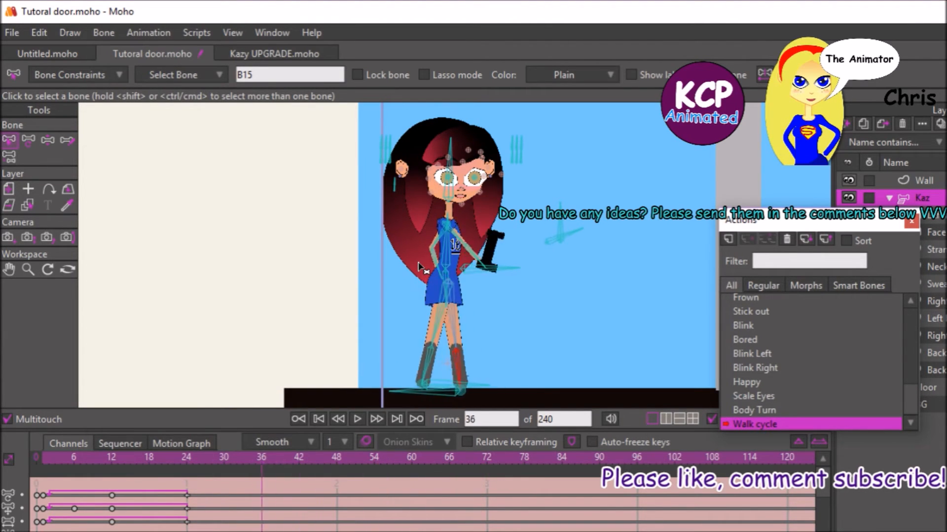
key("space")
key("space")
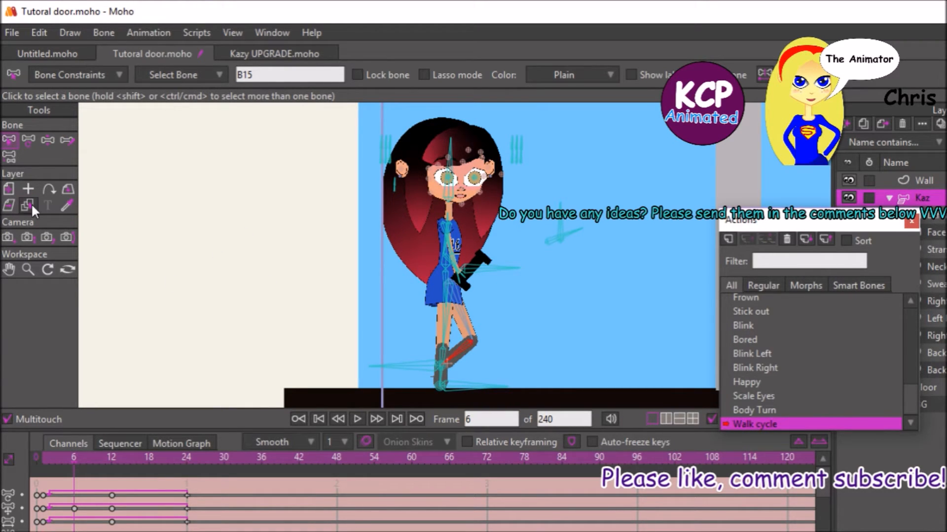
Step: Nudge Kaz's pose slightly at frame 6 by manipulating the hand bone with the Manipulate Bones tool
left_click(47, 140)
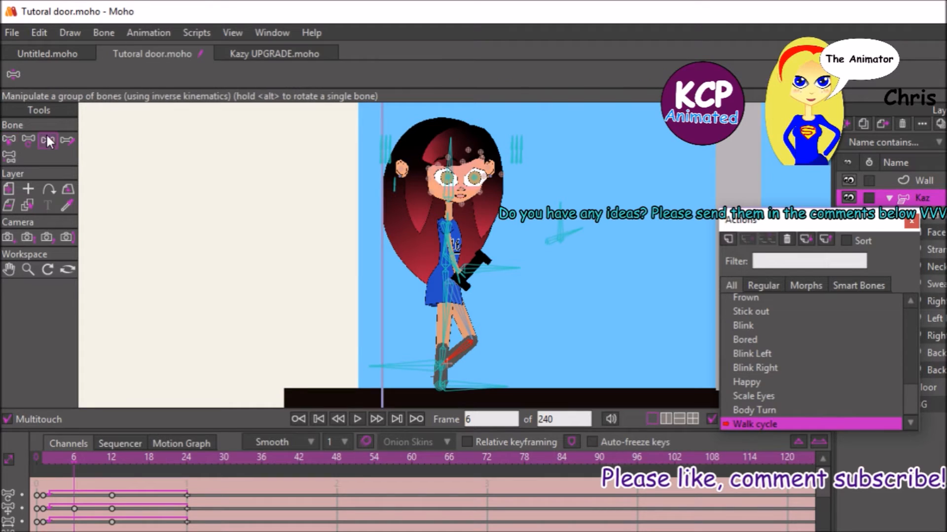
left_click(494, 296)
left_click_drag(492, 294, 482, 291)
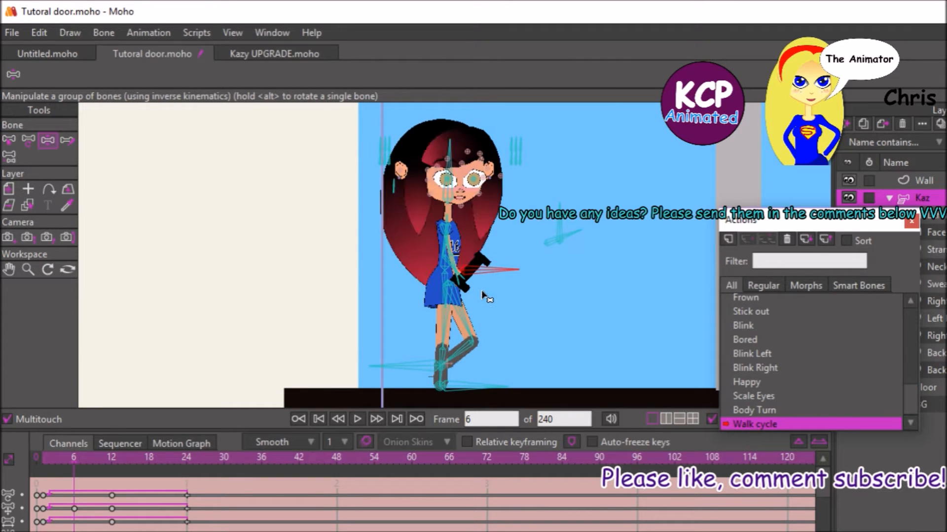
Step: At frame 18, raise Kaz's other foot to about knee height behind the standing leg
key("space")
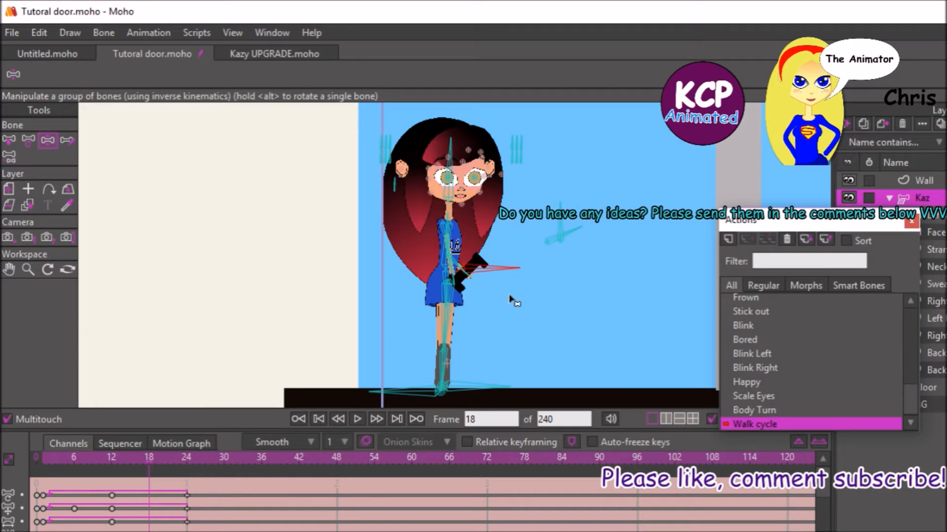
left_click(465, 396)
left_click_drag(462, 392, 429, 345)
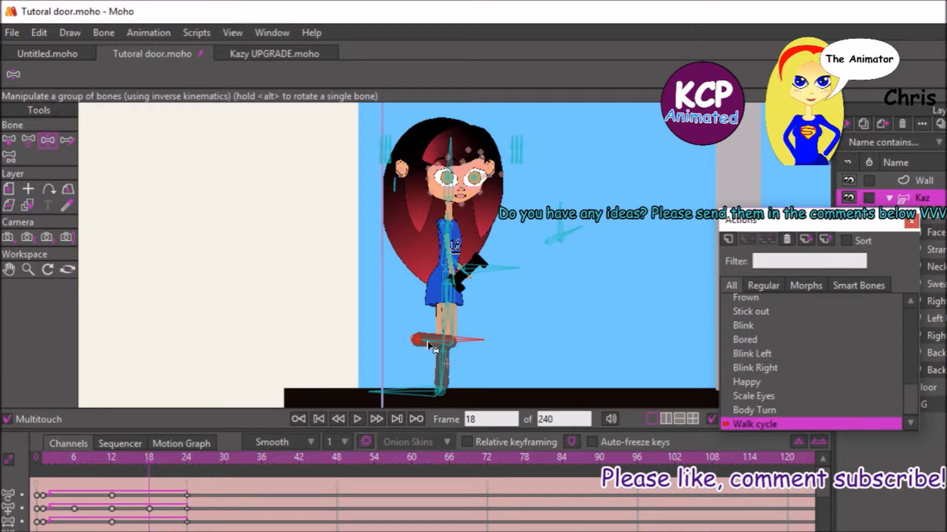
Step: Play back the walk cycle repeatedly to examine both leg lifts and the knee bend around frame 17
key("space")
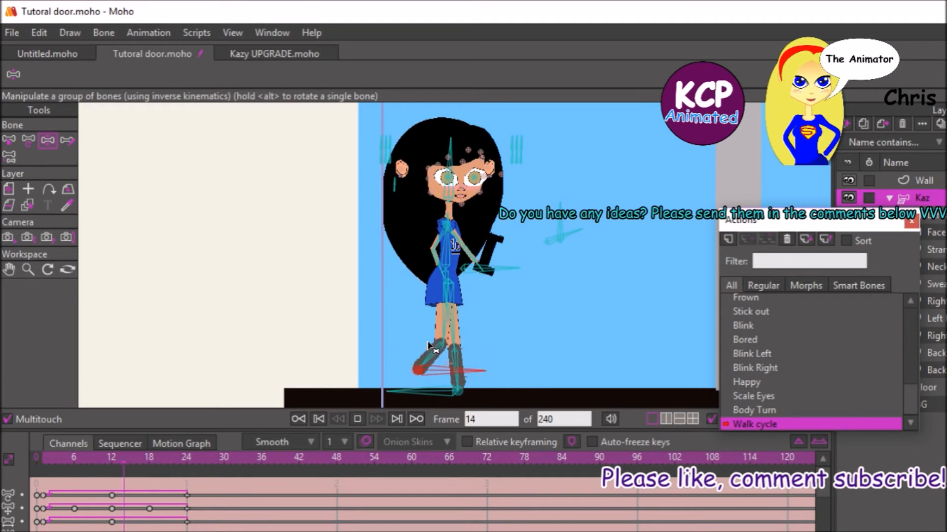
key("space")
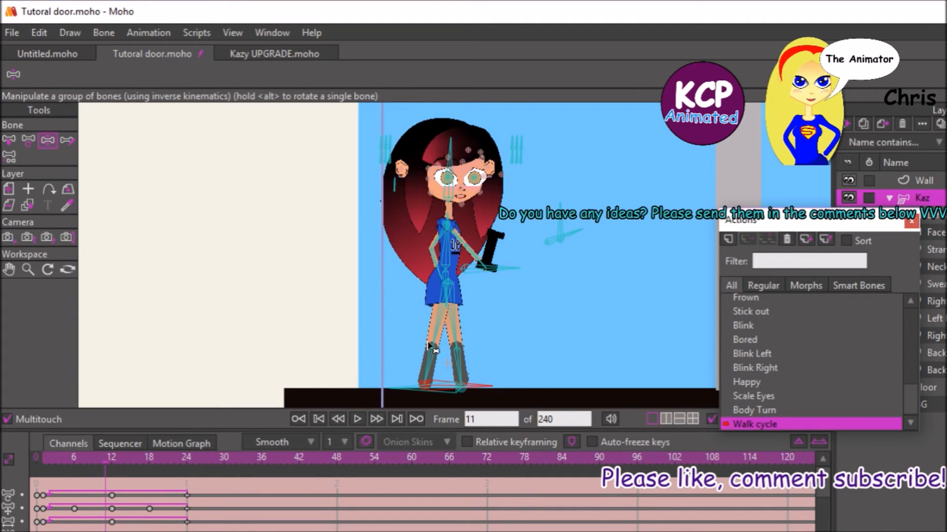
key("space")
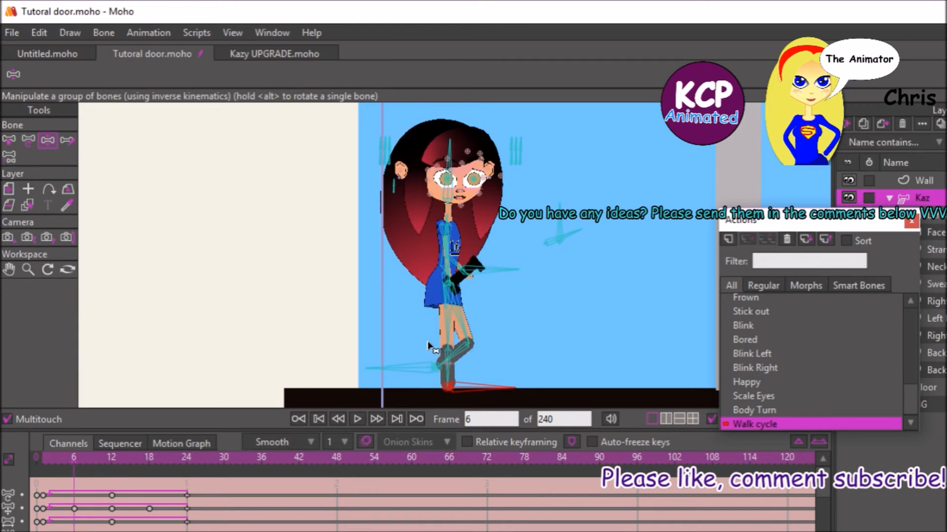
key("shift+ctrl+Left")
key("space")
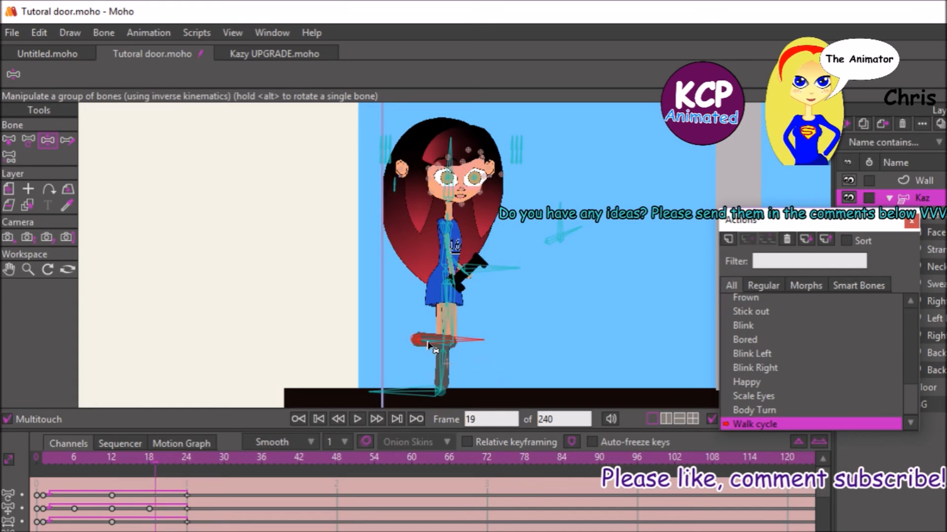
key("space")
key("space")
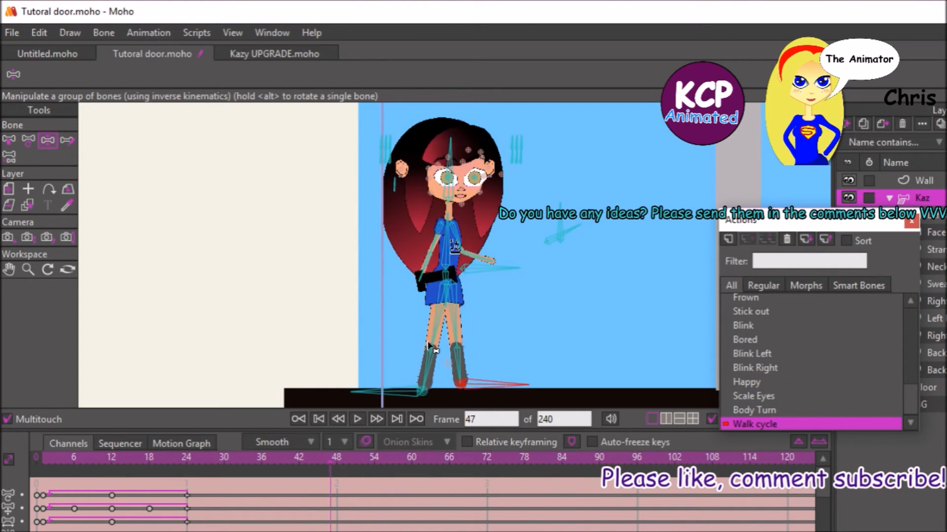
key("space")
key("space")
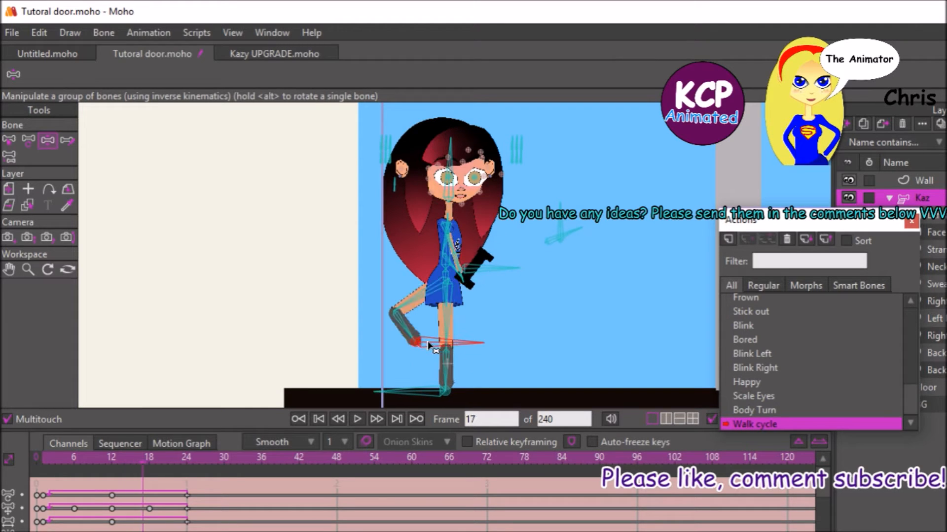
Step: Try to reverse the knee bend of shin bone B13 at frame 17
key("ctrl+Left")
key("ctrl+Right")
left_click(28, 140)
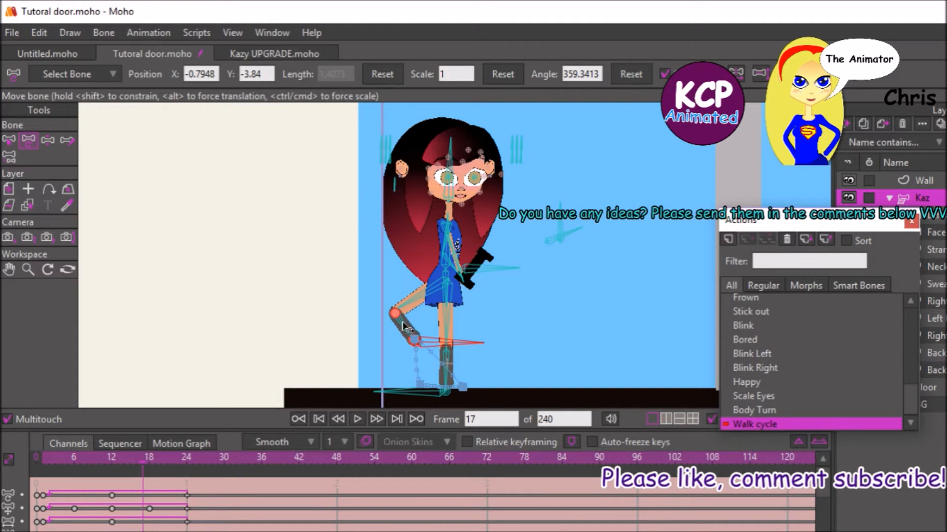
left_click(7, 140)
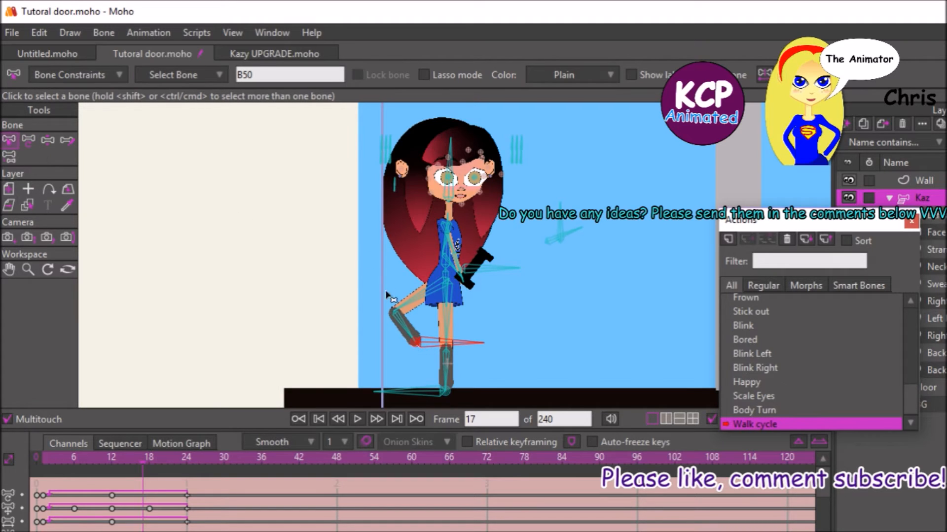
left_click(400, 323)
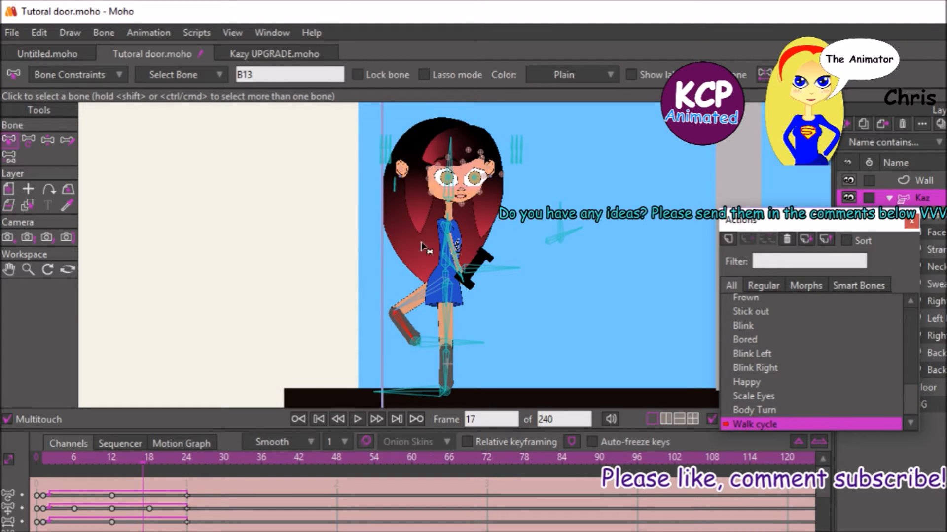
left_click(764, 74)
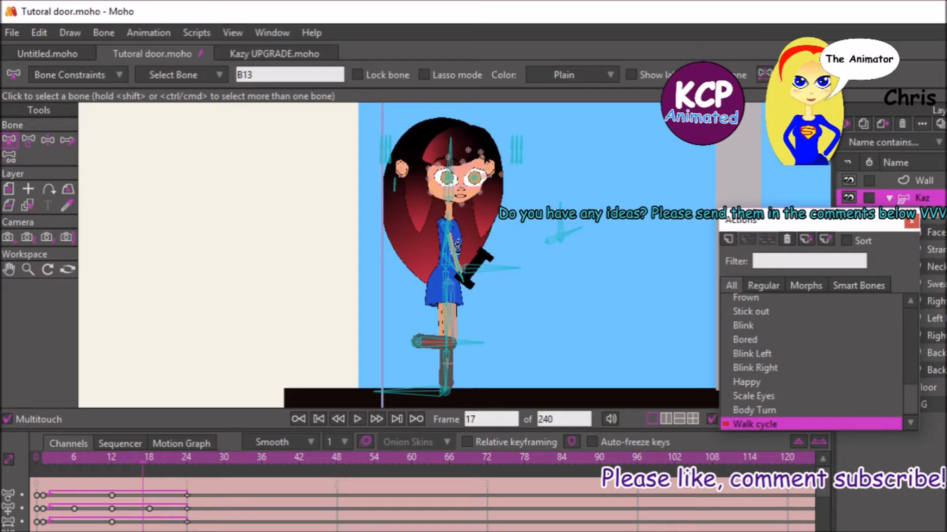
Step: Play back the walk cycle from its start to check how the knees bend
key("space")
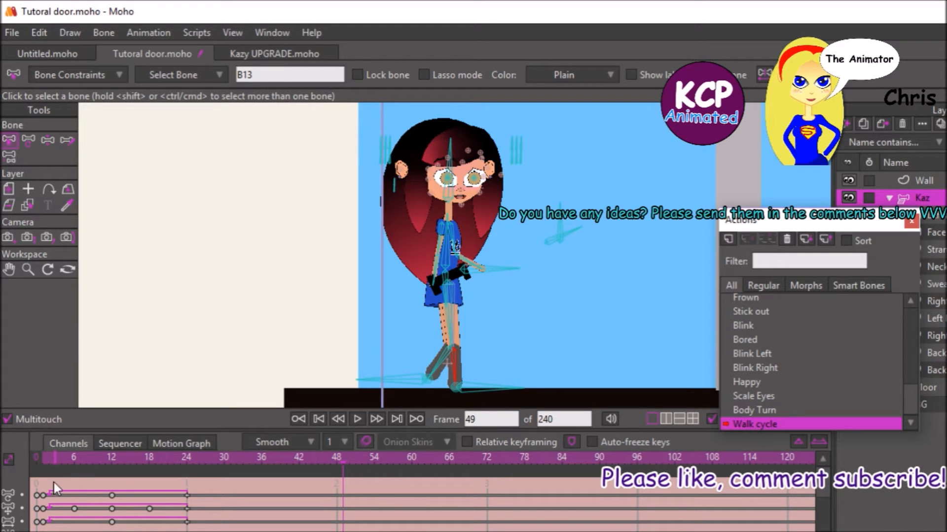
left_click(44, 462)
key("space")
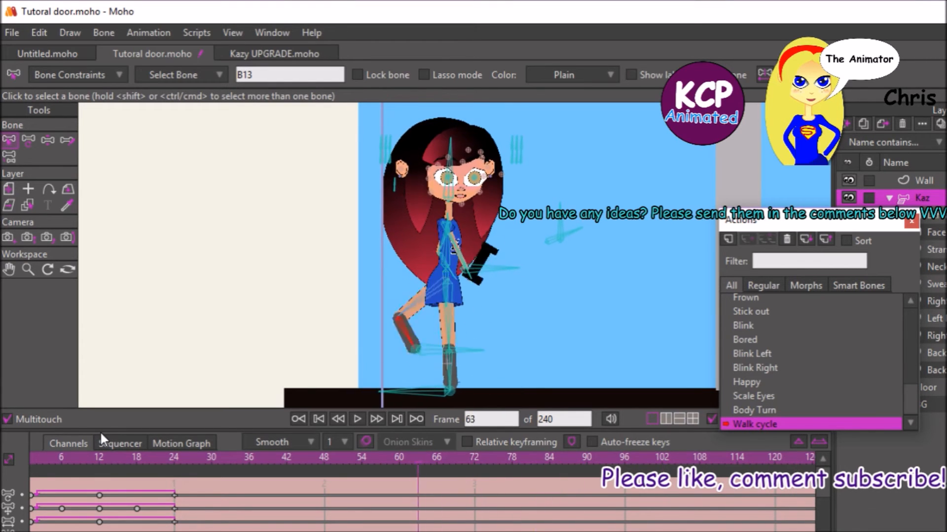
key("space")
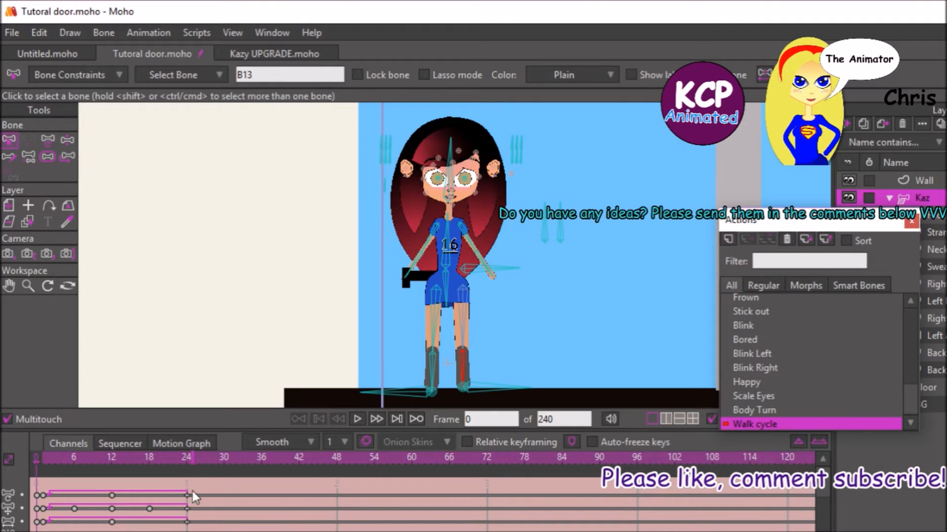
Step: Delete all Walk cycle keyframes after frame 1 and go to frame 1
left_click_drag(198, 487, 67, 530)
key("Delete")
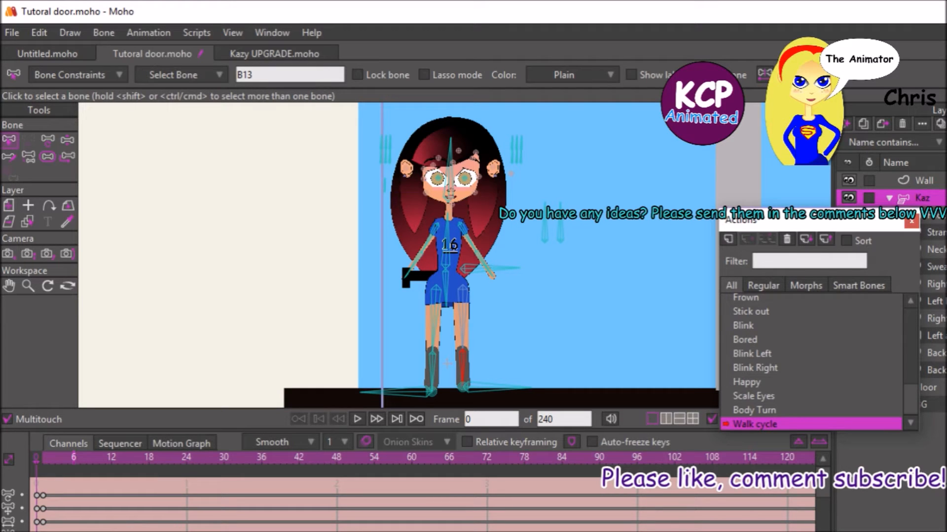
key("ctrl+Right")
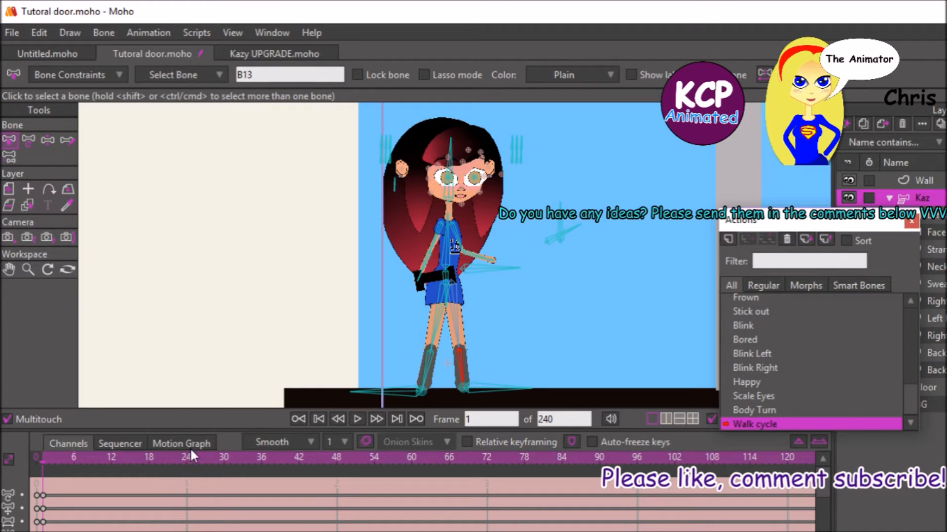
Step: Repose Kaz's legs at frame 1, with the front leg straight under the body and the rear foot stretched back on the floor
left_click(48, 141)
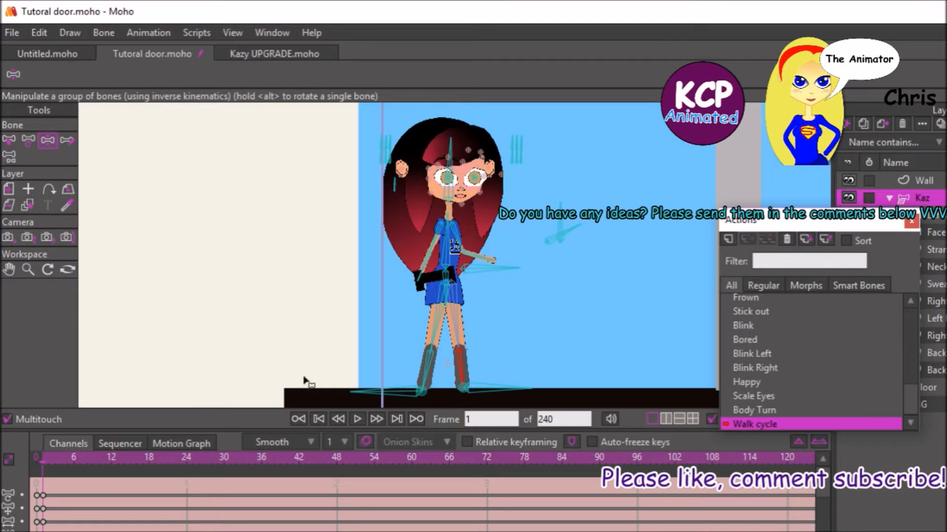
left_click_drag(409, 396, 412, 361)
left_click(466, 390)
left_click_drag(475, 393, 450, 385)
left_click(10, 139)
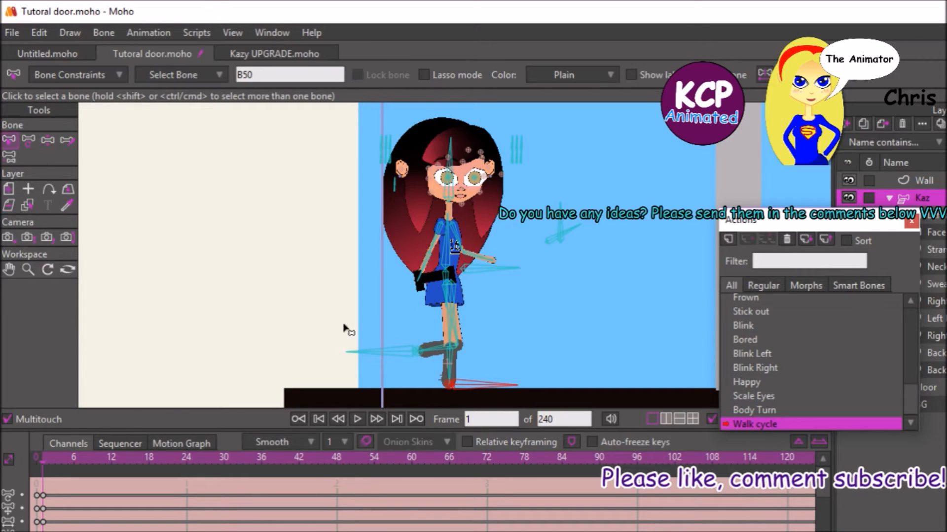
left_click(449, 363)
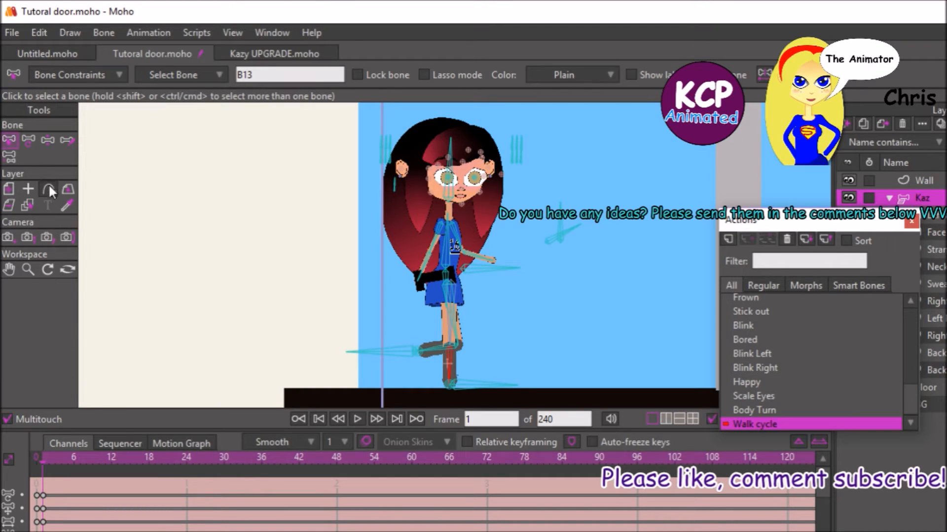
left_click(47, 141)
left_click_drag(461, 390, 371, 384)
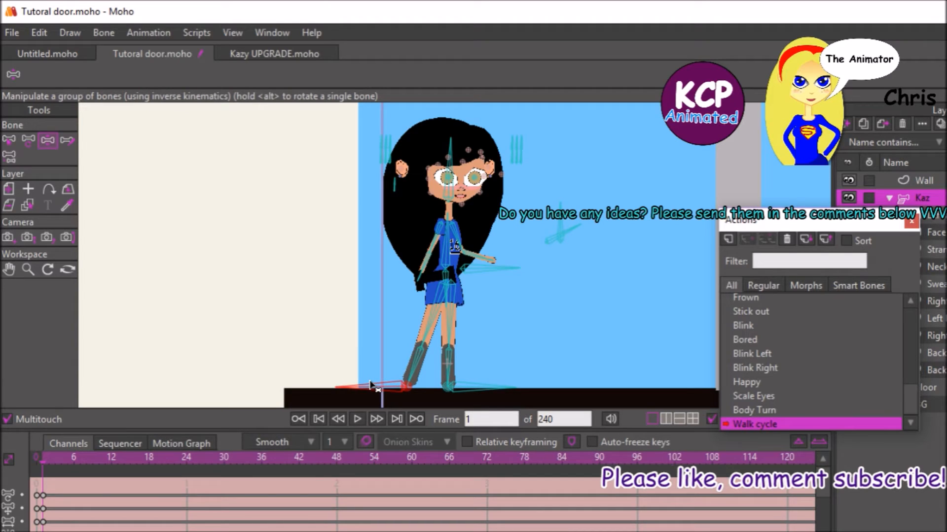
Step: Paste the starting pose keyframes at frame 24 of the Walk cycle action
left_click(191, 464)
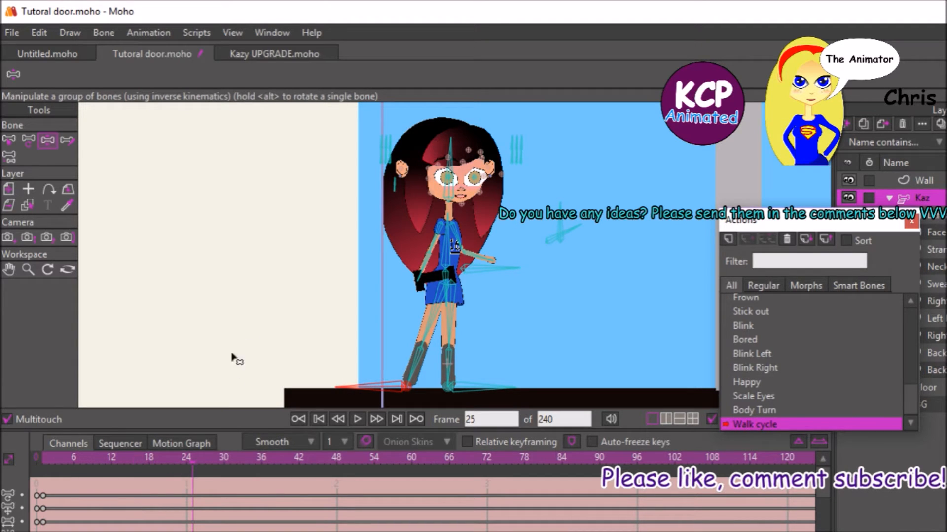
left_click(186, 449)
key("ctrl+v")
left_click_drag(195, 522, 195, 521)
Step: Set the frame 24 keyframes to Cycle interpolation with an Absolute return frame of 2
right_click(185, 491)
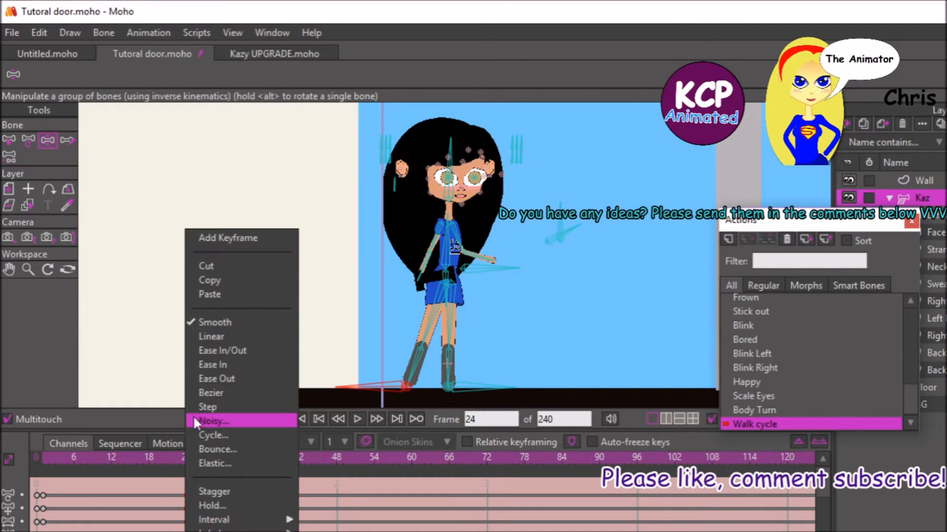
left_click(205, 434)
type("2")
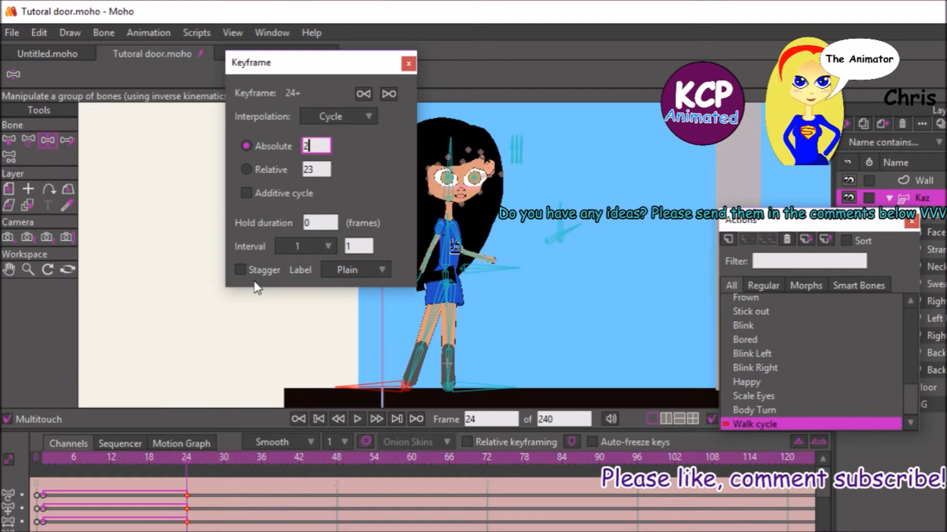
key("Return")
left_click(408, 64)
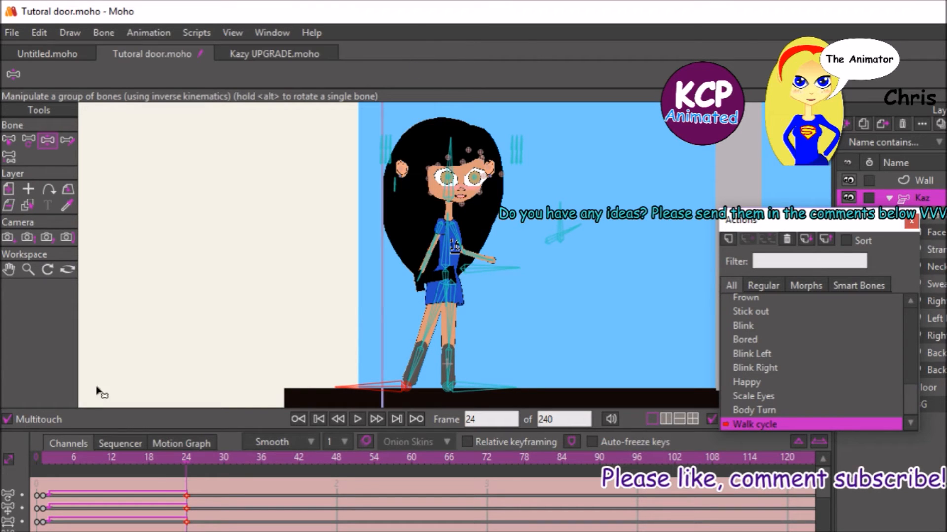
Step: Turn on Auto-freeze keys and freeze Kaz's pose at frame 12
left_click(113, 460)
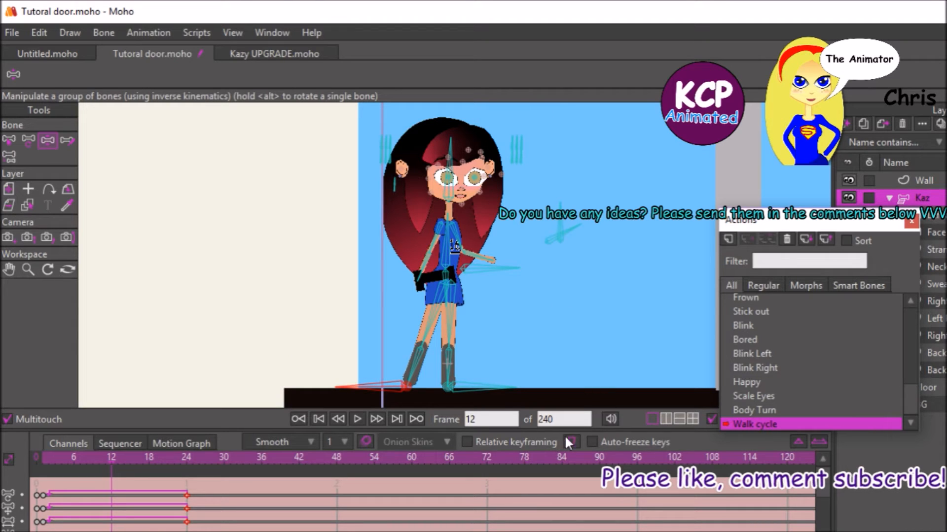
left_click(593, 441)
key("ctrl+f")
Step: Step through the action from frame 1 to frame 12 to examine the pose between the keyframes
left_click(188, 463)
scroll(819, 495, "down", 4)
scroll(819, 498, "down", 4)
scroll(815, 495, "down", 5)
scroll(811, 508, "down", 4)
scroll(811, 508, "down", 3)
key("ctrl+Left")
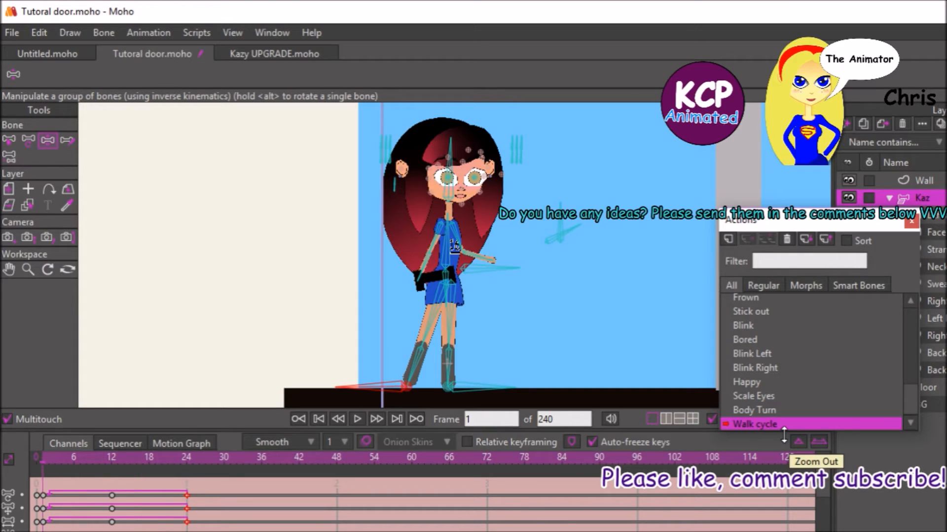
key("ctrl+Right")
key("ctrl+Right")
key("ctrl+Right")
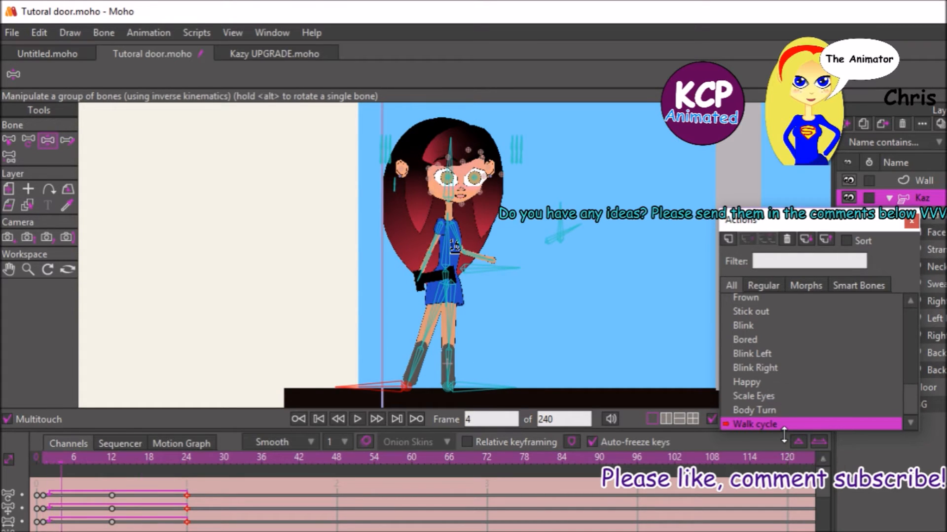
key("ctrl+Right")
key("ctrl+Right")
key("ctrl+Right")
key("ctrl+Right")
key("ctrl+Right")
key("ctrl+Right")
key("ctrl+Right")
key("ctrl+Right")
Step: With onion skins on, swap the positions of Kaz's feet and arms at frame 12 for the opposite stride
left_click(365, 443)
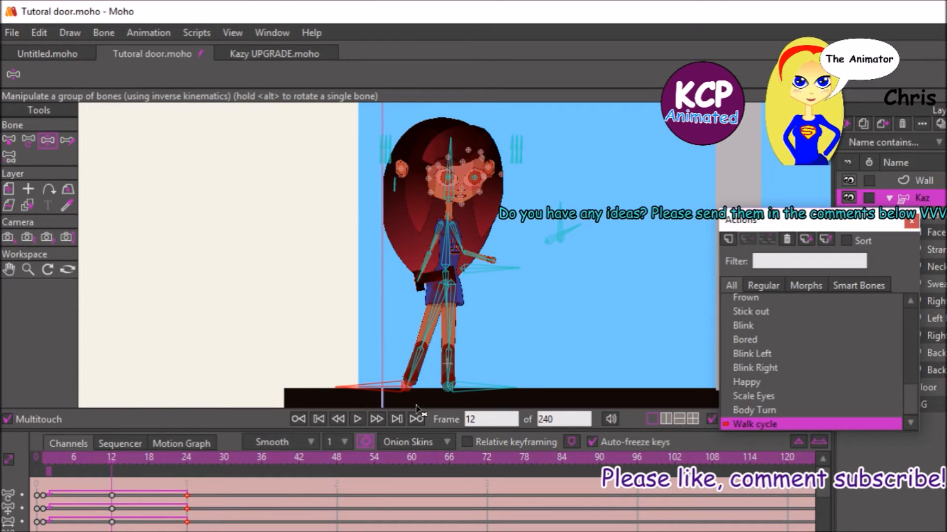
mouse_move(395, 392)
left_mouse_down()
mouse_move(469, 393)
mouse_move(427, 395)
left_mouse_up()
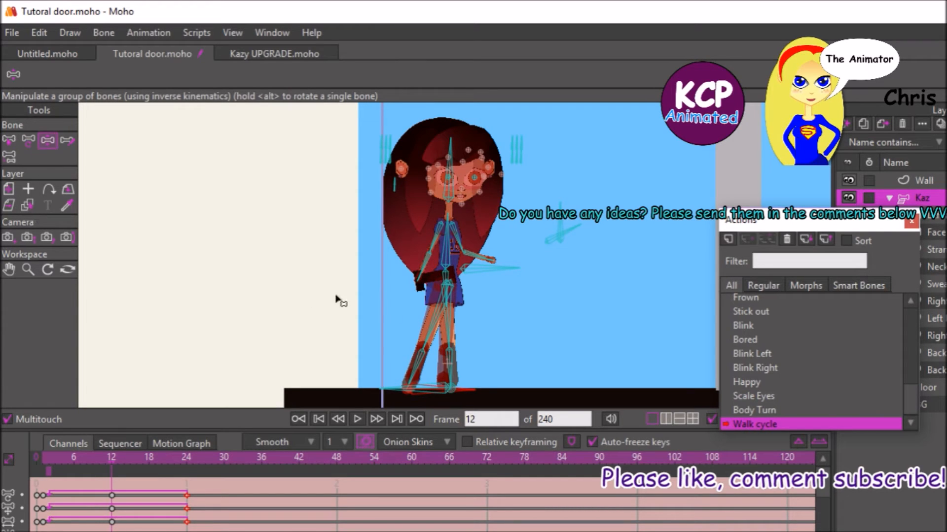
left_click_drag(485, 260, 430, 304)
left_click_drag(420, 270, 474, 265)
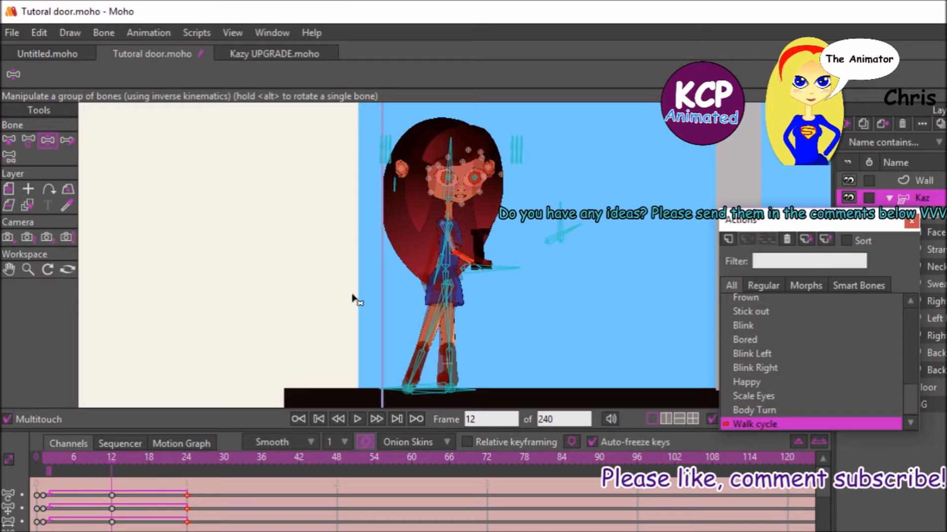
Step: Play back and scrub the walk cycle between frames 6 and 10 to check the leg crossing, and turn off onion skins
key("space")
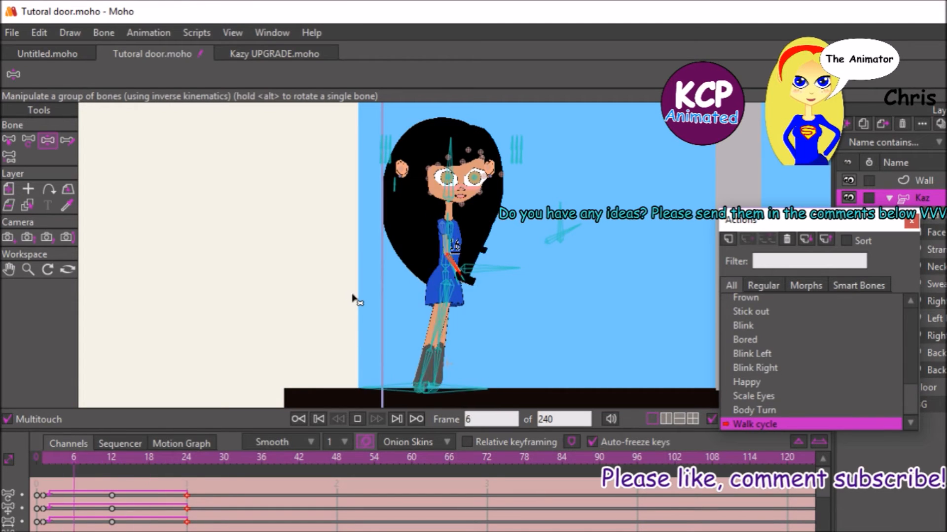
key("space")
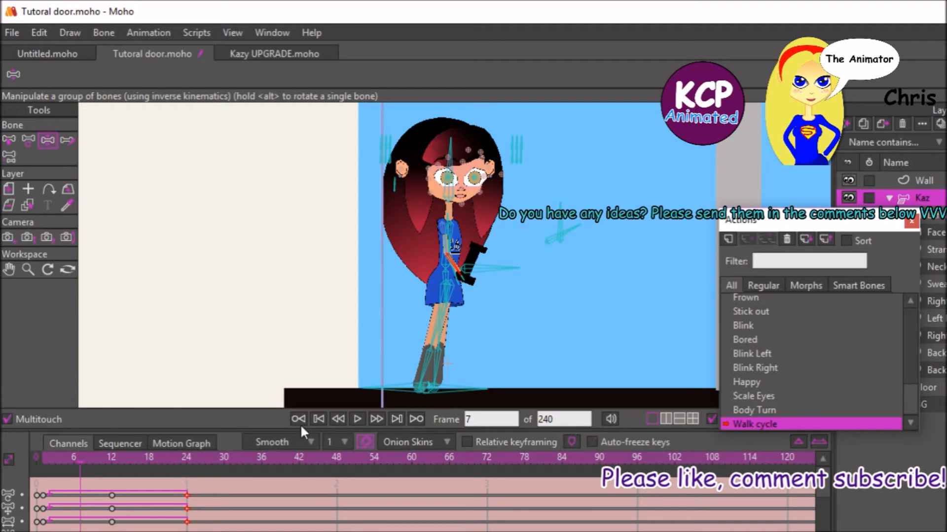
left_click(75, 457)
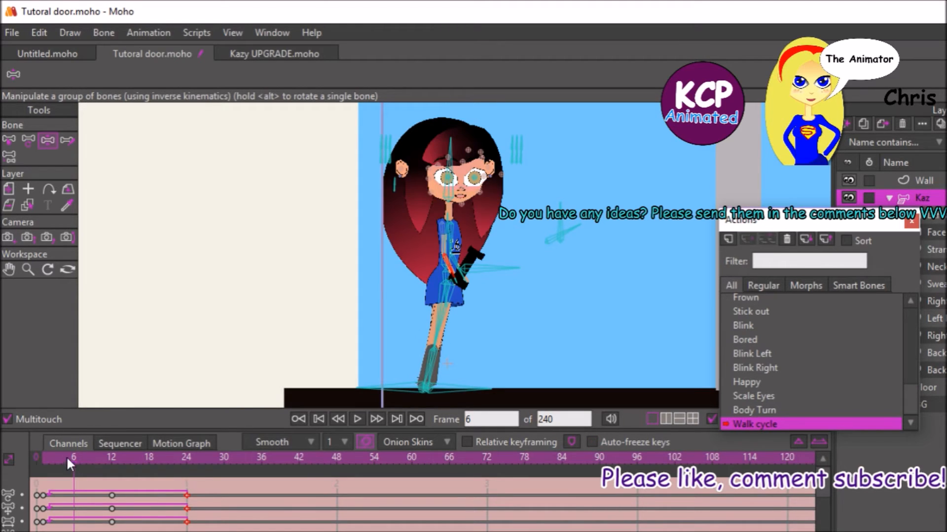
left_click_drag(84, 457, 100, 463)
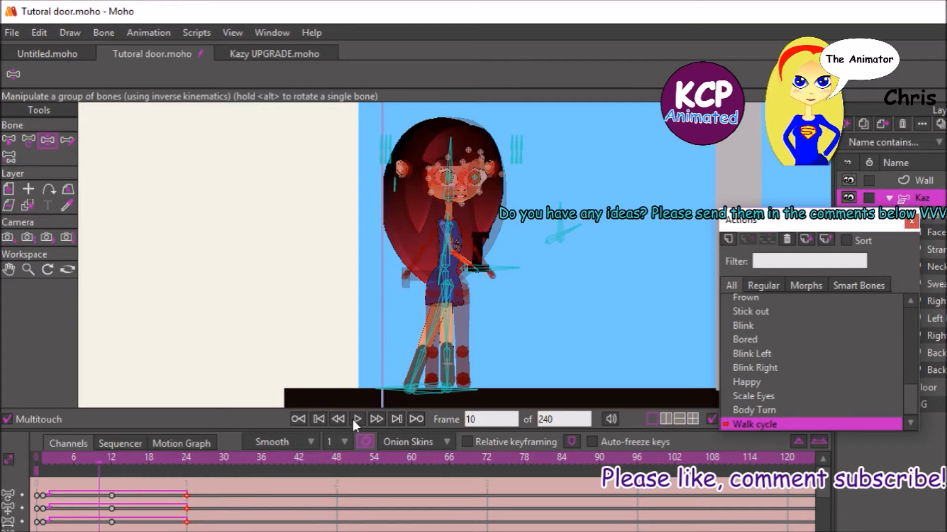
left_click(365, 441)
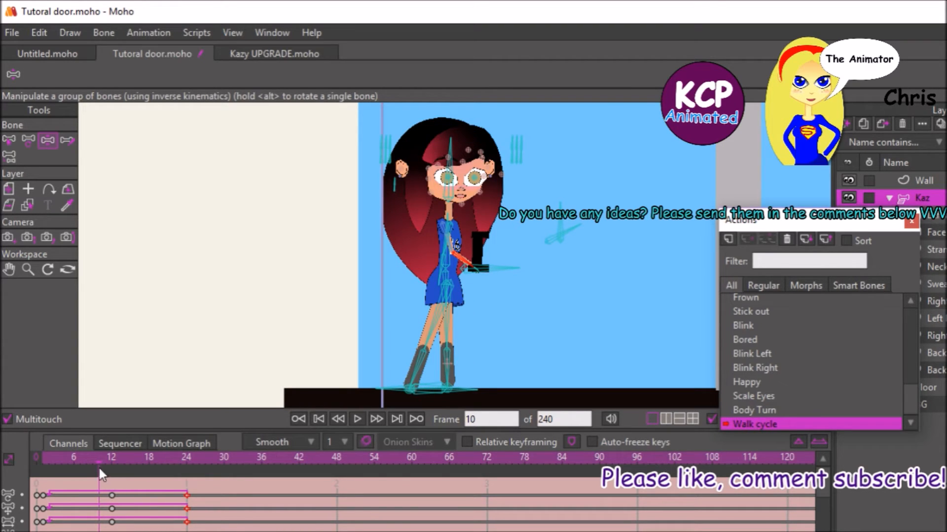
Step: Try to raise Kaz's foot at frame 6 using foot bone B50 with Manipulate Bones
left_click_drag(98, 452, 72, 484)
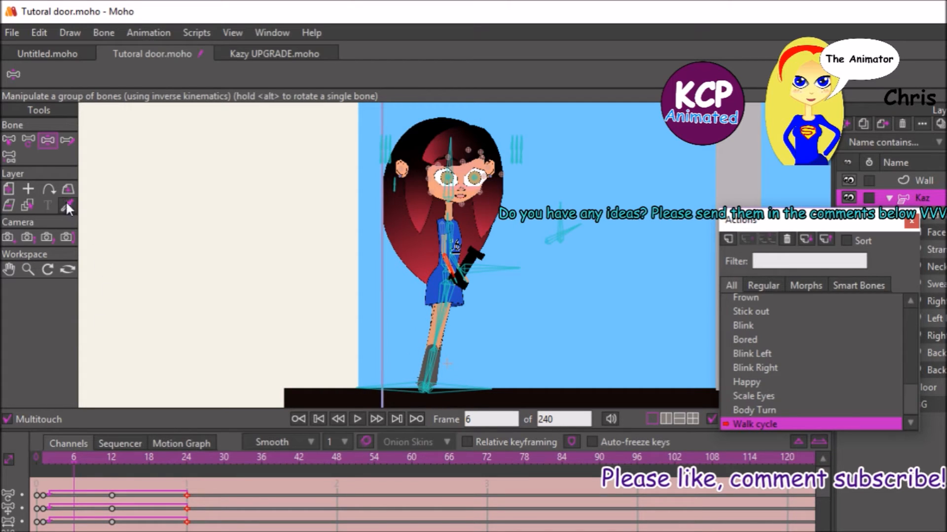
left_click(8, 140)
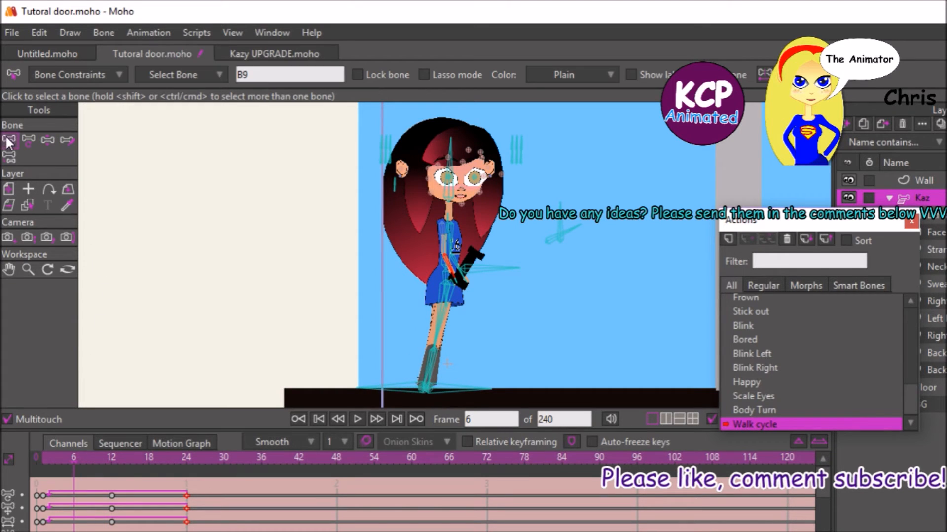
left_click(456, 384)
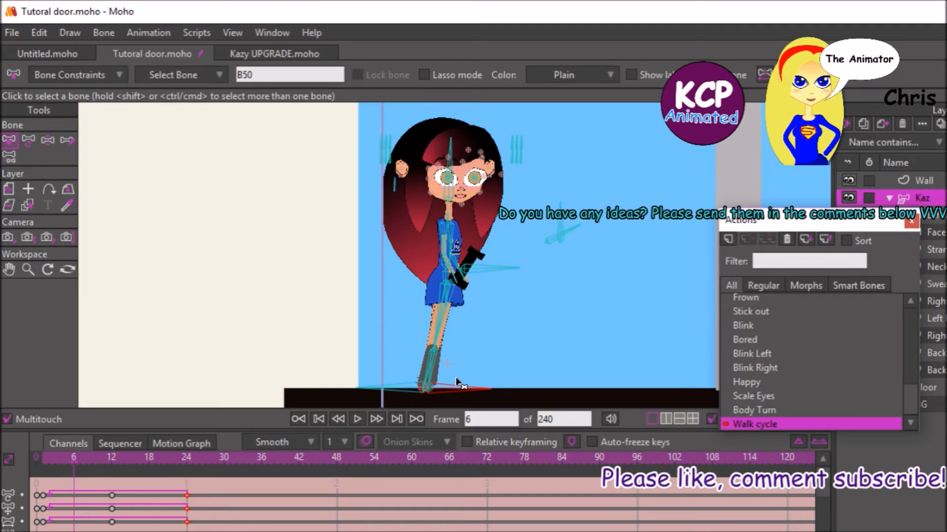
left_click(48, 140)
left_click_drag(454, 397, 441, 348)
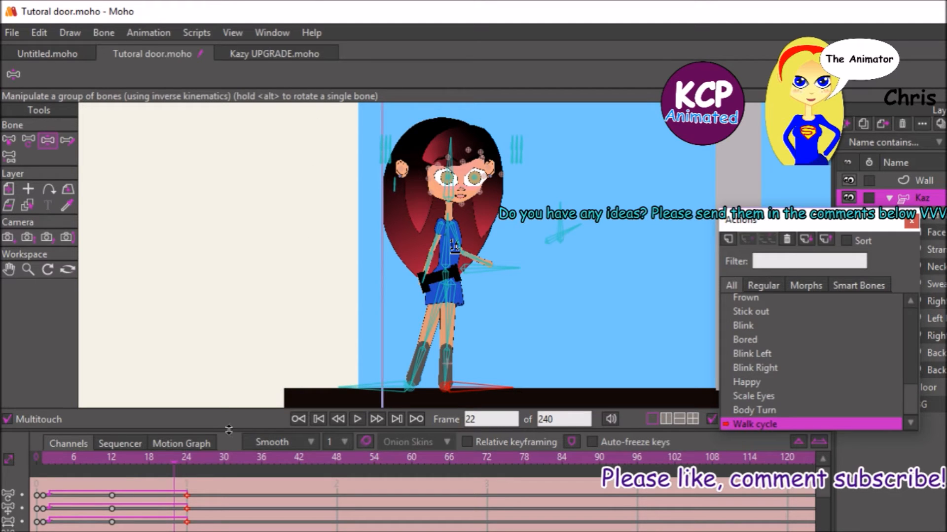
Step: Raise Kaz's foot to knee height behind her at frame 6 using foot bone B51, and play back the action briefly
left_click(111, 460)
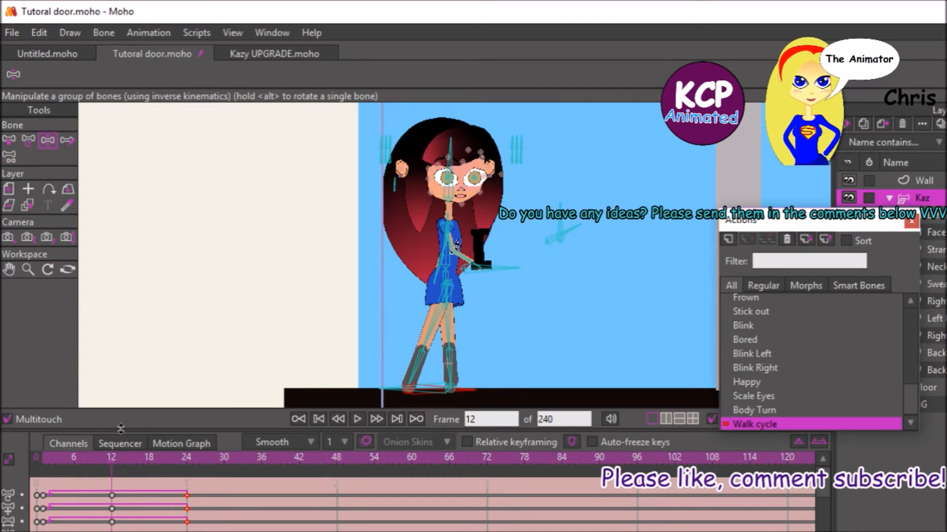
left_click(9, 140)
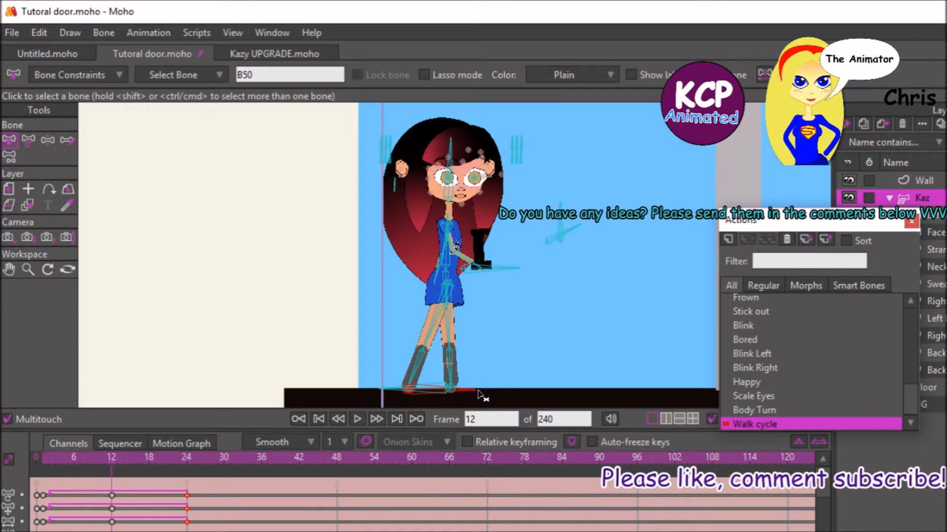
left_click(443, 392)
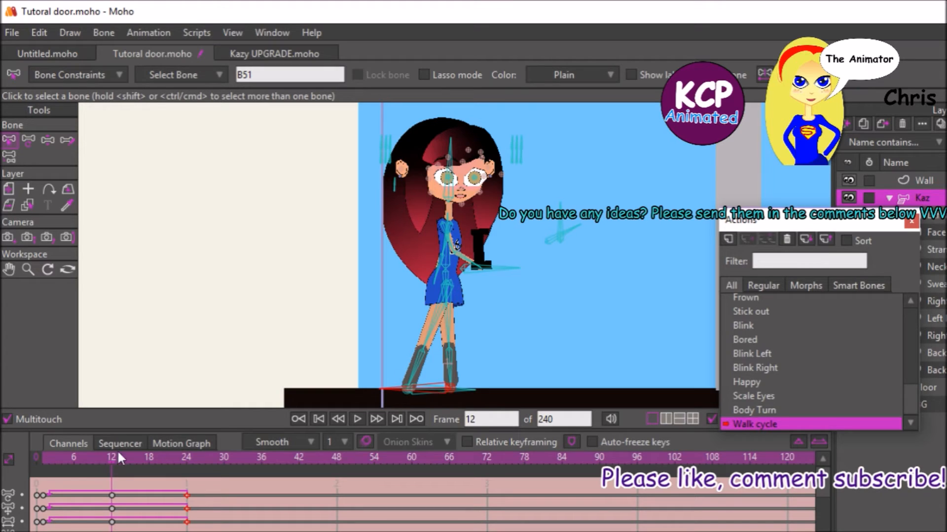
left_click(74, 459)
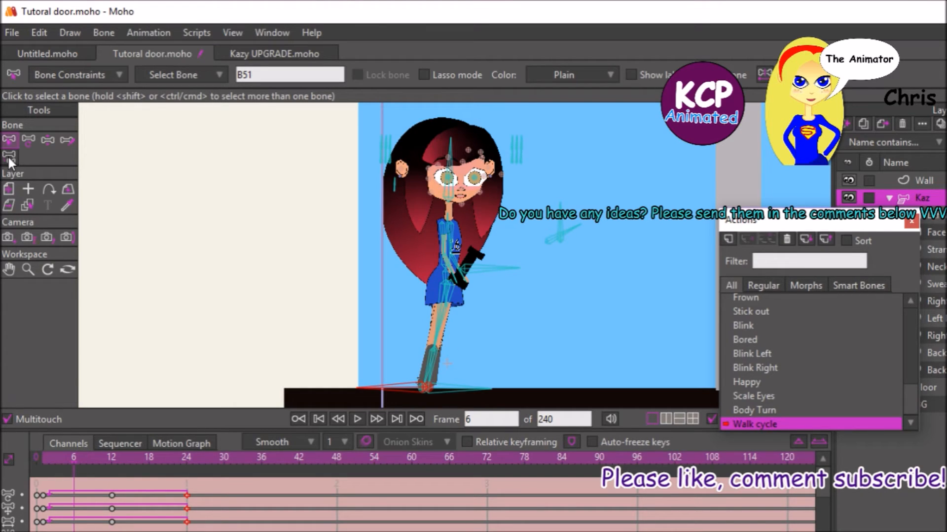
left_click(48, 140)
left_click_drag(393, 390, 381, 348)
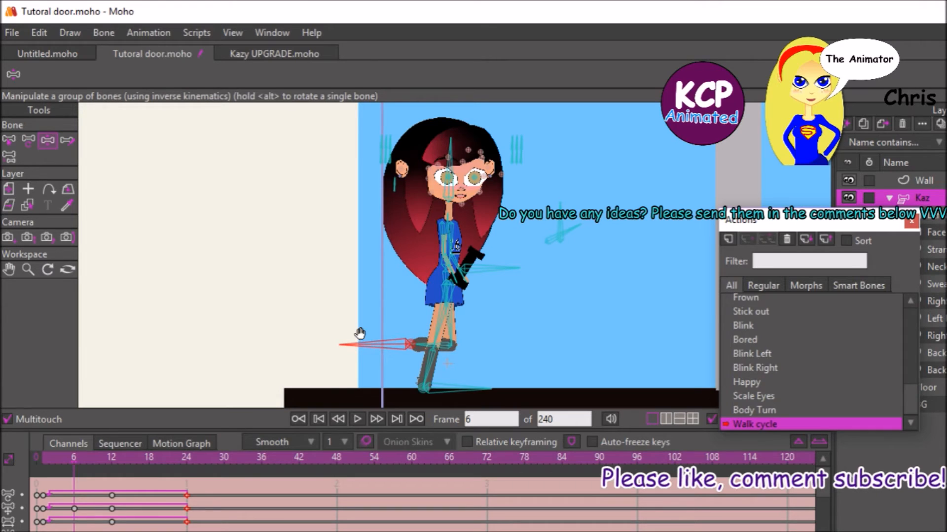
key("space")
key("space")
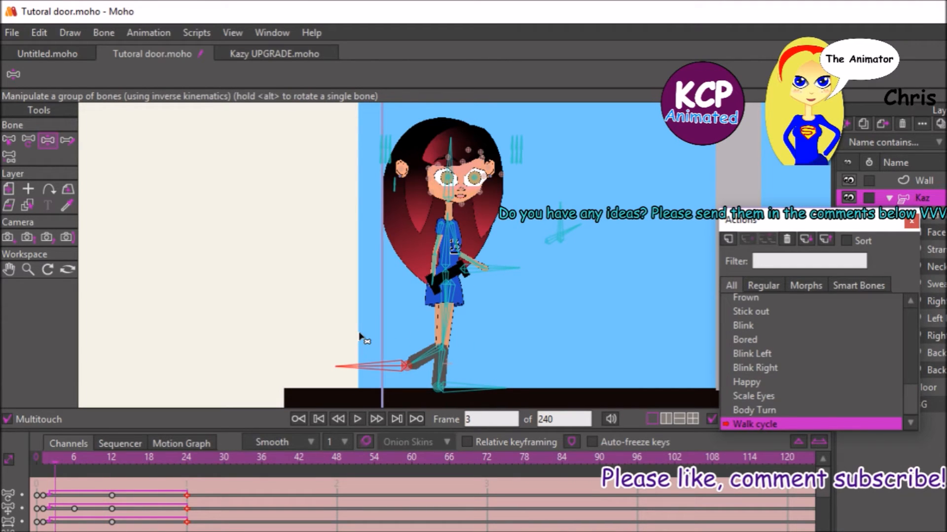
Step: Raise Kaz's opposite foot behind her to knee height at frame 18, and play back the action to check the lift
left_click(156, 462)
left_click(147, 462)
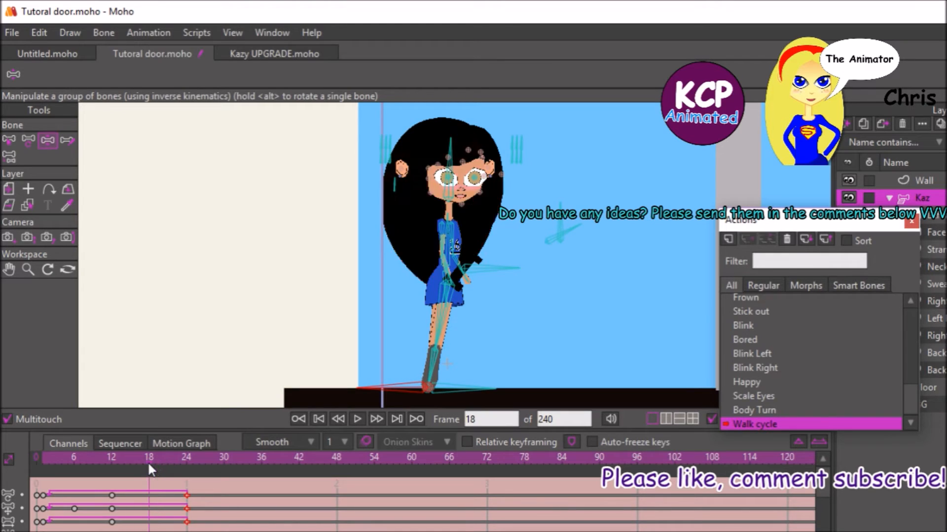
left_click(457, 382)
left_click_drag(459, 384, 432, 345)
key("space")
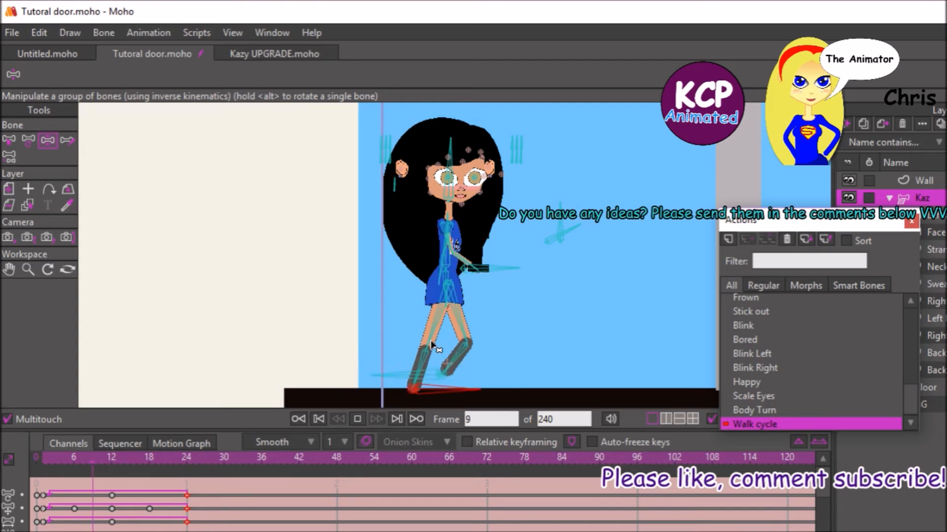
key("space")
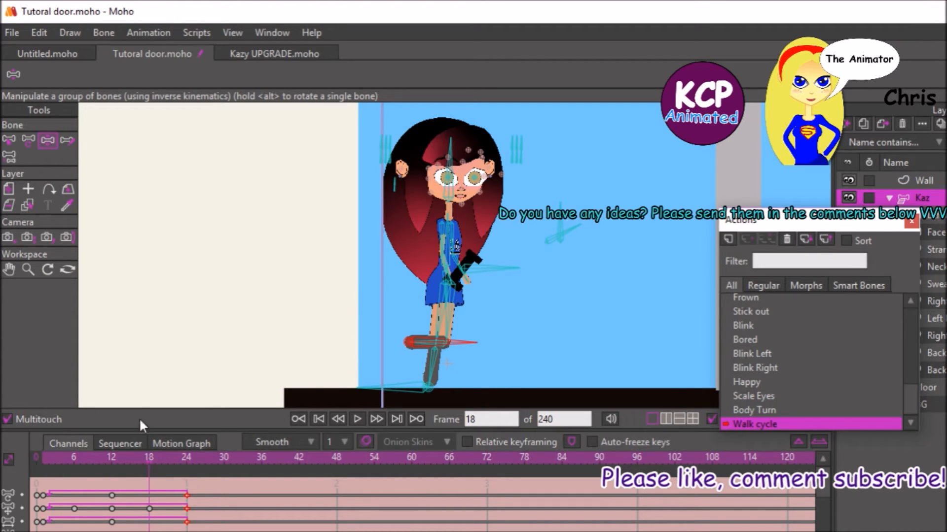
Step: Lower Kaz's body slightly at frames 18 and 6 with the waist control bone, and play back the cycle
left_click(502, 275)
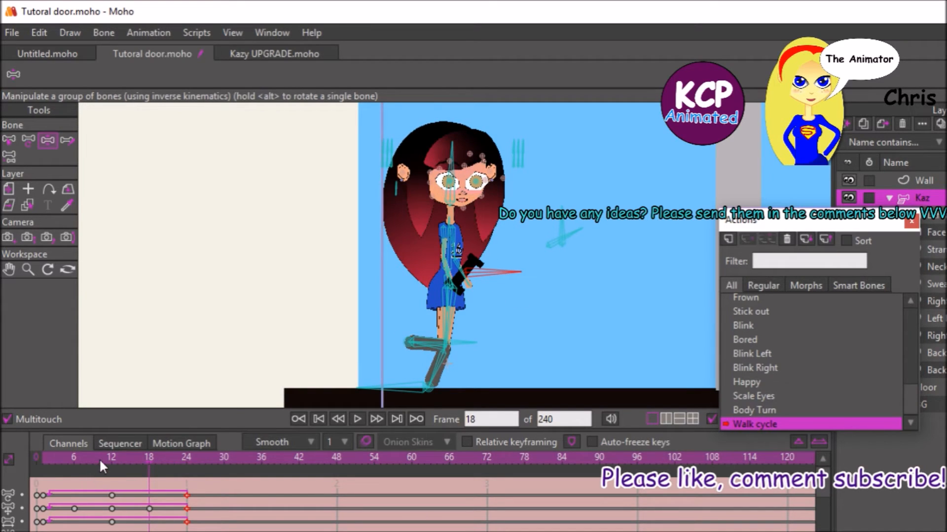
left_click_drag(112, 459, 75, 463)
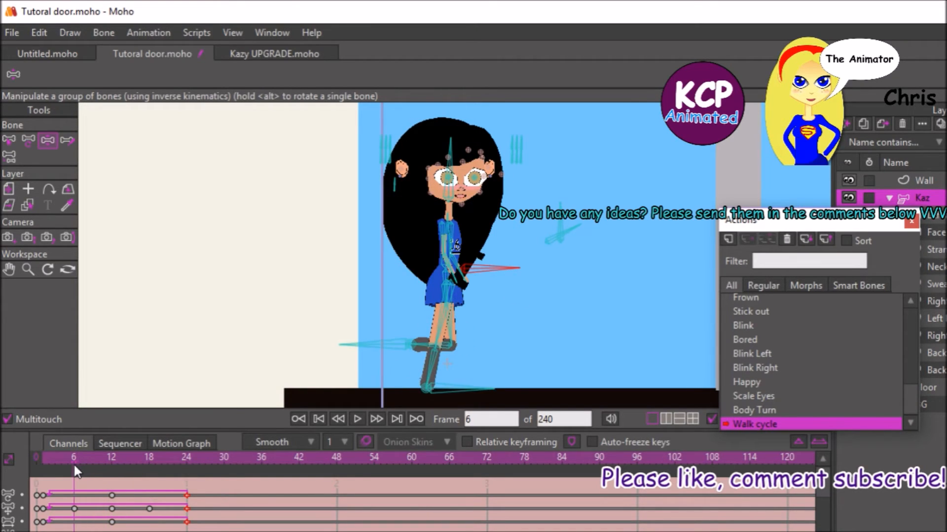
left_click_drag(503, 275, 502, 280)
key("space")
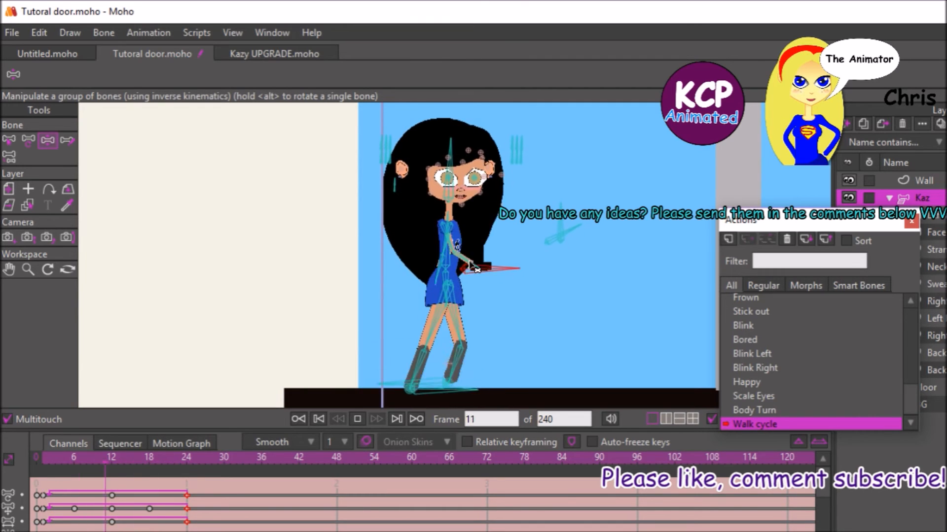
key("space")
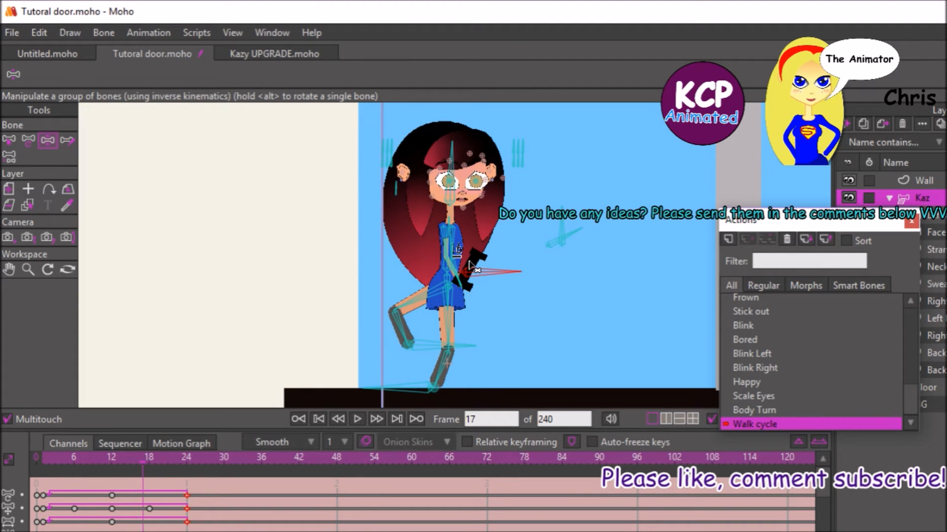
Step: Adjust the lifted foot at frame 17 and correct the backward knee by flipping the bend of shin bone B13
left_click(112, 456)
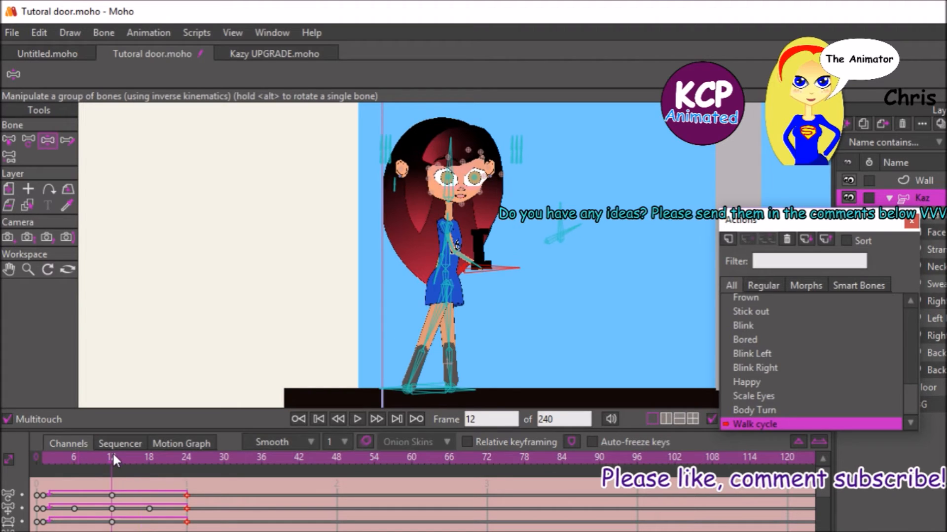
left_click_drag(108, 457, 143, 453)
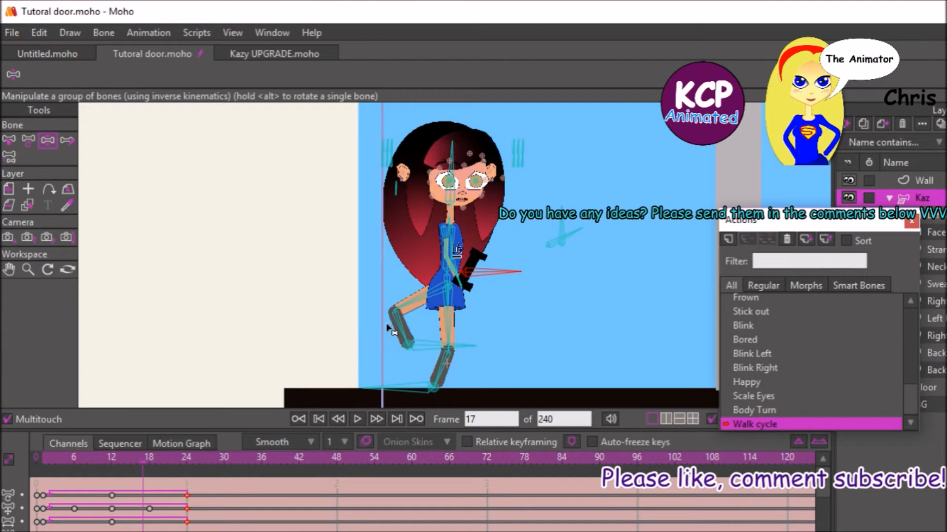
left_click_drag(389, 329, 374, 332)
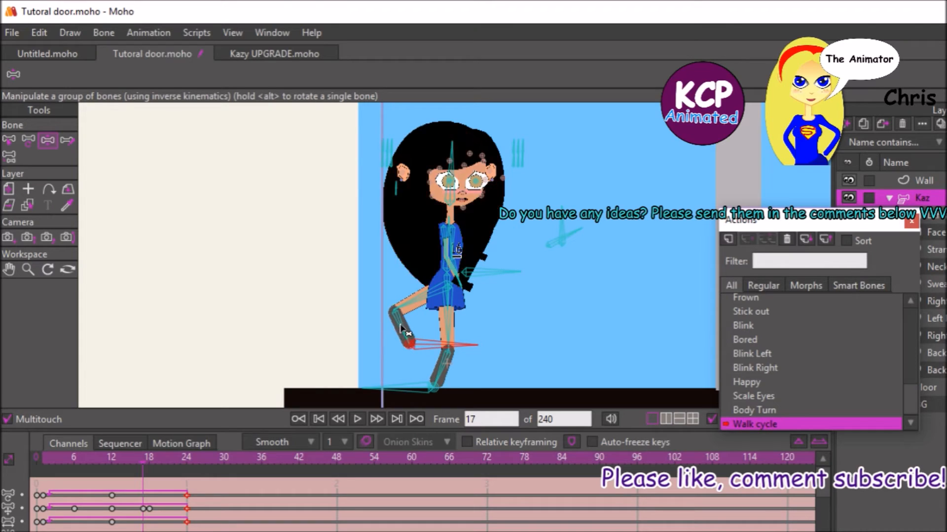
left_click(8, 140)
left_click(400, 325)
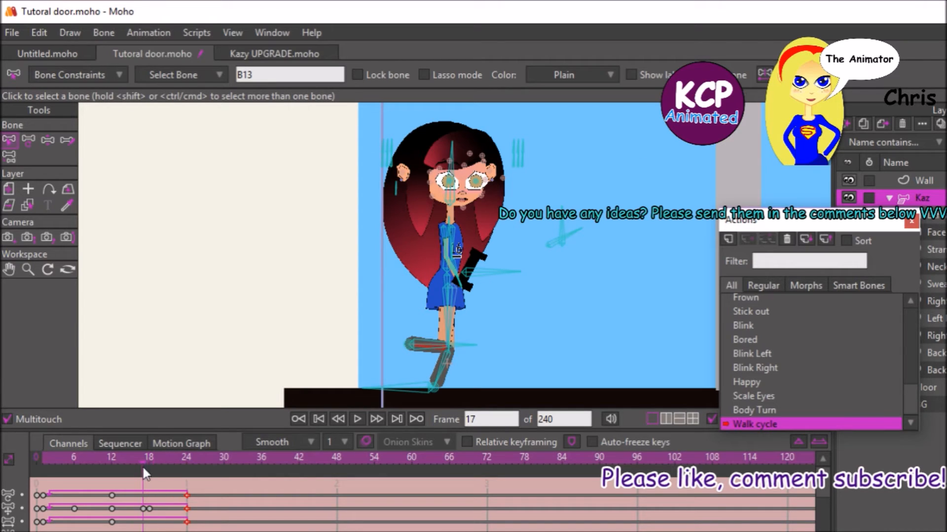
Step: Step back and forth between frames 15 and 18 to examine the knee bend of the lifted leg
key("ctrl+Left")
key("ctrl+Left")
key("ctrl+Left")
key("ctrl+Left")
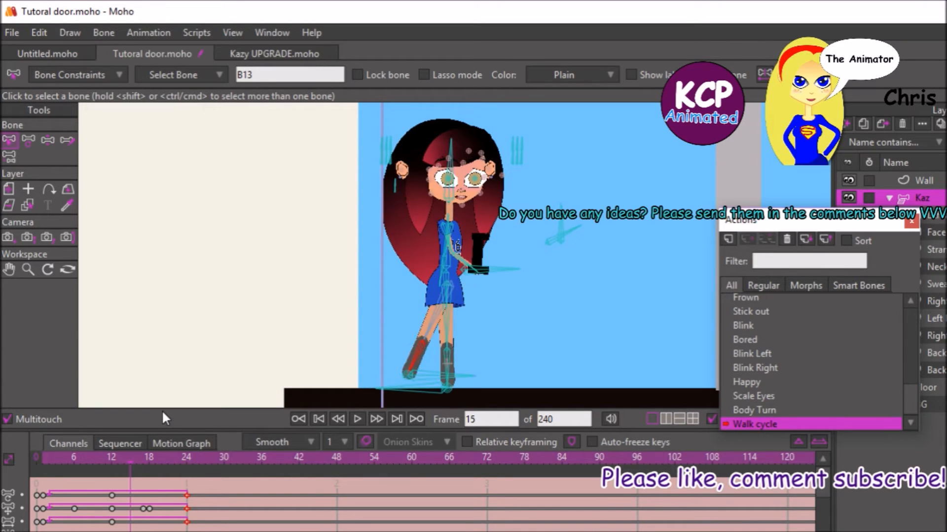
key("ctrl+Right")
key("ctrl+Left")
key("ctrl+Right")
key("ctrl+Left")
key("ctrl+Right")
key("ctrl+Right")
key("ctrl+Right")
key("ctrl+Right")
key("ctrl+Right")
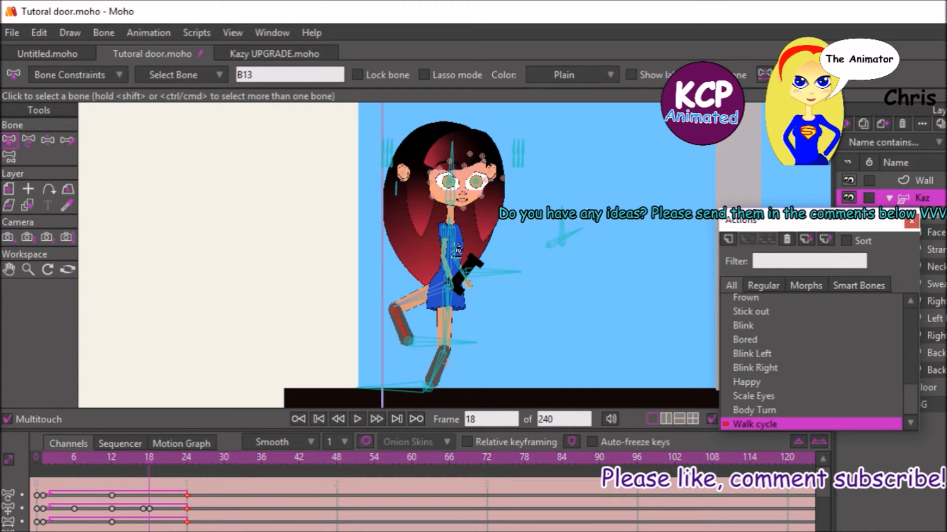
Step: Flip the knee bend of shin bone B13 at frames 18, 19 and 20
left_click(764, 75)
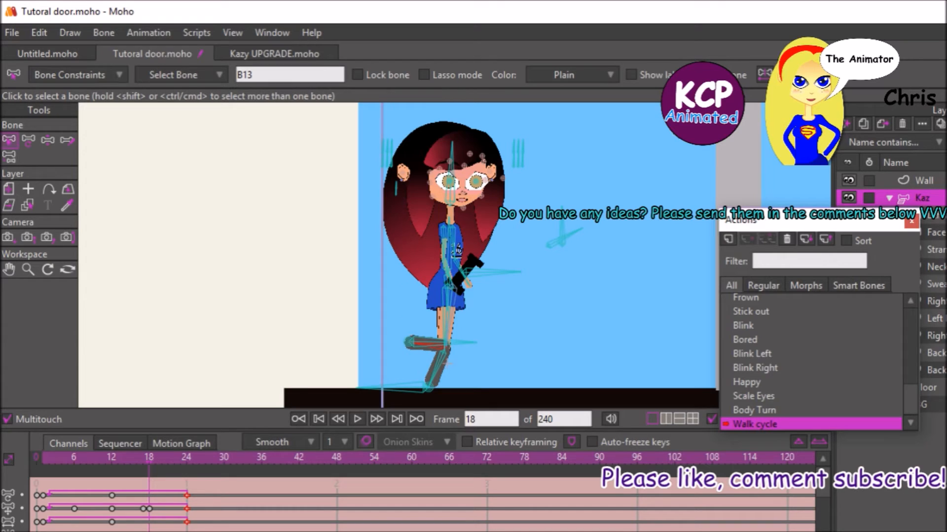
key("ctrl+Right")
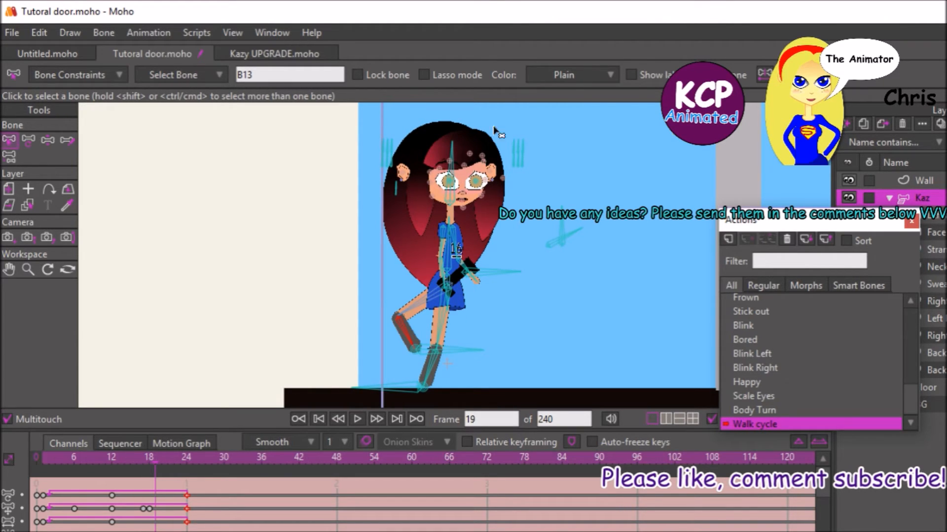
left_click(765, 75)
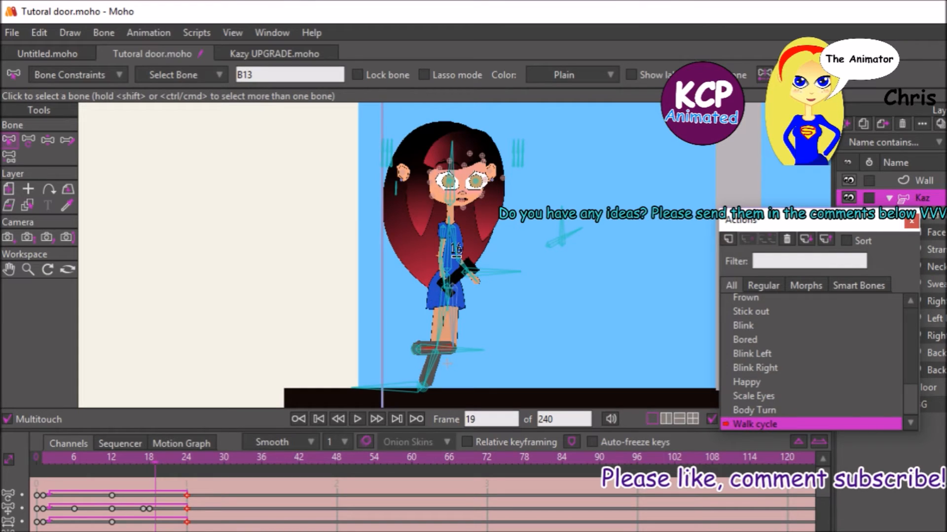
key("ctrl+Right")
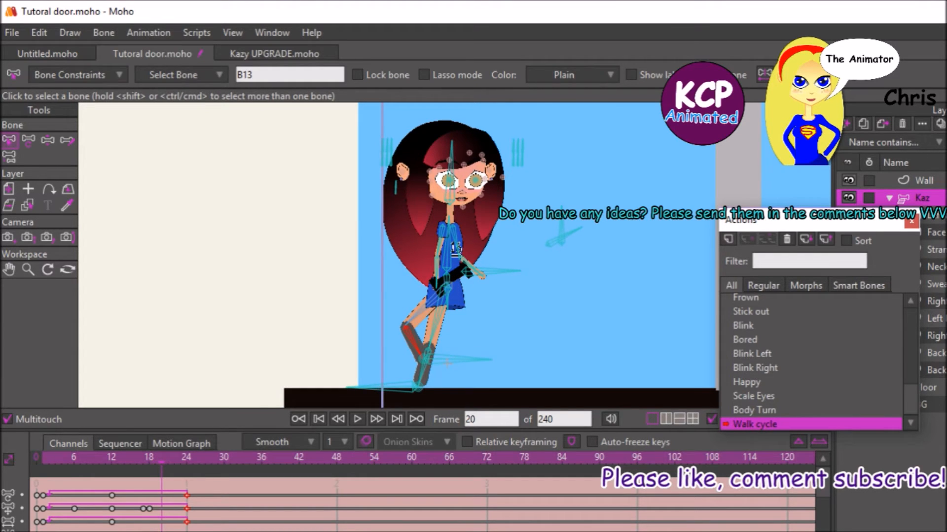
left_click(758, 70)
key("ctrl+Right")
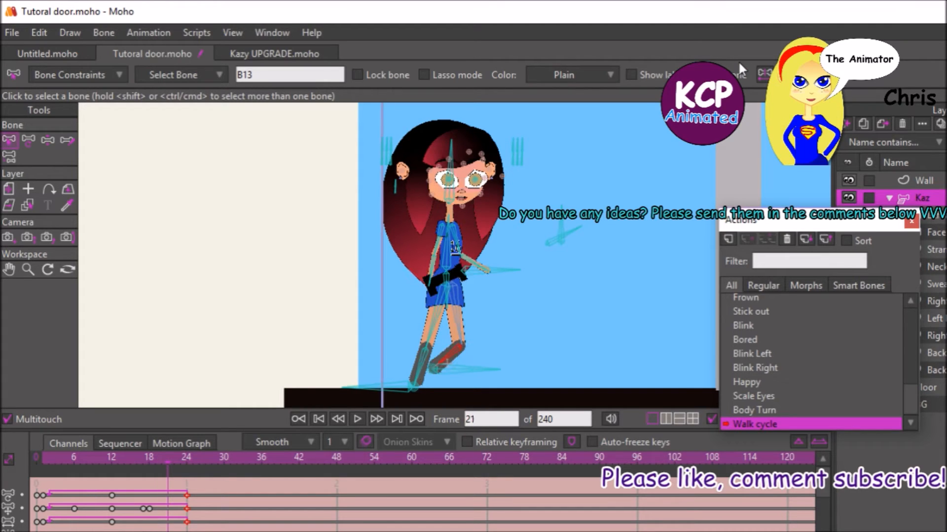
Step: Step through the looping walk cycle frame by frame up to frame 40 to examine the knee bends in both strides
key("ctrl+Right")
key("ctrl+Right")
key("ctrl+Right")
key("ctrl+Right")
key("ctrl+Right")
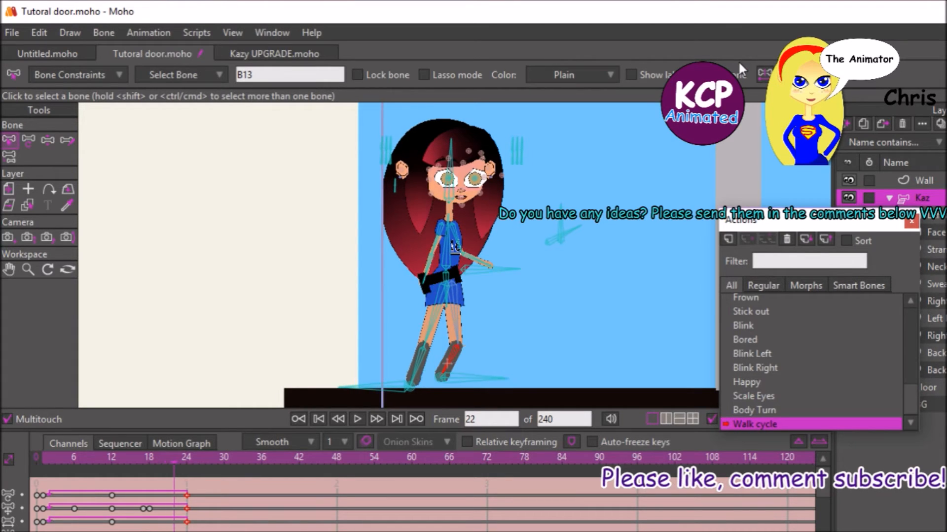
key("ctrl+Right")
key("ctrl+Right")
key("ctrl+Right")
key("ctrl+Right")
key("ctrl+Right")
key("ctrl+Right")
key("ctrl+Right")
key("ctrl+Right")
key("ctrl+Right")
key("ctrl+Right")
key("ctrl+Right")
key("ctrl+Right")
key("ctrl+Right")
key("ctrl+Right")
key("ctrl+Right")
key("ctrl+Right")
key("ctrl+Right")
key("ctrl+Right")
key("ctrl+Right")
key("ctrl+Right")
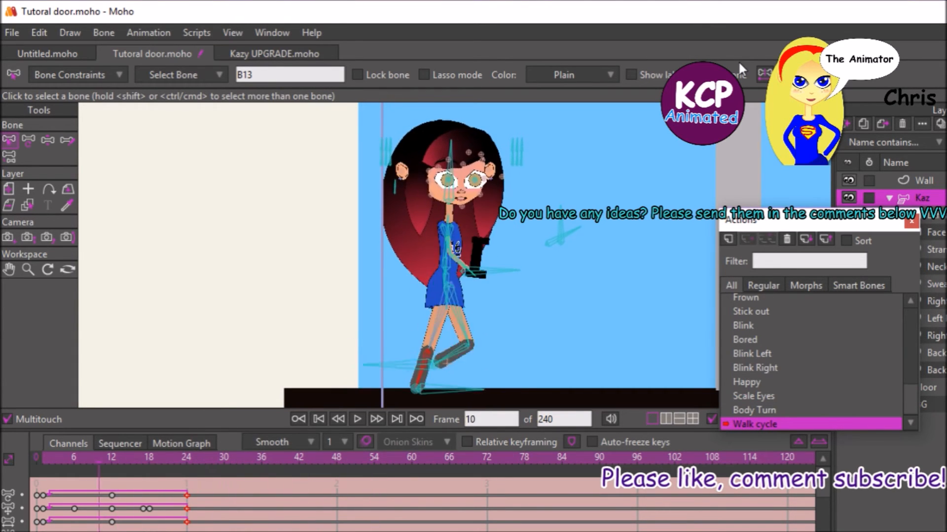
key("ctrl+shift+Left")
key("ctrl+Right")
key("ctrl+Right")
key("ctrl+Right")
key("ctrl+Right")
key("ctrl+Right")
key("ctrl+Right")
key("ctrl+Right")
key("ctrl+Right")
key("ctrl+Right")
key("ctrl+Right")
key("ctrl+Right")
key("ctrl+Right")
key("ctrl+Right")
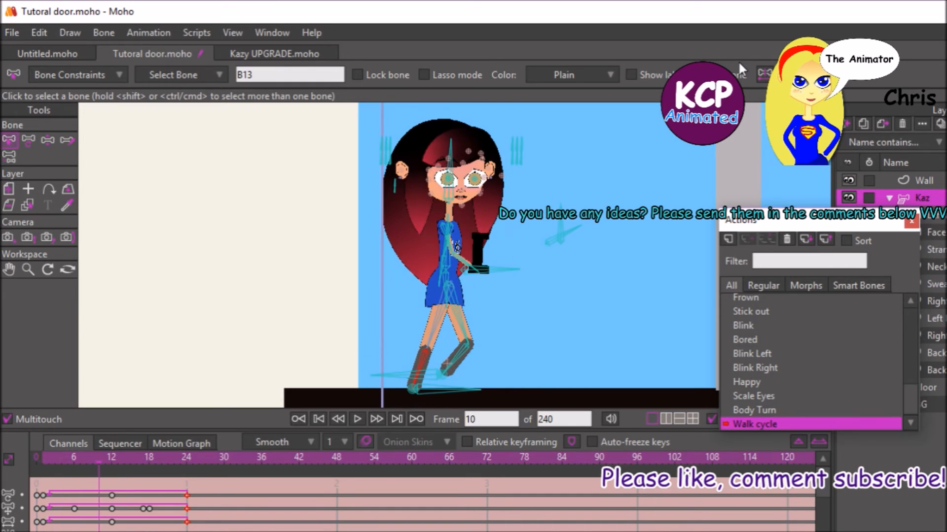
key("ctrl+Right")
key("ctrl+Right")
key("ctrl+Right")
key("ctrl+Right")
key("ctrl+Right")
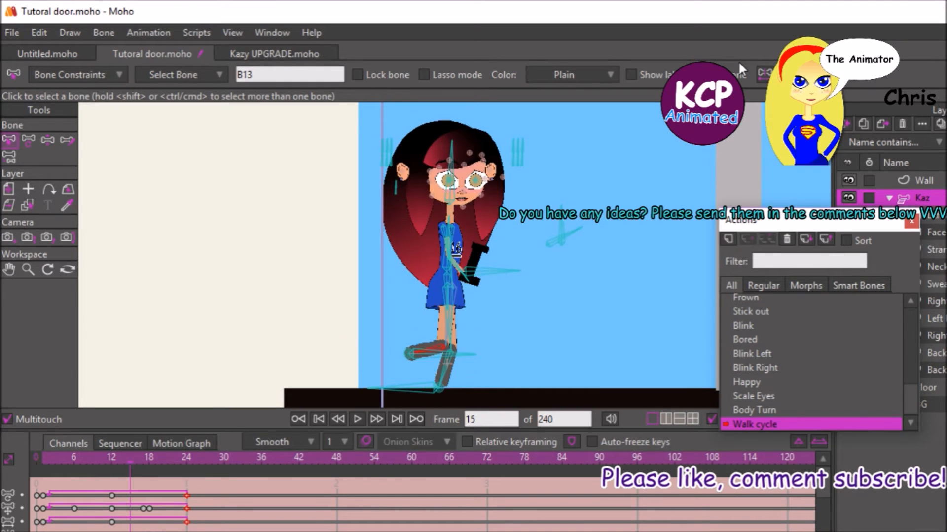
key("ctrl+Right")
key("ctrl+Right")
key("ctrl+Right")
key("ctrl+Right")
key("ctrl+Right")
key("ctrl+Right")
key("ctrl+Right")
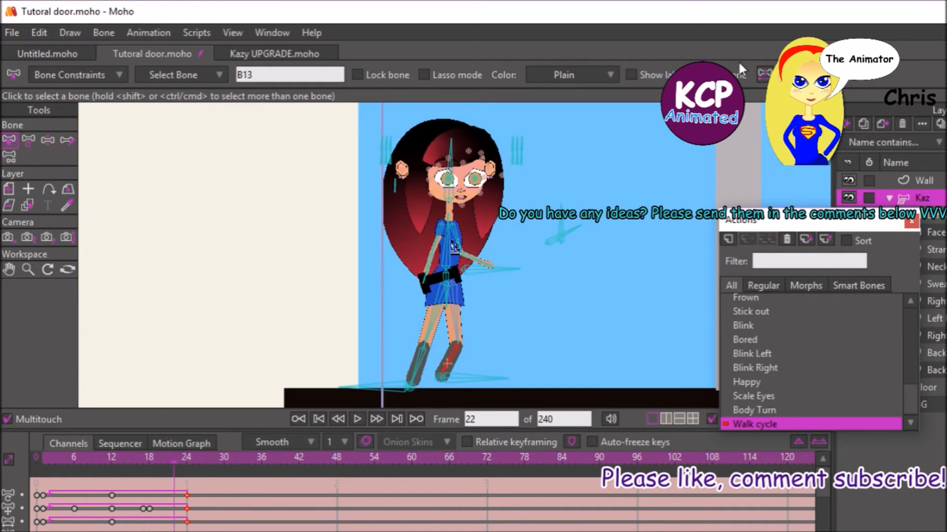
key("ctrl+Right")
key("ctrl+Right")
key("ctrl+Right")
key("ctrl+Right")
key("ctrl+Right")
key("ctrl+Right")
key("ctrl+Right")
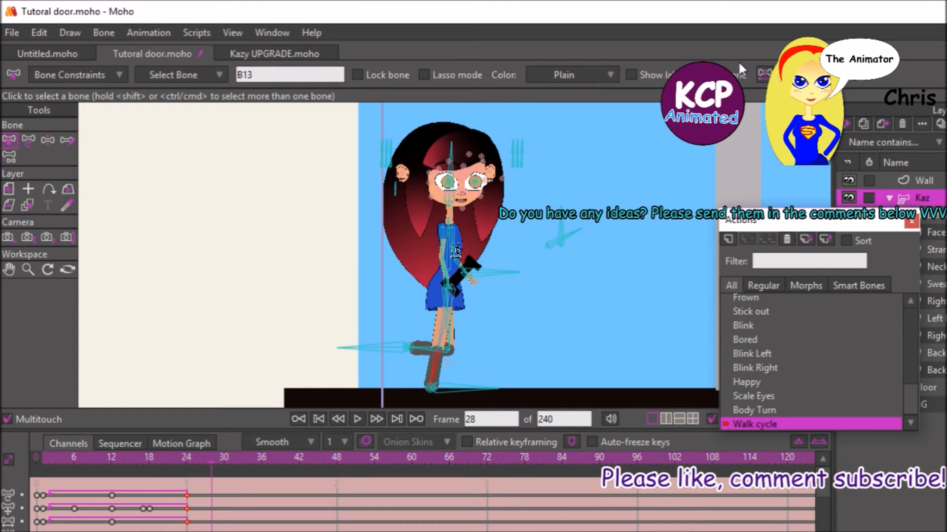
key("ctrl+Right")
key("ctrl+Right")
key("ctrl+Right")
key("ctrl+Right")
key("ctrl+Right")
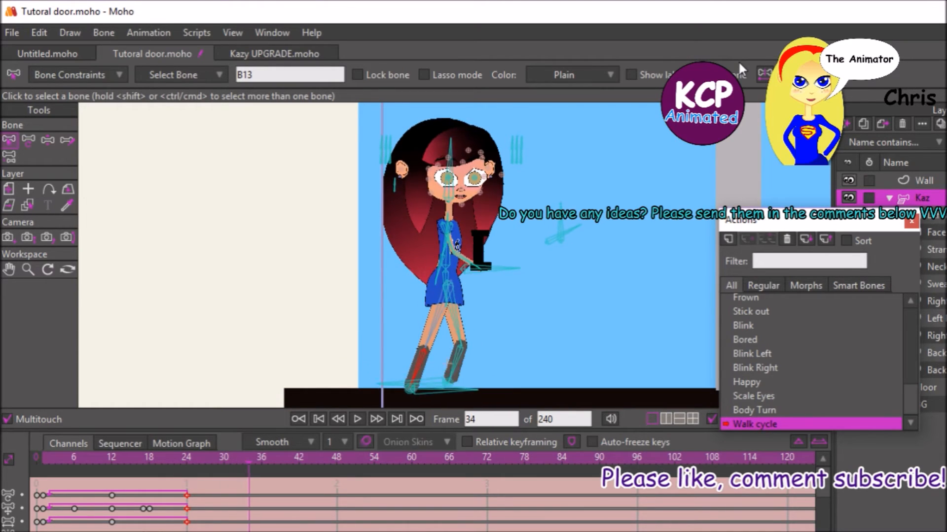
key("ctrl+Right")
key("ctrl+Right")
key("ctrl+Right")
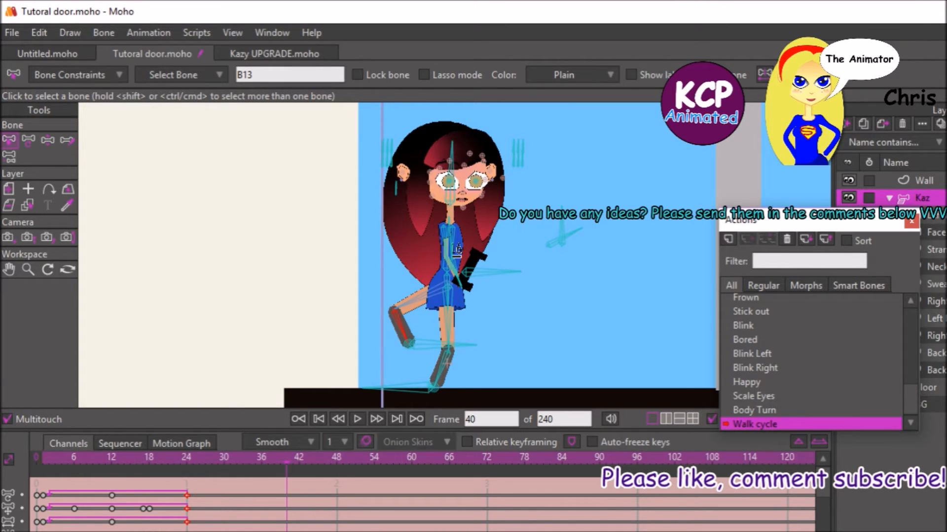
Step: Flip the knee bend of shin bone B13 at frames 40 and 41 of the repeated cycle
left_click(764, 78)
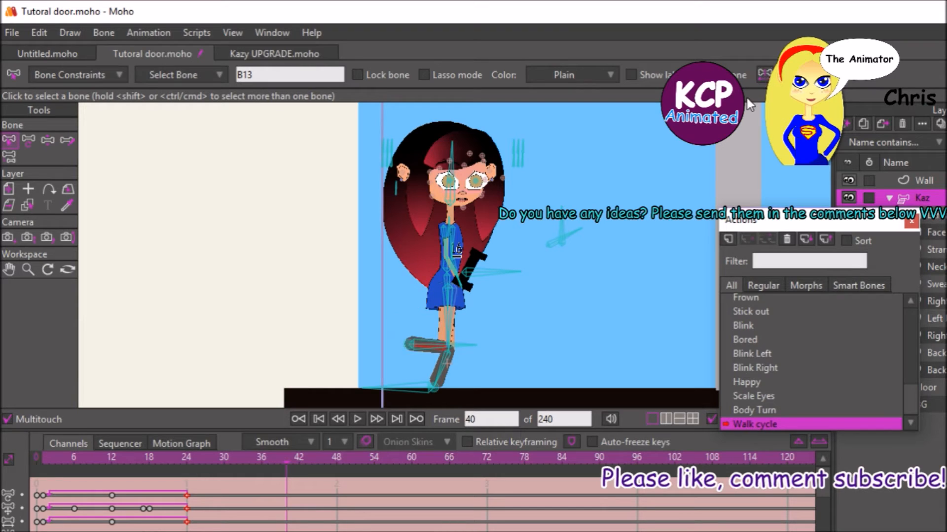
key("ctrl+Right")
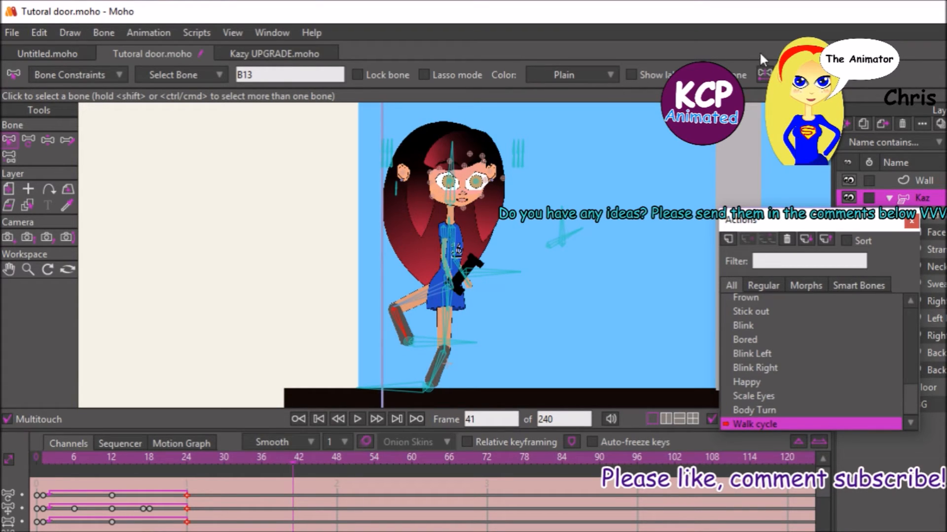
left_click(764, 75)
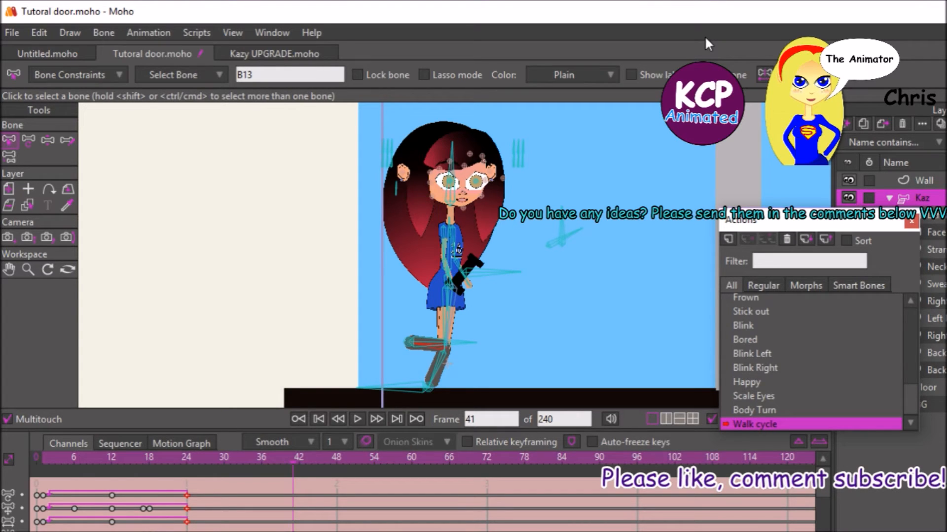
Step: Flip the knee bend of shin bone B13 at frames 42 and 43 of the repeated cycle
key("ctrl+Right")
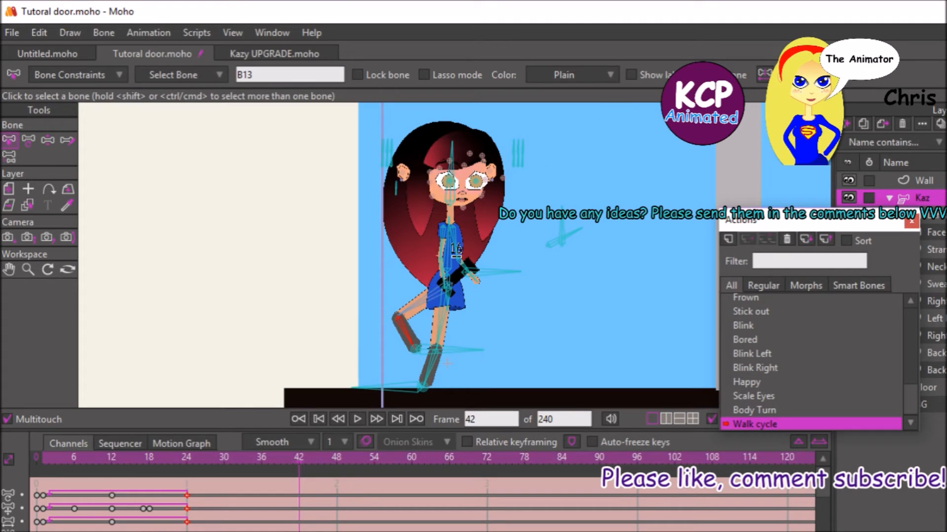
left_click(764, 75)
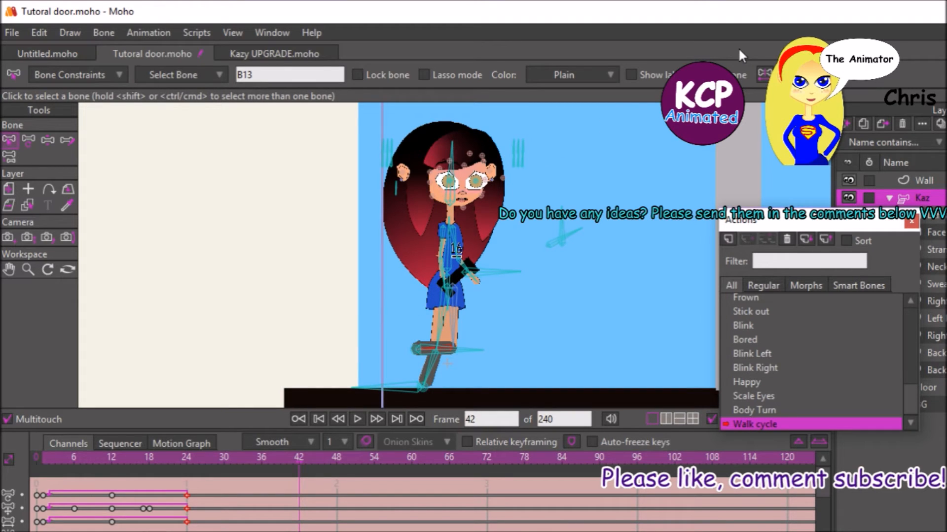
key("ctrl+Right")
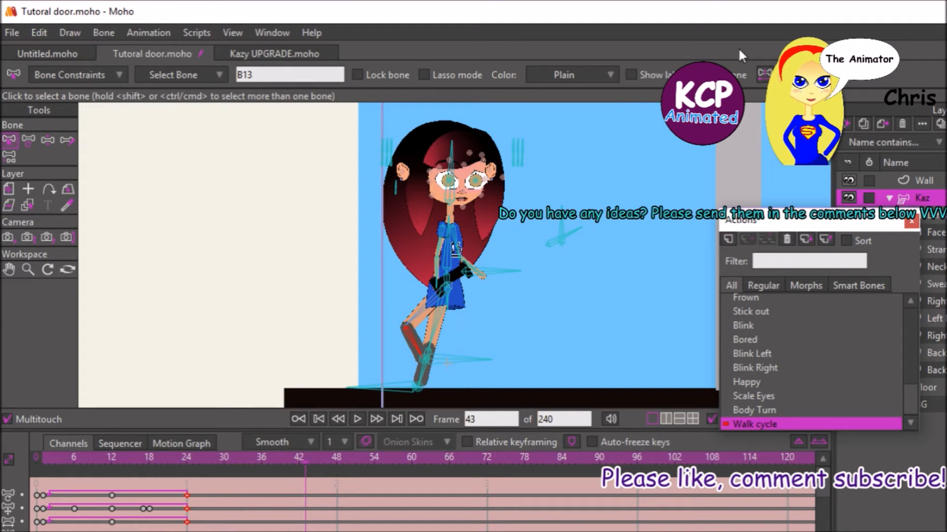
left_click(764, 75)
key("ctrl+Right")
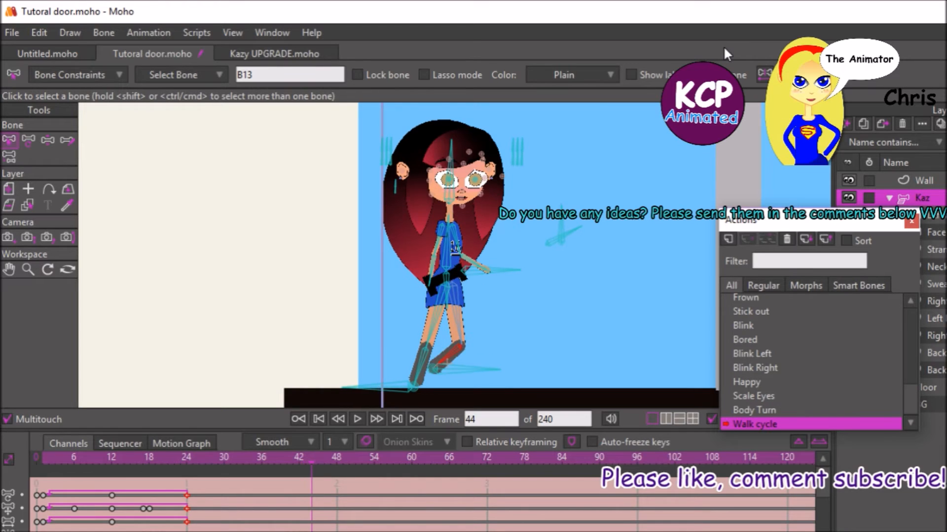
Step: Run forward through the looping walk cycle to frame 78 and back to frame 0 to examine the knee bends
key("ctrl+Right")
key("ctrl+Right")
key("ctrl+Right")
key("ctrl+Right")
key("ctrl+Right")
key("ctrl+Right")
key("ctrl+Right")
key("ctrl+Right")
key("ctrl+Right")
key("ctrl+Right")
key("ctrl+Right")
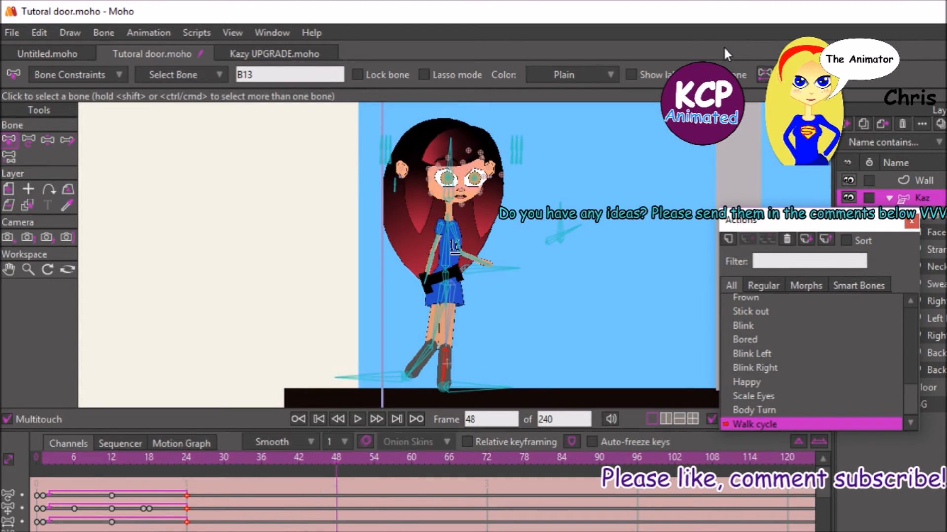
key("ctrl+Right")
key("ctrl+Right")
key("ctrl+Right")
key("ctrl+Right")
key("ctrl+Right")
key("ctrl+Right")
key("ctrl+Right")
key("ctrl+Right")
key("ctrl+Right")
key("ctrl+Right")
key("ctrl+Right")
key("ctrl+Right")
key("ctrl+Right")
key("ctrl+Right")
key("ctrl+Right")
key("ctrl+Right")
key("ctrl+Right")
key("ctrl+Right")
key("ctrl+Right")
key("ctrl+Right")
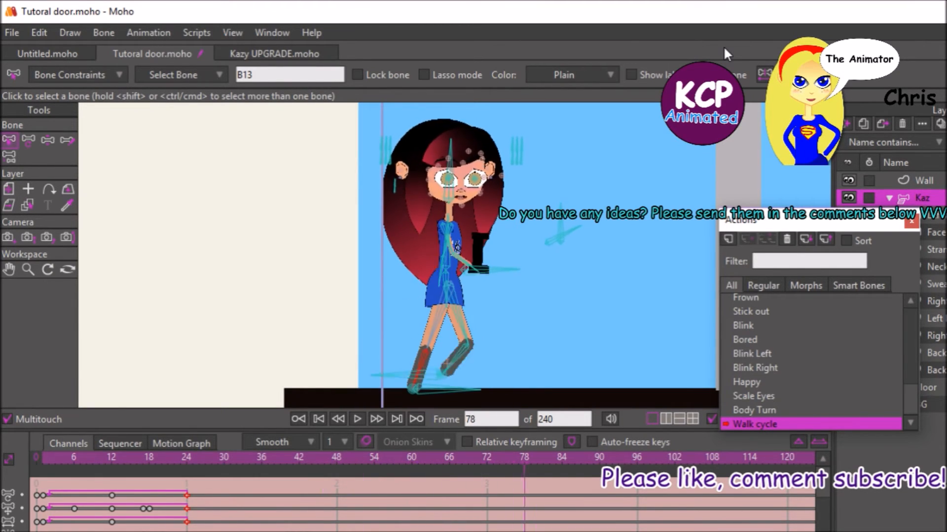
key("ctrl+Left")
key("ctrl+Left")
key("ctrl+Left")
key("ctrl+Left")
key("ctrl+Left")
key("ctrl+Left")
key("ctrl+Left")
key("ctrl+Left")
key("ctrl+Left")
key("ctrl+Left")
key("ctrl+Left")
key("ctrl+Left")
key("ctrl+Left")
key("ctrl+Left")
key("ctrl+Left")
key("ctrl+Left")
key("ctrl+Left")
key("ctrl+Left")
key("ctrl+Left")
key("ctrl+Left")
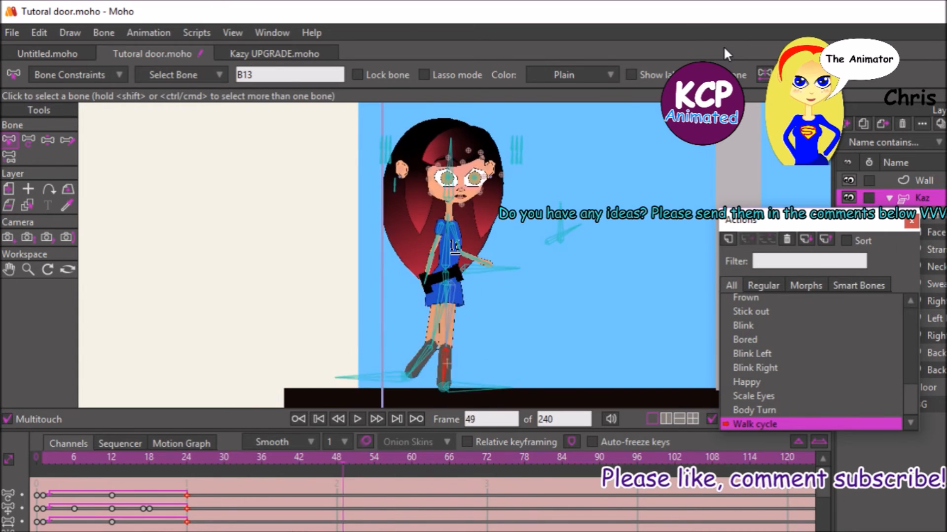
key("ctrl+Left")
key("ctrl+Left")
key("ctrl+Left")
key("ctrl+Left")
key("ctrl+Left")
key("ctrl+Left")
key("ctrl+Left")
key("ctrl+Left")
key("ctrl+Left")
key("ctrl+Left")
key("ctrl+Left")
key("ctrl+Left")
key("ctrl+Left")
key("ctrl+Left")
key("ctrl+Left")
key("ctrl+Left")
key("ctrl+Left")
key("ctrl+Left")
key("ctrl+Left")
key("ctrl+Left")
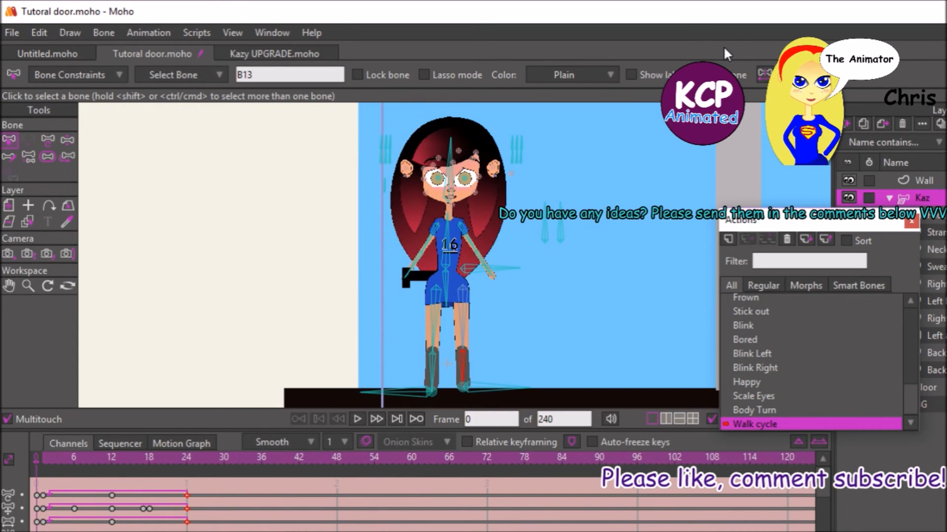
Step: Step through the walk cycle from frame 0 to frame 40 and play the animation to check both legs' motion
key("ctrl+Right")
key("ctrl+Right")
key("ctrl+Right")
key("ctrl+Right")
key("ctrl+Right")
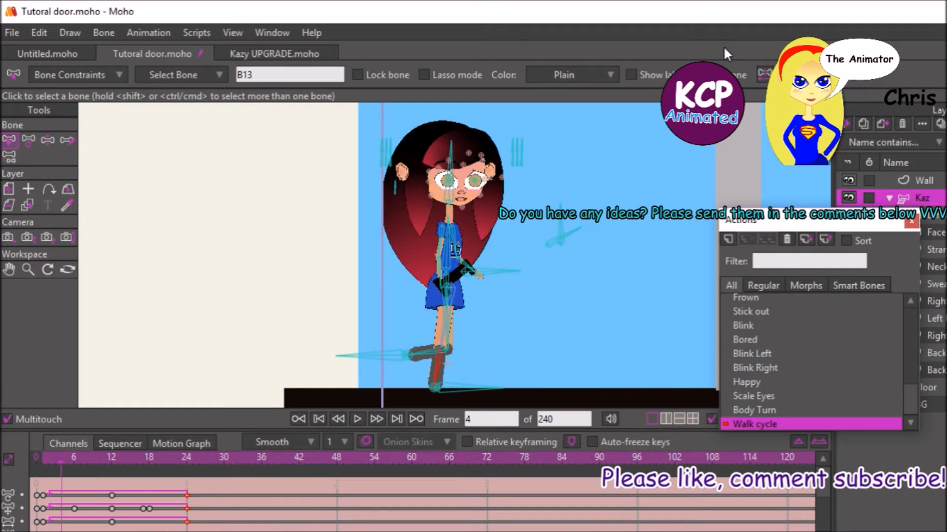
key("ctrl+Right")
key("ctrl+Right")
key("ctrl+Right")
key("ctrl+Right")
key("ctrl+Right")
key("ctrl+Right")
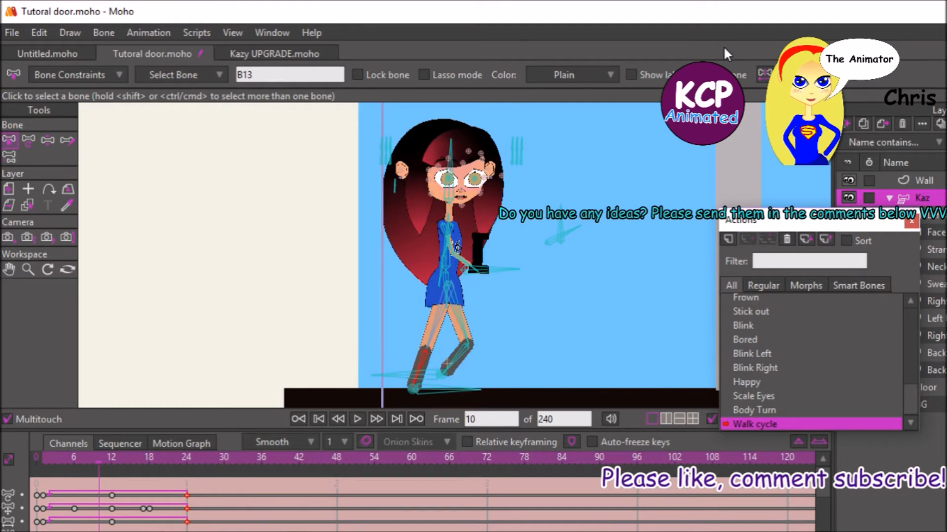
key("ctrl+Right")
key("ctrl+Right")
key("ctrl+Right")
key("ctrl+Right")
key("ctrl+Right")
key("ctrl+Right")
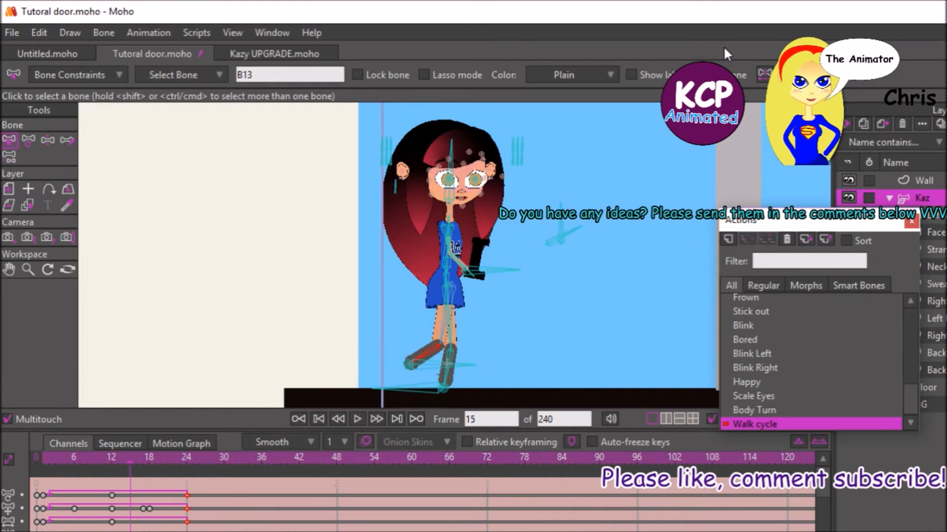
key("ctrl+Right")
key("ctrl+Right")
key("ctrl+Right")
key("ctrl+Right")
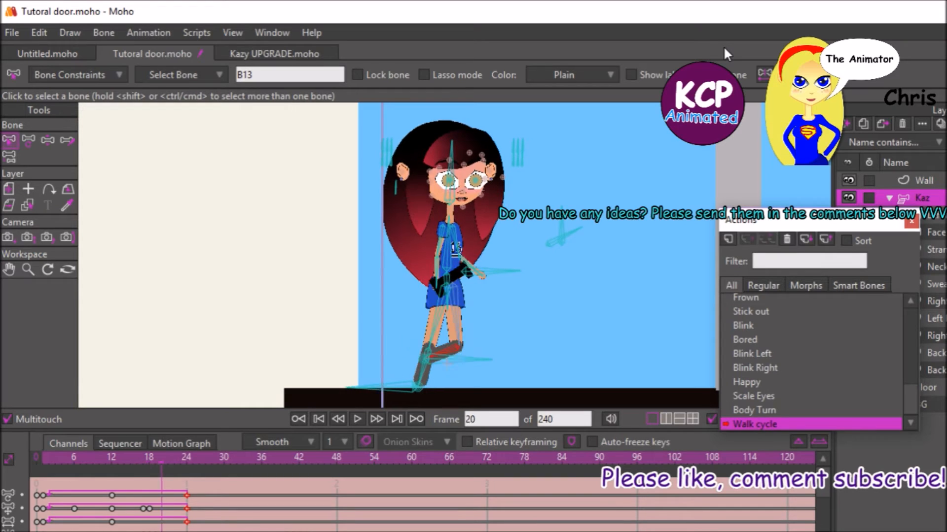
key("ctrl+Right")
key("ctrl+Right")
key("ctrl+Right")
key("ctrl+Right")
key("ctrl+Right")
key("ctrl+Right")
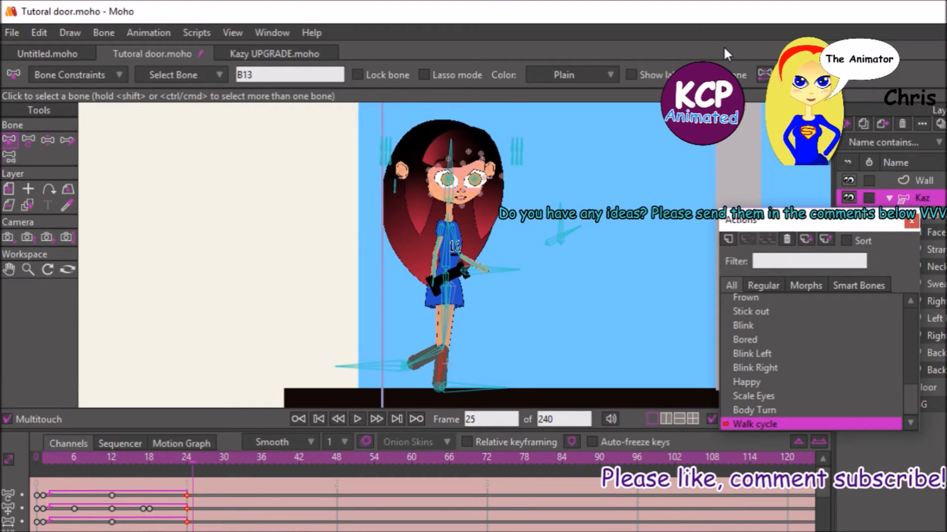
key("ctrl+Right")
key("ctrl+Right")
key("ctrl+Right")
key("ctrl+Right")
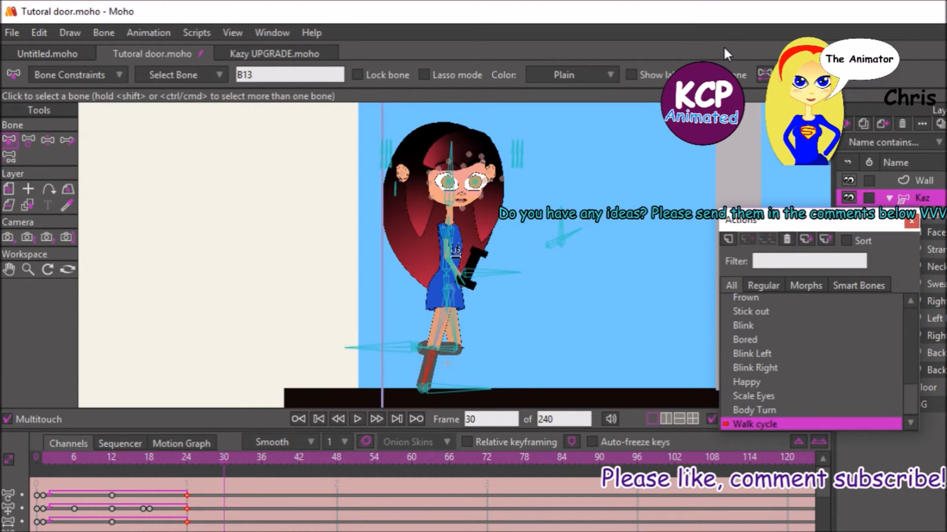
key("ctrl+Right")
key("ctrl+Right")
key("ctrl+Right")
key("ctrl+Right")
key("ctrl+Right")
key("ctrl+Right")
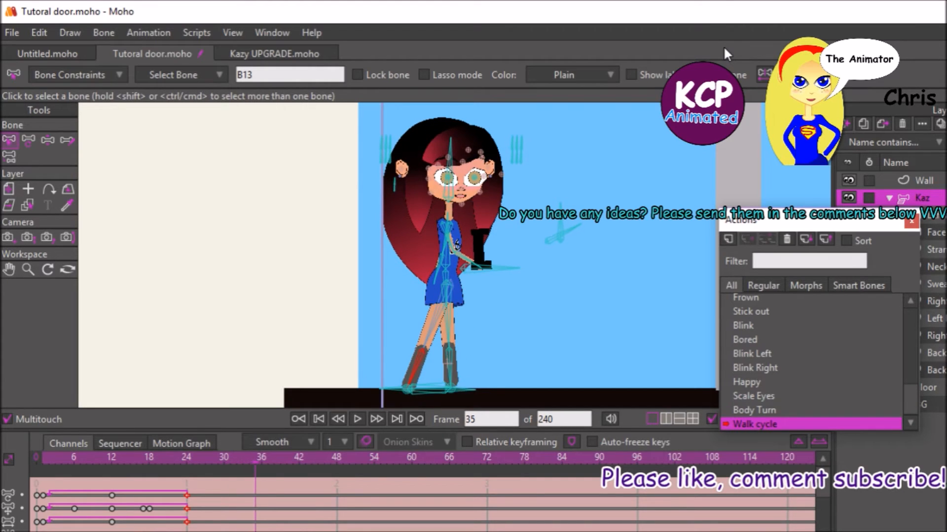
key("ctrl+Right")
key("ctrl+Right")
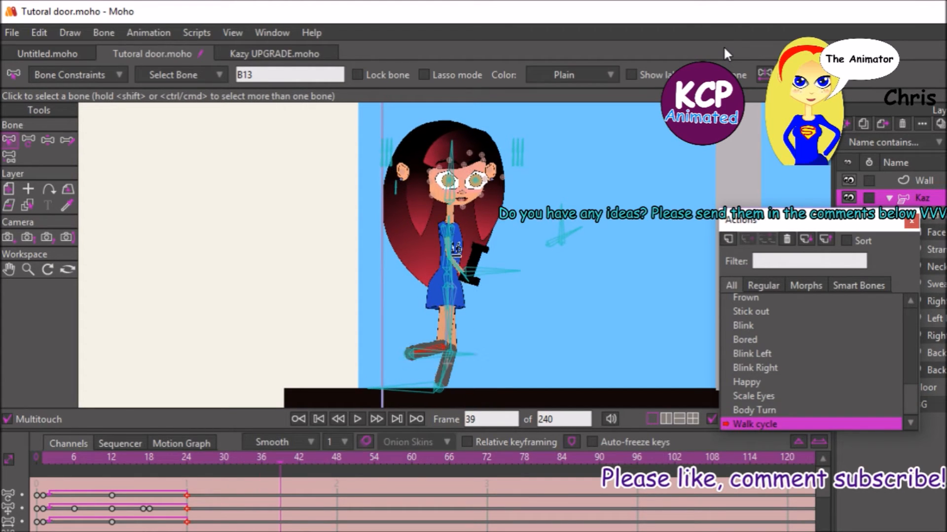
left_click(295, 519)
key("ctrl+Right")
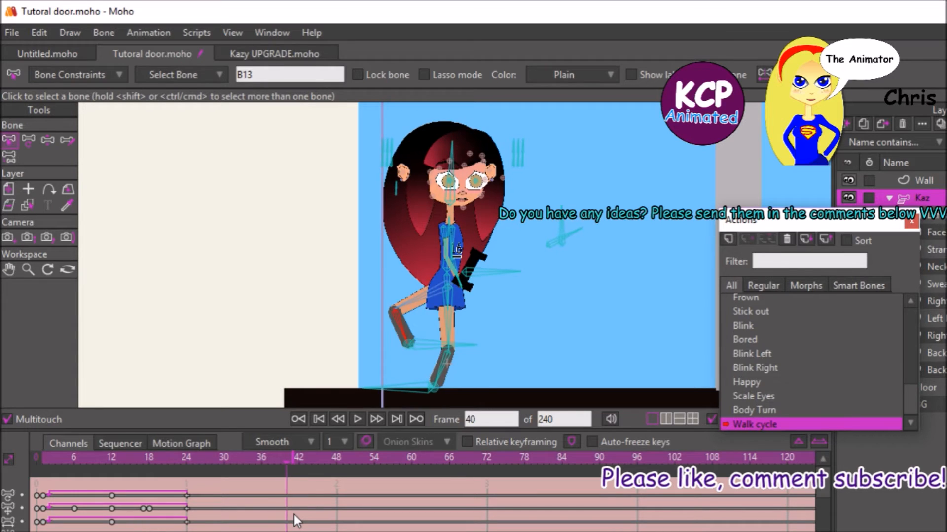
key("space")
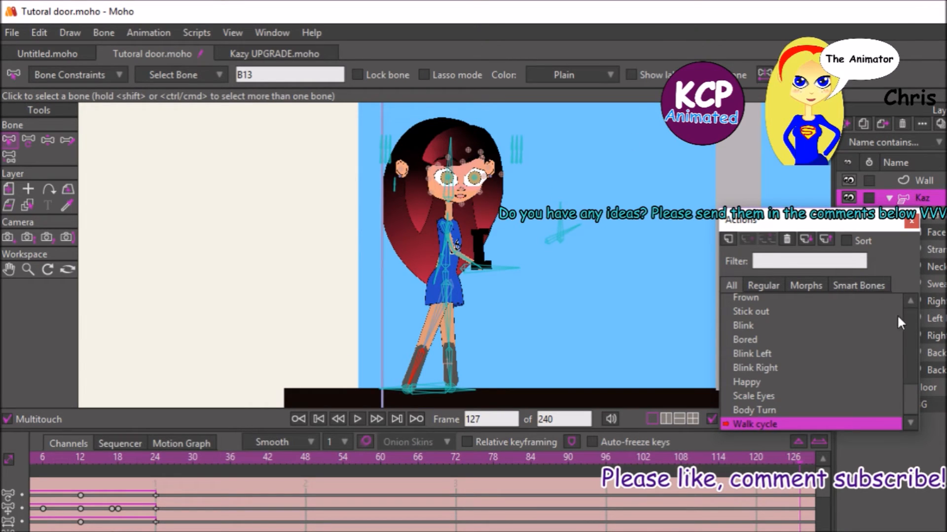
Step: Switch from the Walk cycle action back to the Mainline and reset the workspace view to the whole scene
scroll(910, 334, "up", 3)
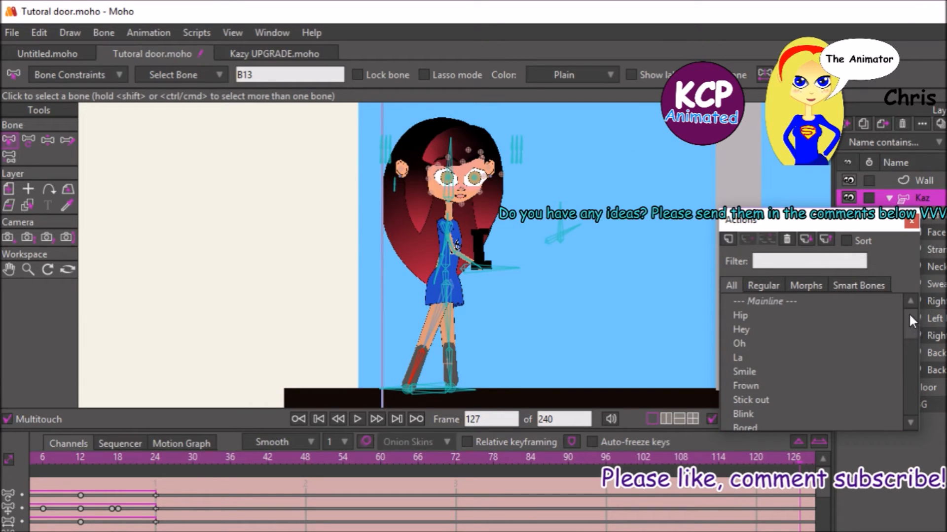
double_click(758, 301)
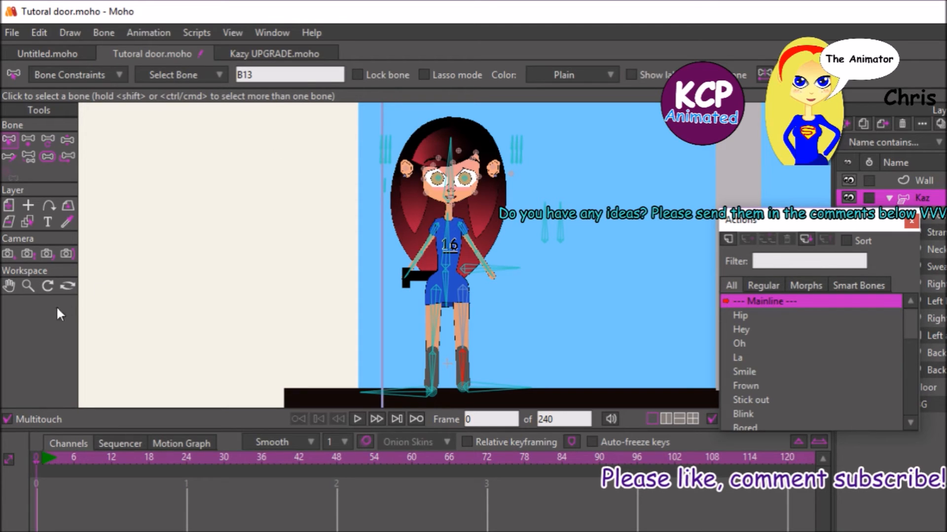
left_click(28, 286)
left_click(72, 82)
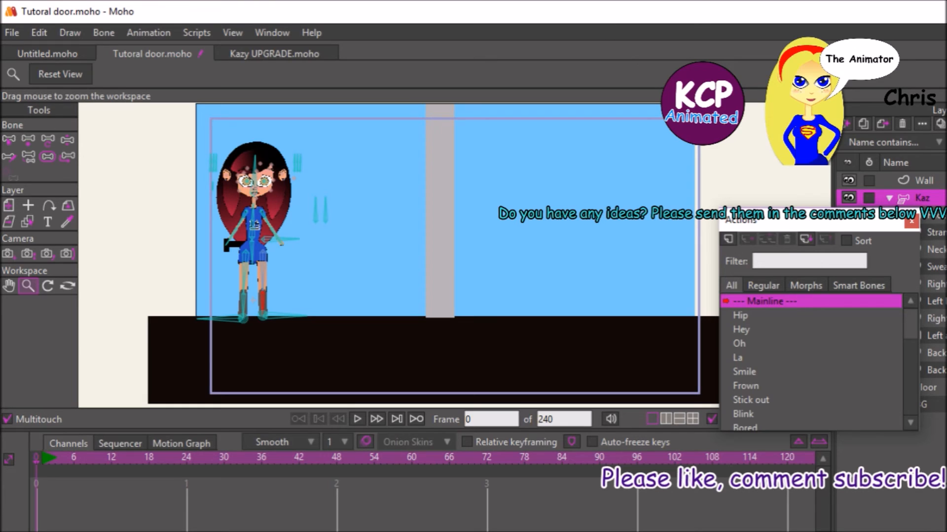
Step: Collapse Kaz's layer group, select the BG layer and move the Actions window clear of the layer list
left_click(889, 198)
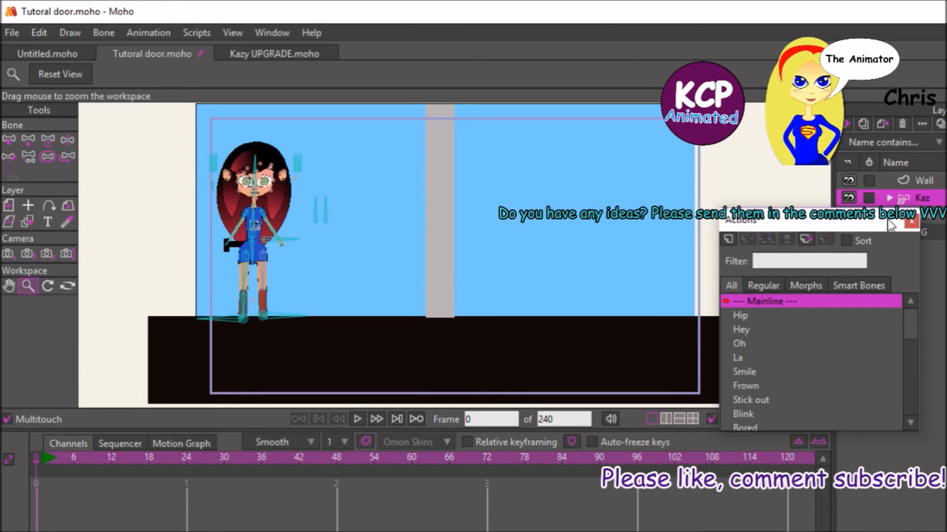
left_click(942, 231)
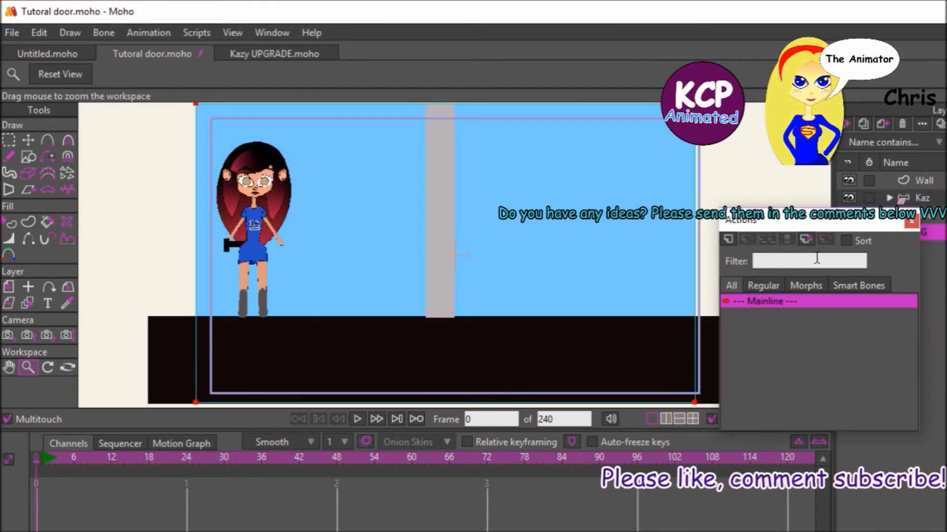
left_click_drag(846, 228, 826, 318)
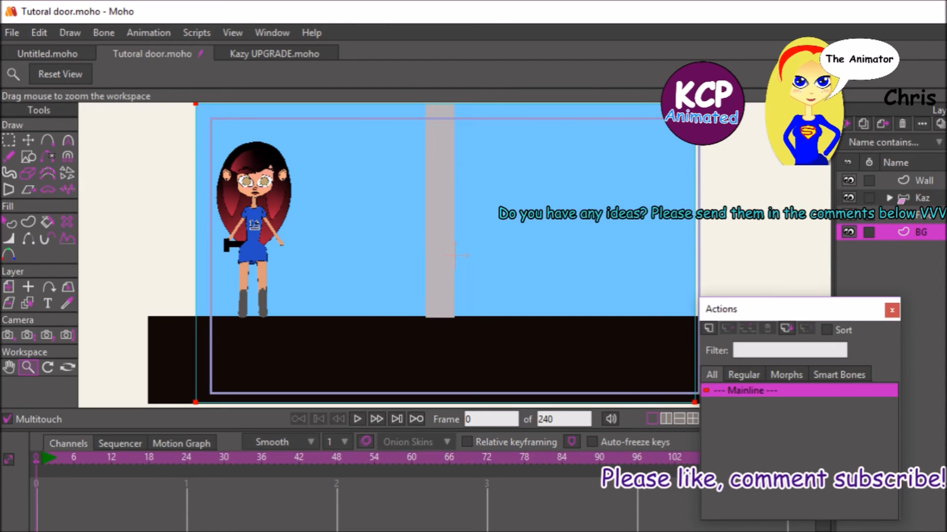
Step: Add a new vector layer directly above Kaz and name it Door
left_click(912, 197)
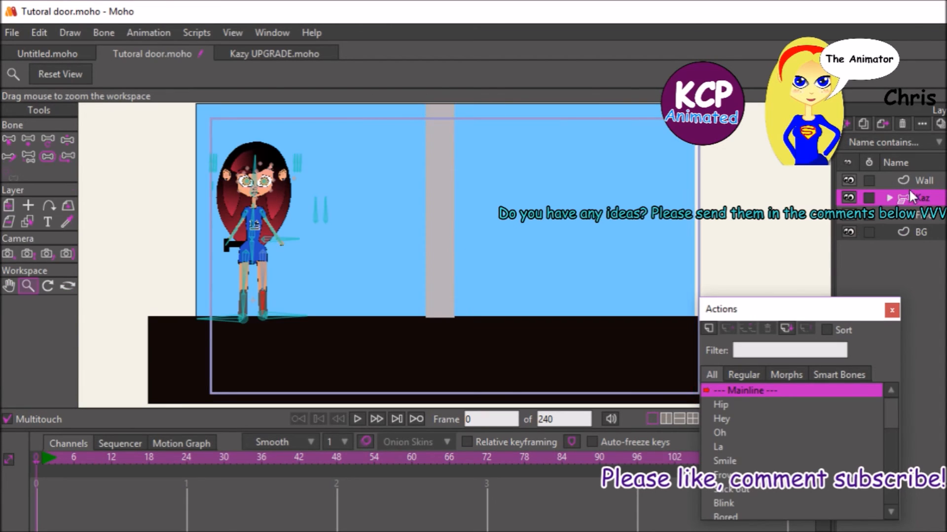
left_click(847, 124)
left_click(844, 141)
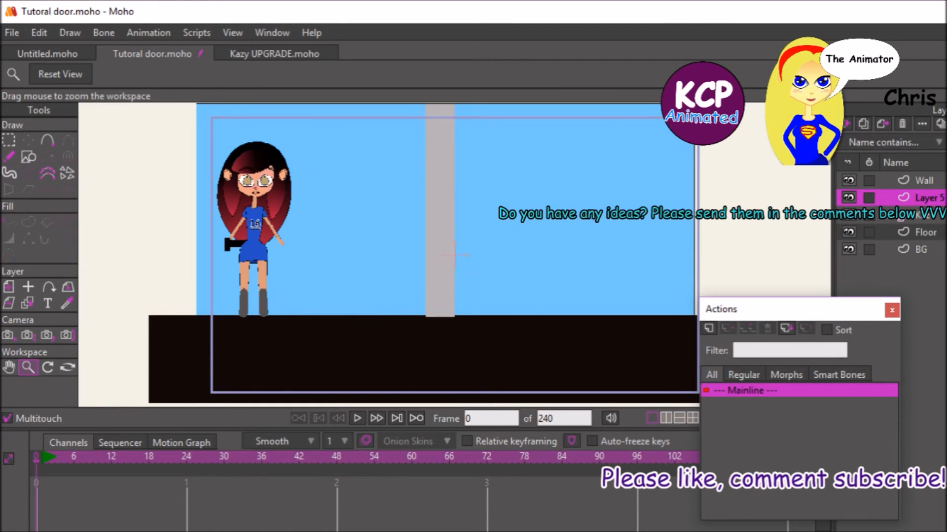
double_click(923, 203)
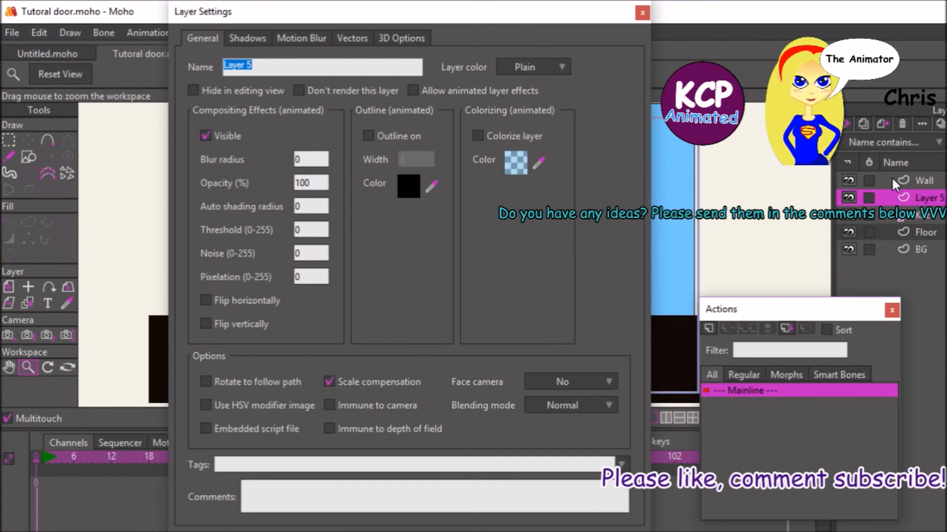
type("Door")
key("Return")
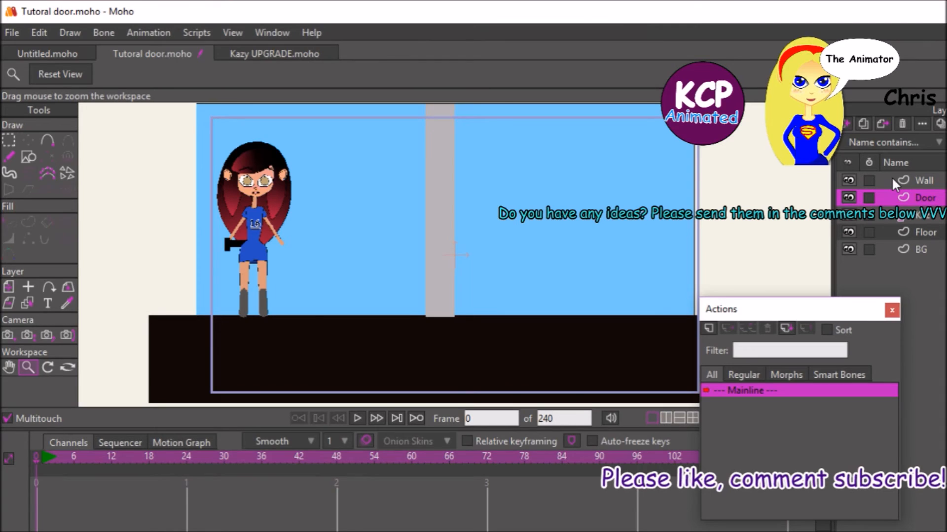
Step: Draw a tall dark brown rectangle as the door, standing on the floor against the wall's left side
left_click(29, 157)
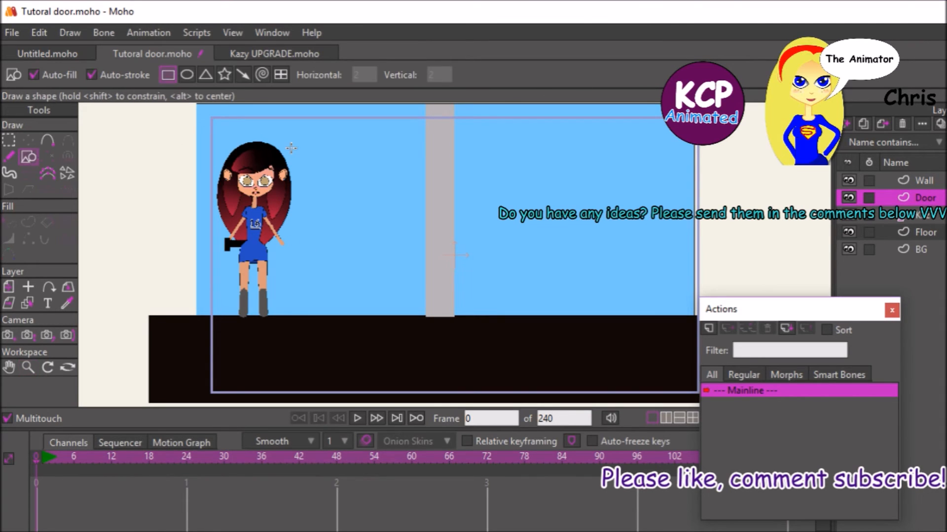
key("ctrl+t")
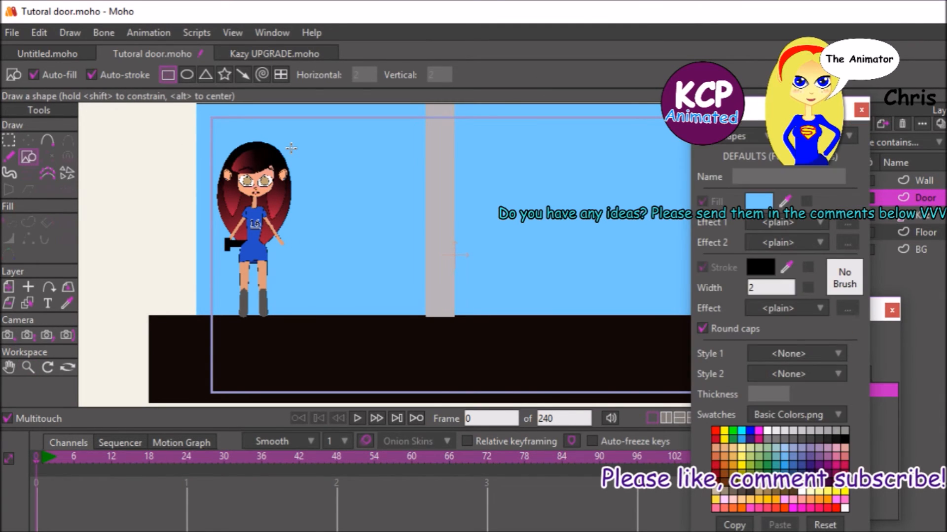
left_click(795, 491)
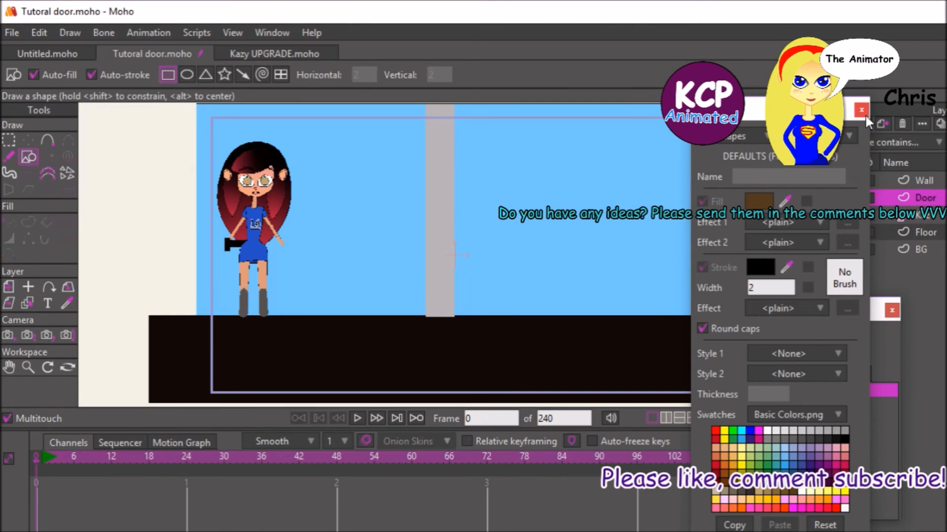
left_click(861, 110)
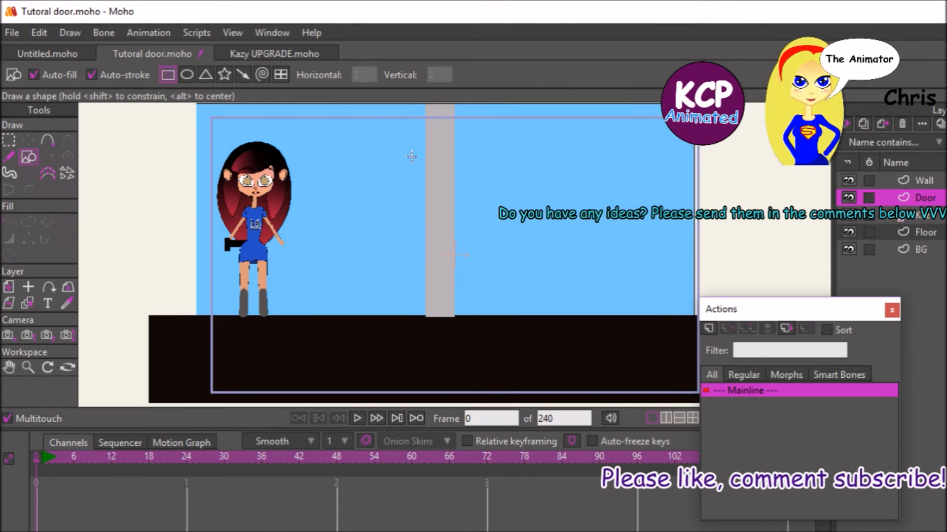
left_click_drag(365, 169, 429, 316)
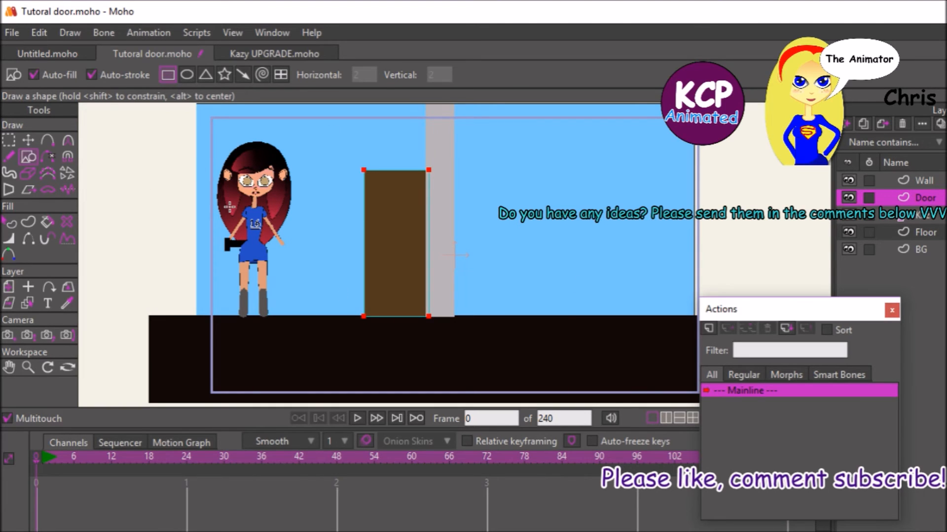
Step: Move the door's two left-hand points against the wall's left edge, at about X -0.21, narrowing the door to a thin strip
left_click(12, 139)
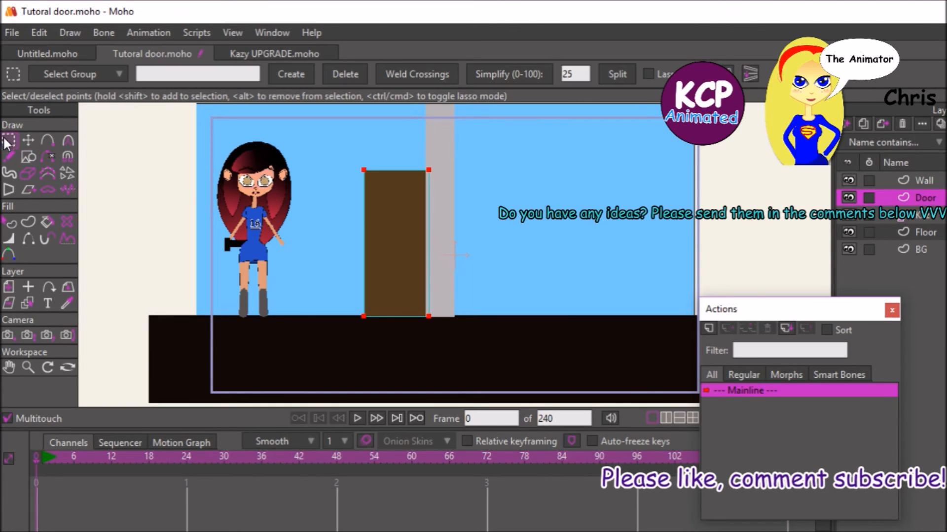
left_click_drag(340, 144, 408, 316)
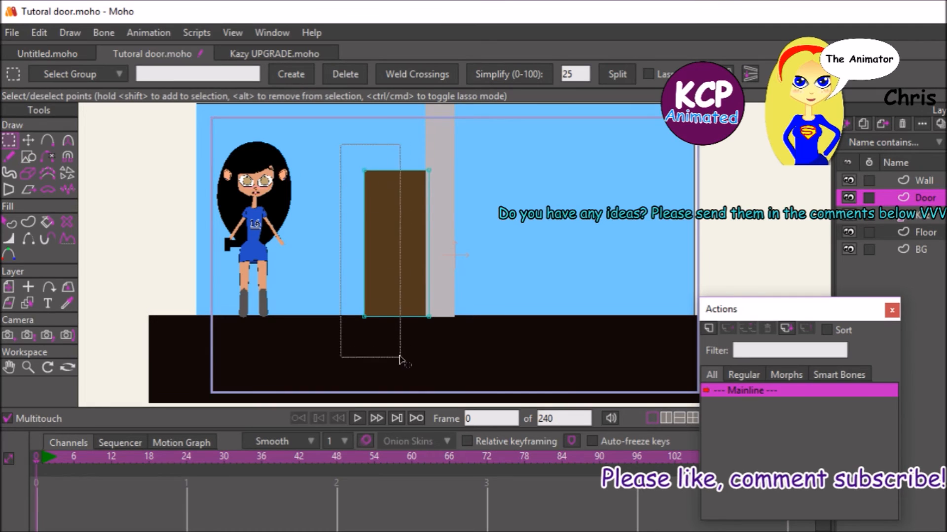
left_click(28, 140)
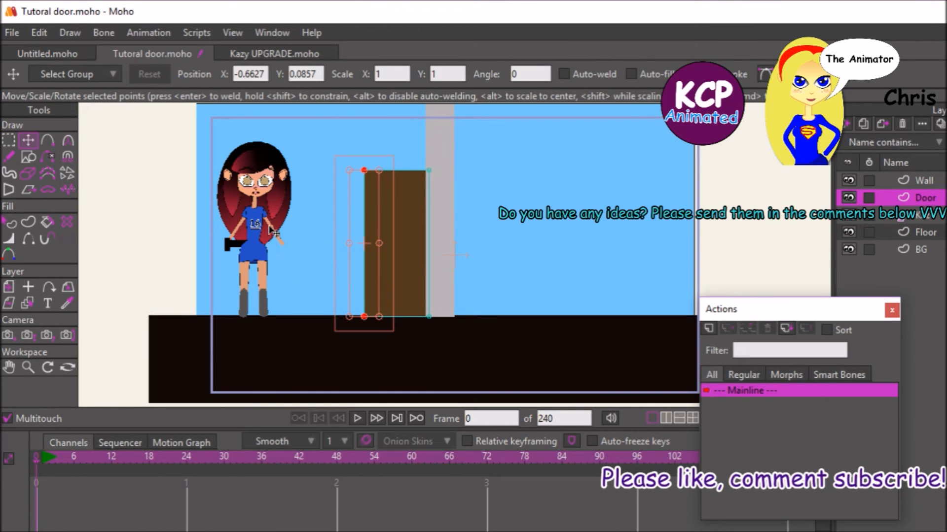
left_click_drag(275, 240, 344, 247)
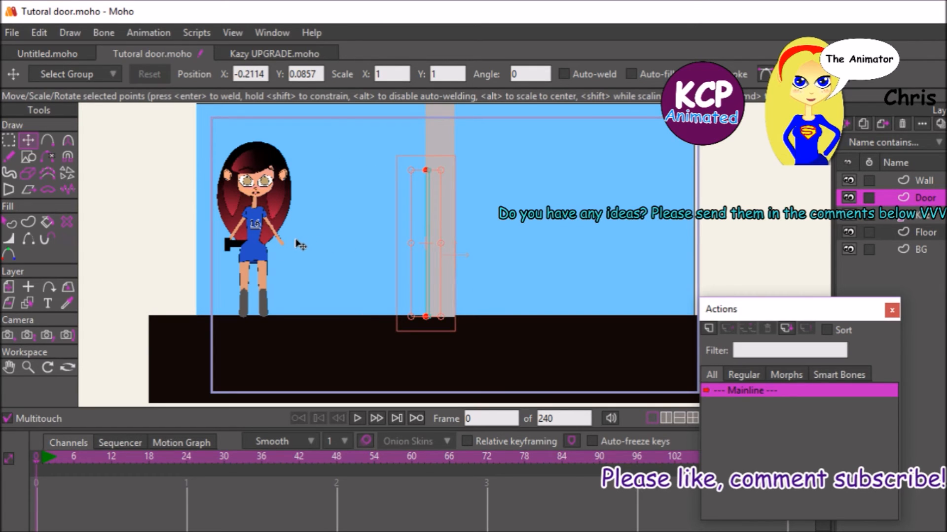
Step: Insert the Walk cycle action into Kaz's Mainline at frame 1
key("ctrl+Right")
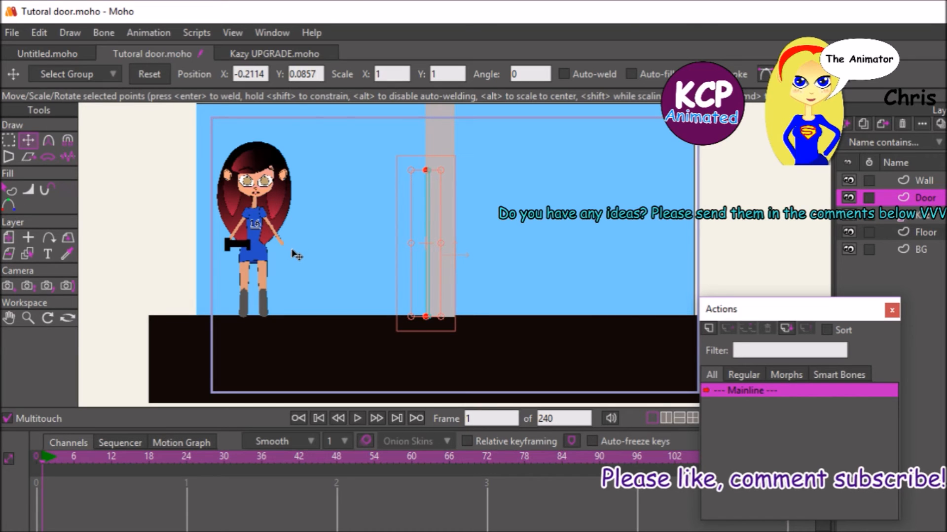
left_click(924, 216)
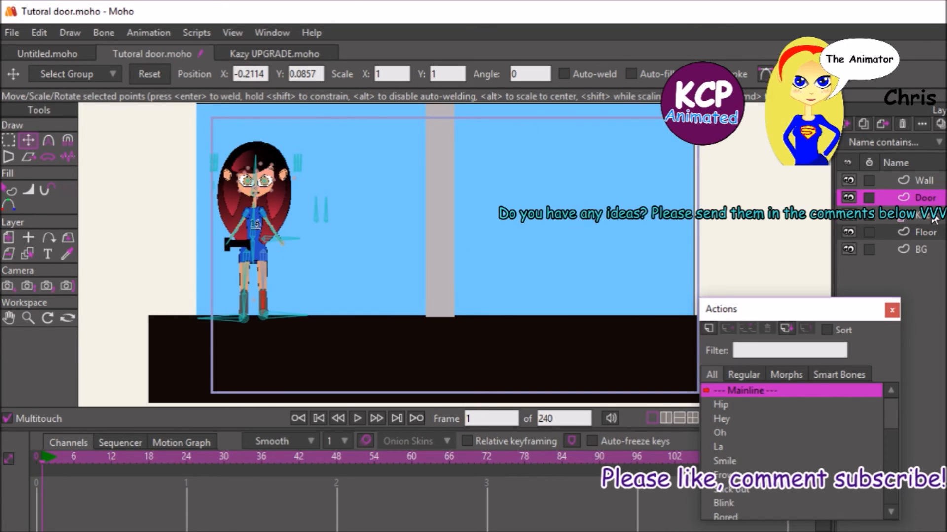
left_click(744, 375)
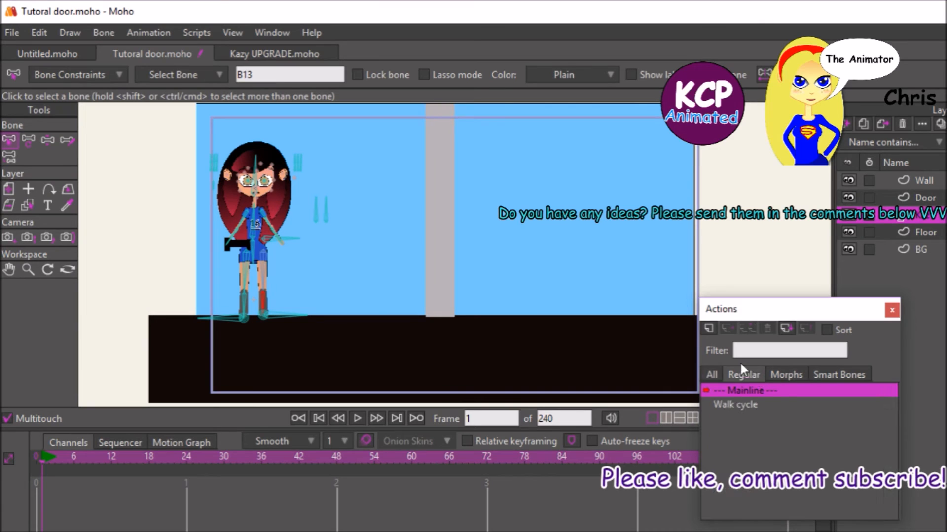
left_click(744, 405)
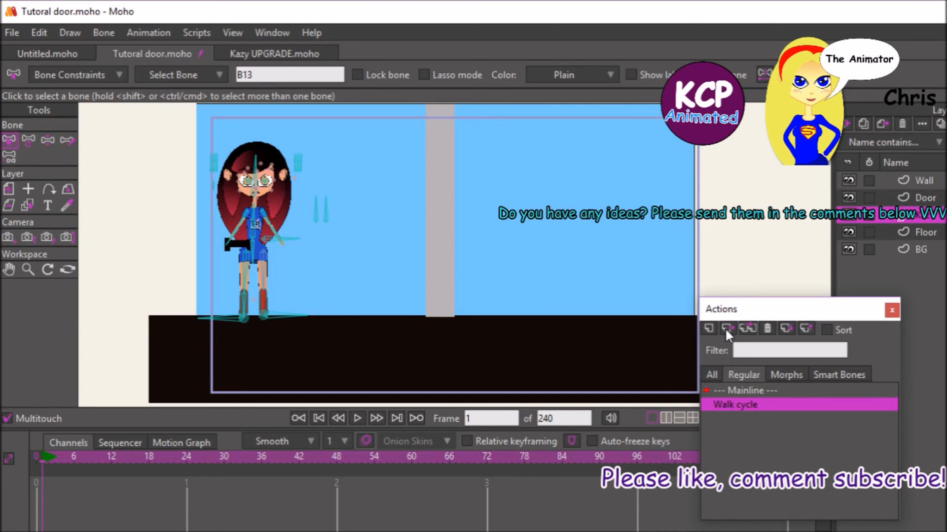
left_click(726, 326)
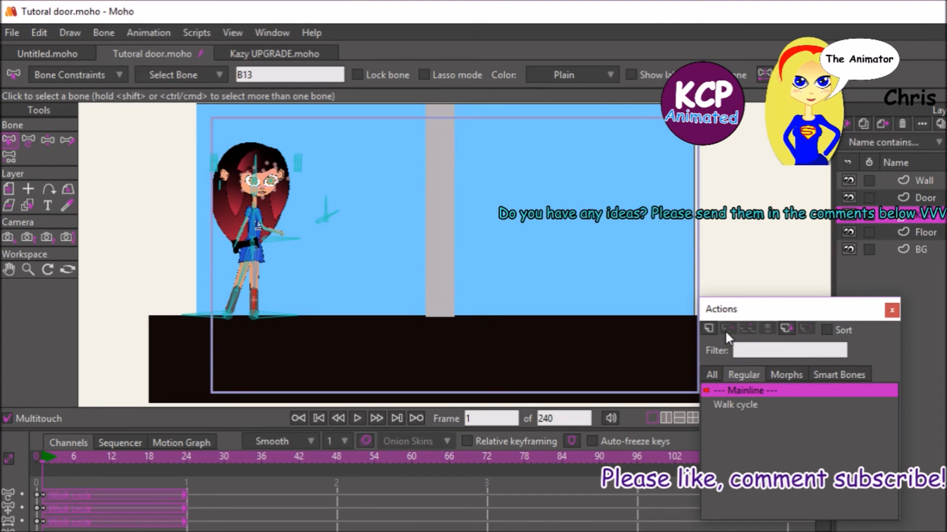
Step: Set the default interpolation to Linear and move Kaz's whole layer toward the wall at frame 48, to about X -0.52
left_click(276, 437)
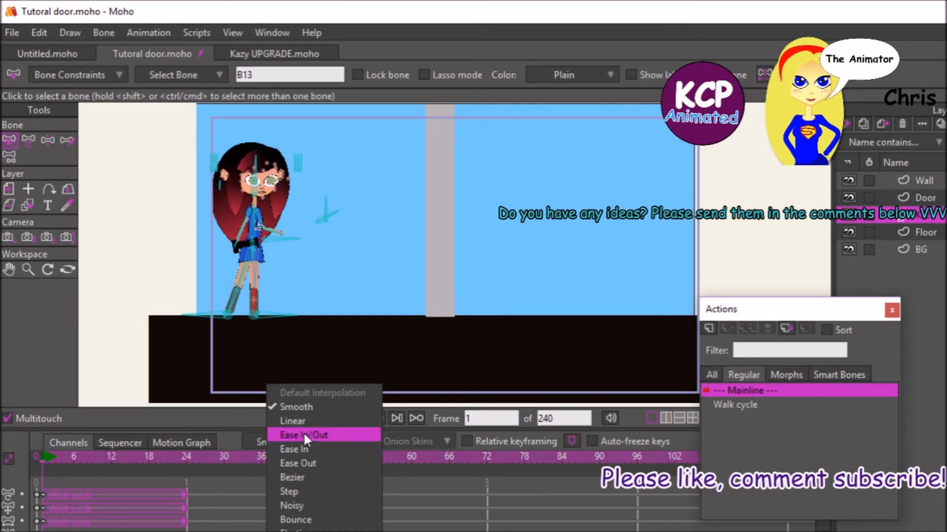
left_click(307, 419)
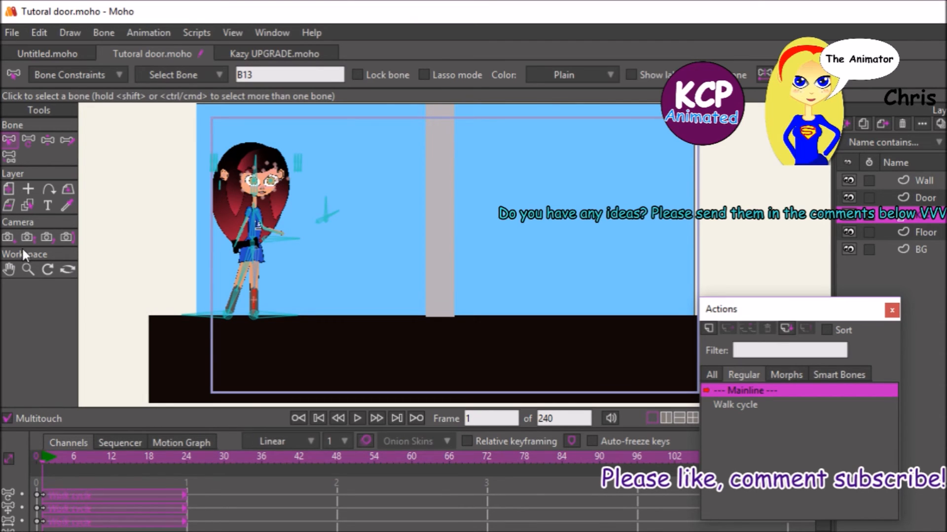
left_click(10, 190)
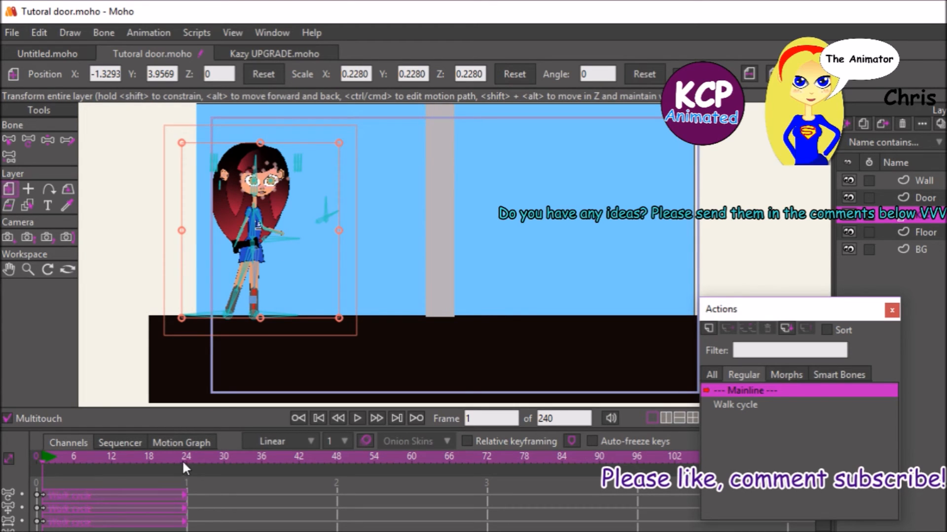
left_click_drag(185, 458, 332, 444)
left_click_drag(333, 457, 329, 446)
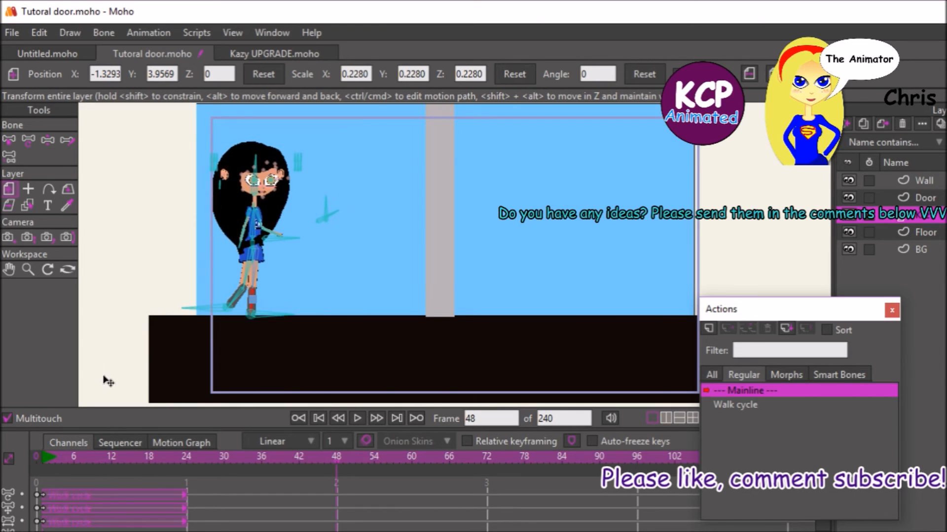
left_click_drag(154, 371, 213, 379)
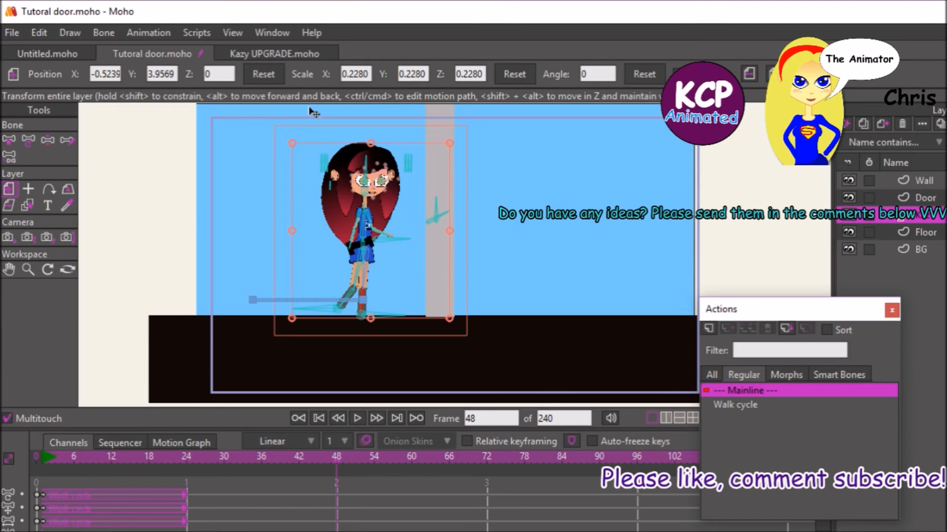
Step: Set the default interpolation to Smooth and turn on Auto-freeze keys, with the Door layer selected
left_click(291, 442)
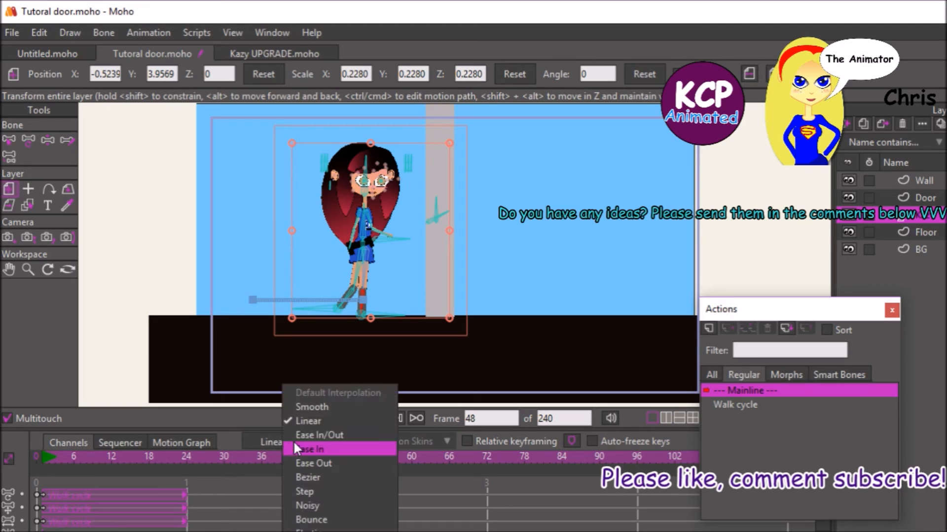
left_click(302, 405)
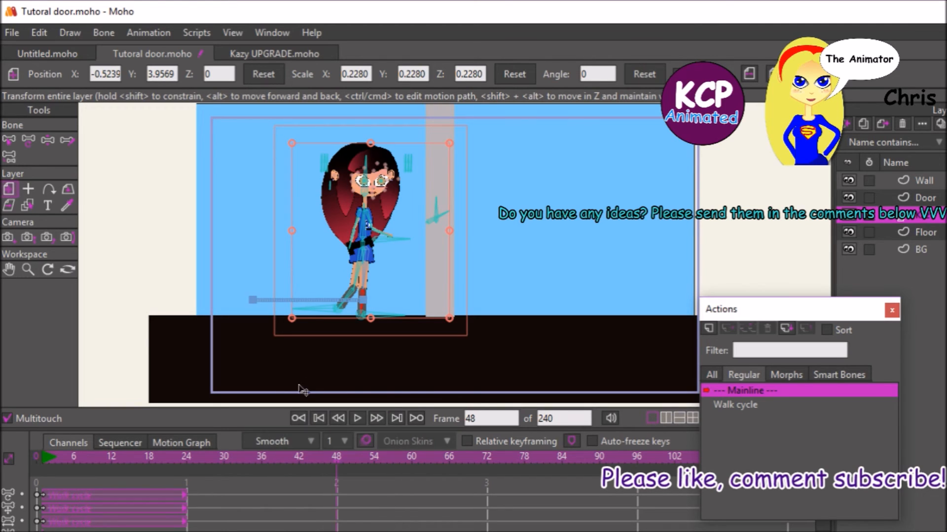
left_click(633, 438)
left_click(926, 198)
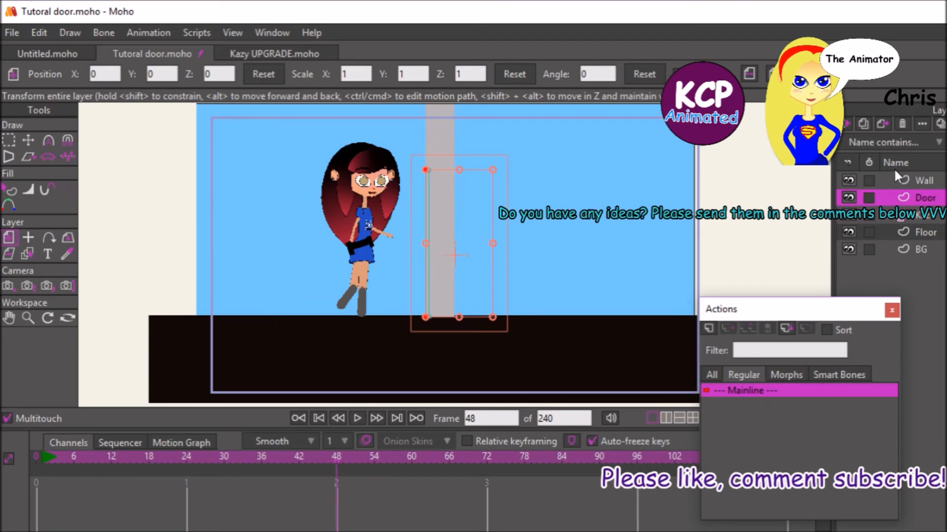